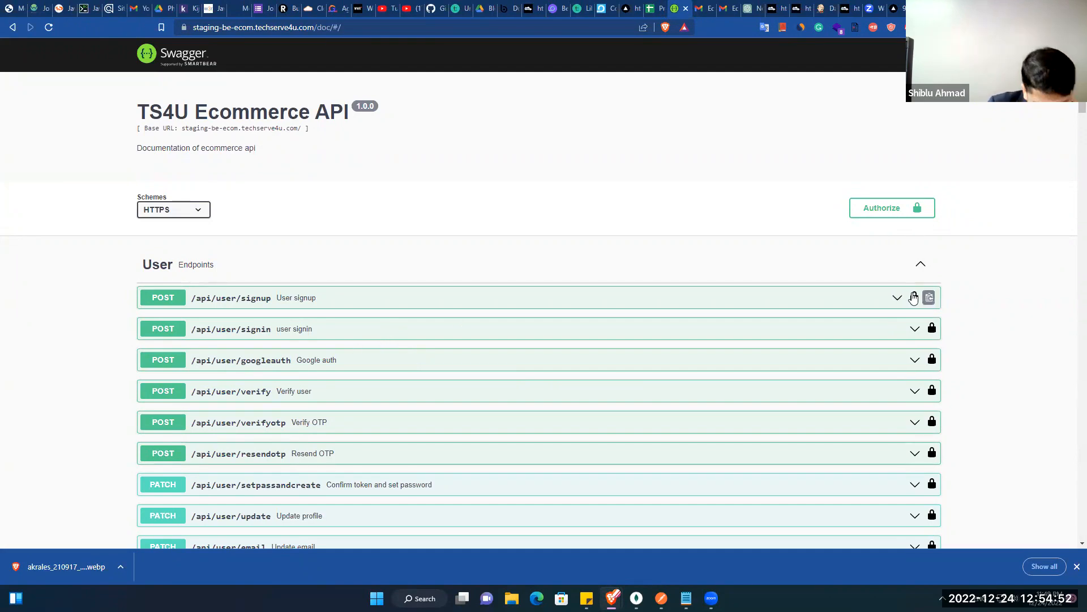
Step: Check the API's available authorizations in Swagger UI and close the dialog
click(931, 297)
click(582, 360)
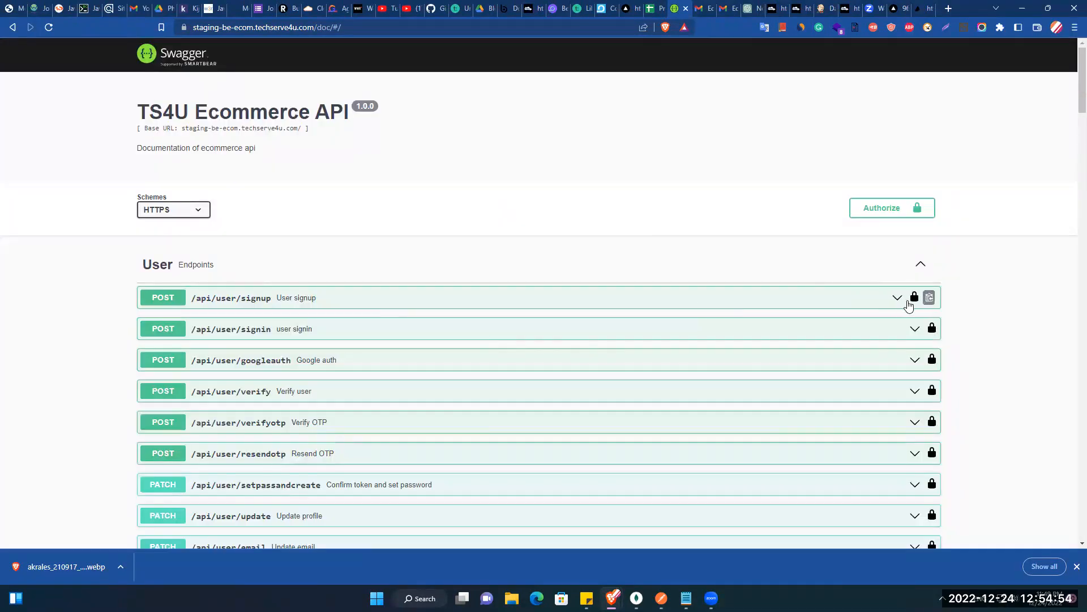
click(931, 296)
click(575, 356)
Step: Execute the POST /api/user/signup request and review its 200 response
click(470, 301)
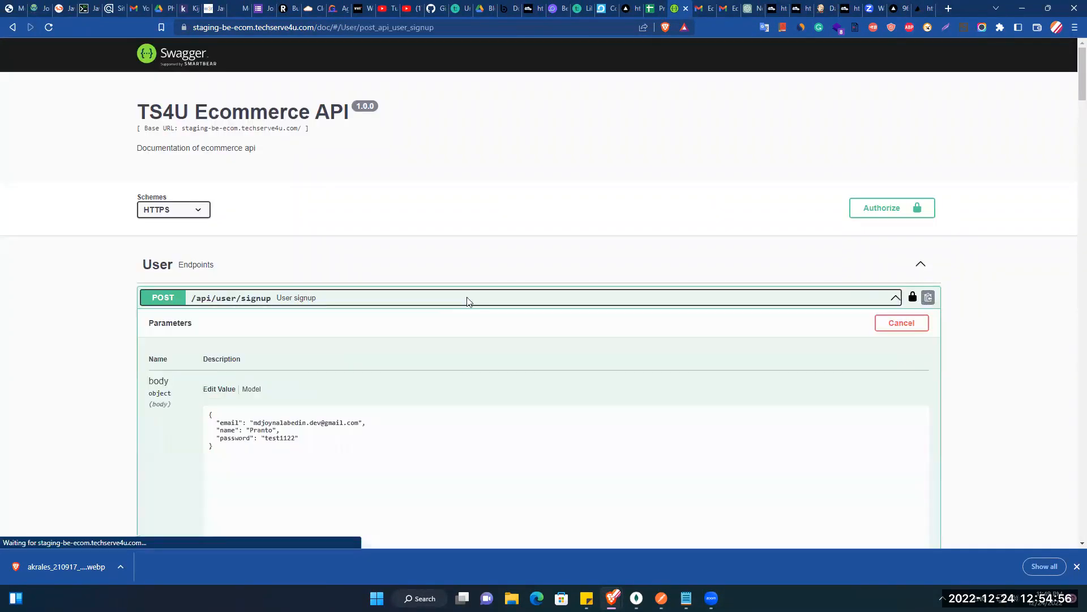
scroll(374, 301, down, 3)
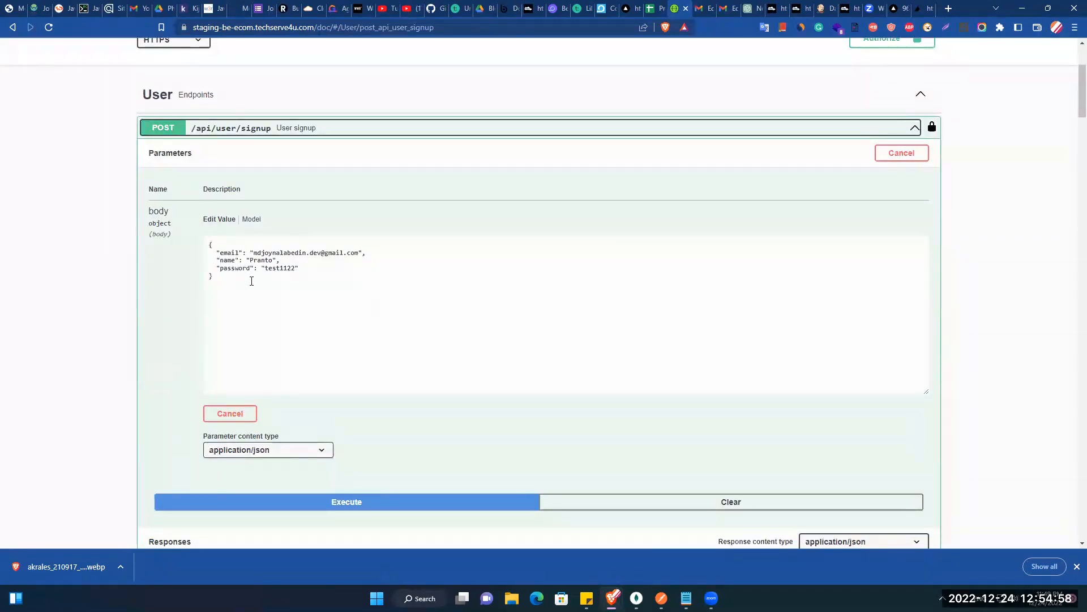
click(281, 308)
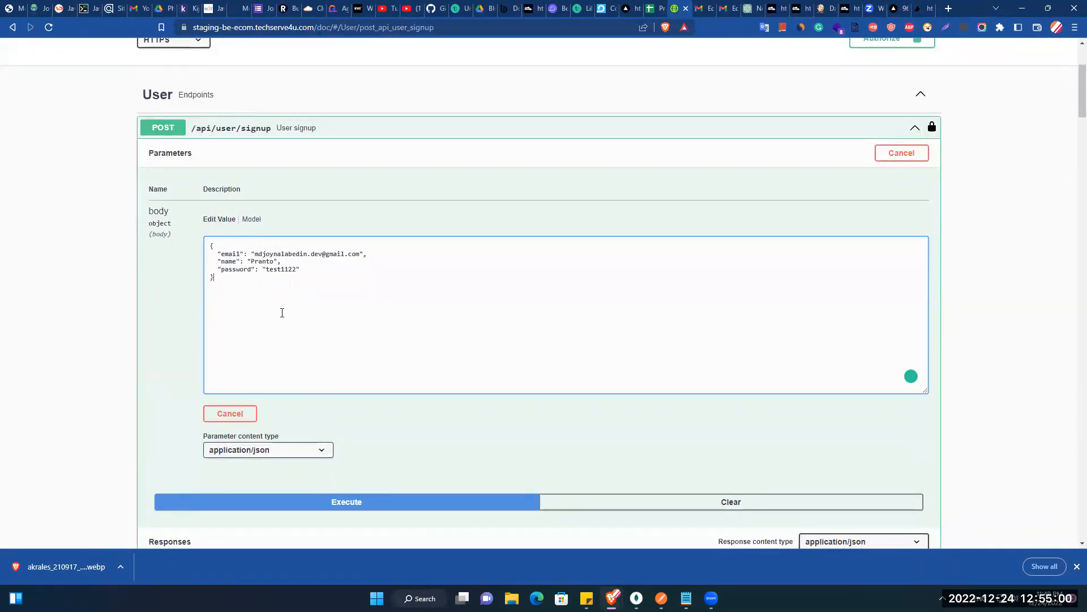
scroll(320, 439, down, 4)
scroll(319, 439, up, 2)
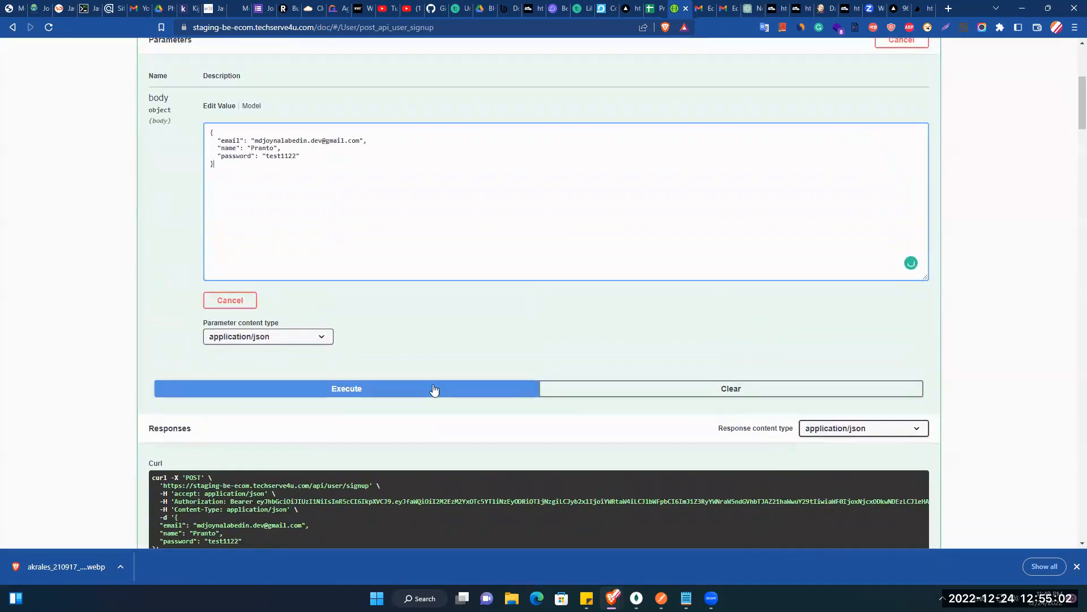
click(410, 386)
scroll(393, 187, up, 1)
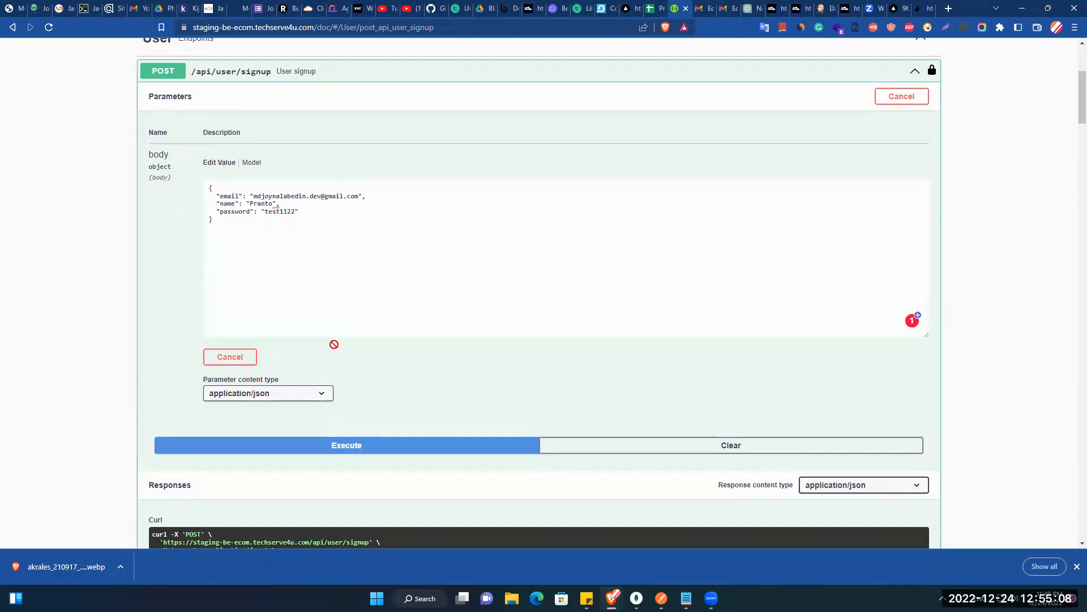
scroll(393, 317, down, 5)
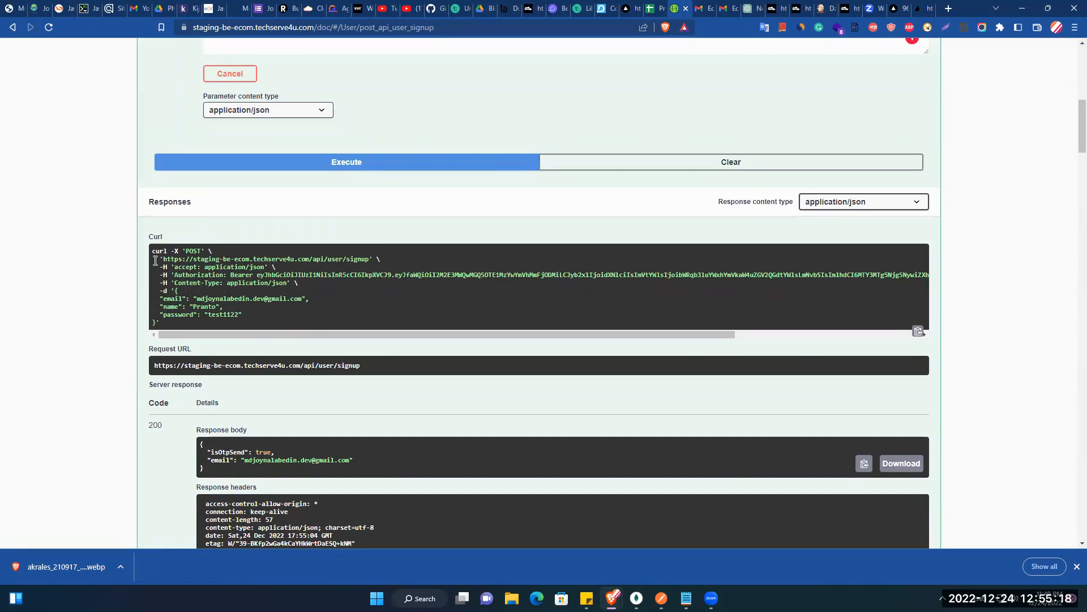
Step: Select the generated signup curl command, then bring Postman to the front
drag(150, 251, 200, 322)
click(242, 326)
click(661, 597)
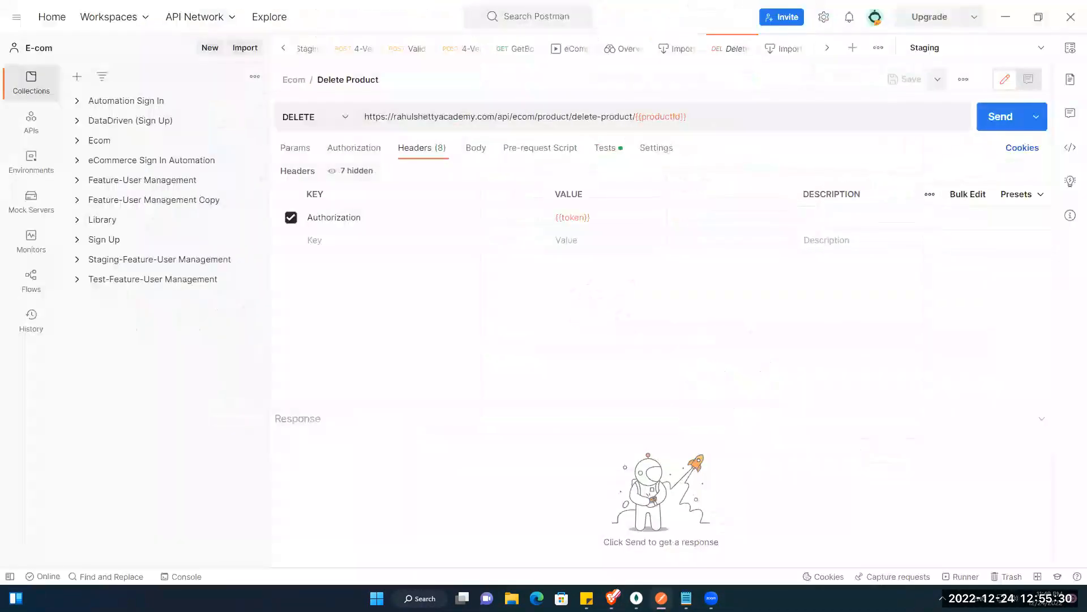
Step: Create a Team-visibility workspace named 'eCom APIs Automation Aug 22'
click(142, 23)
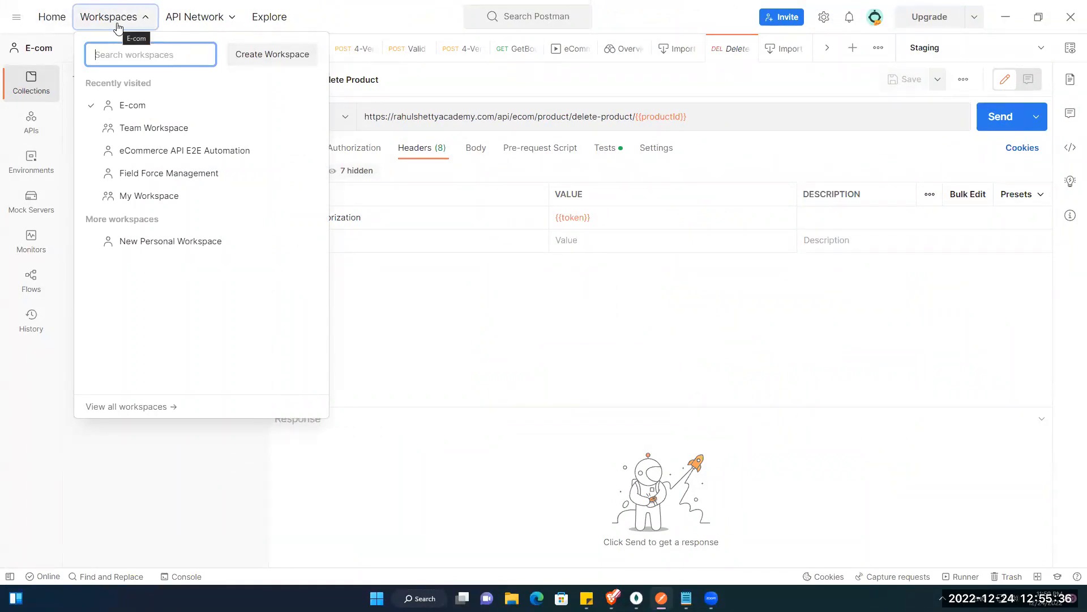
click(288, 54)
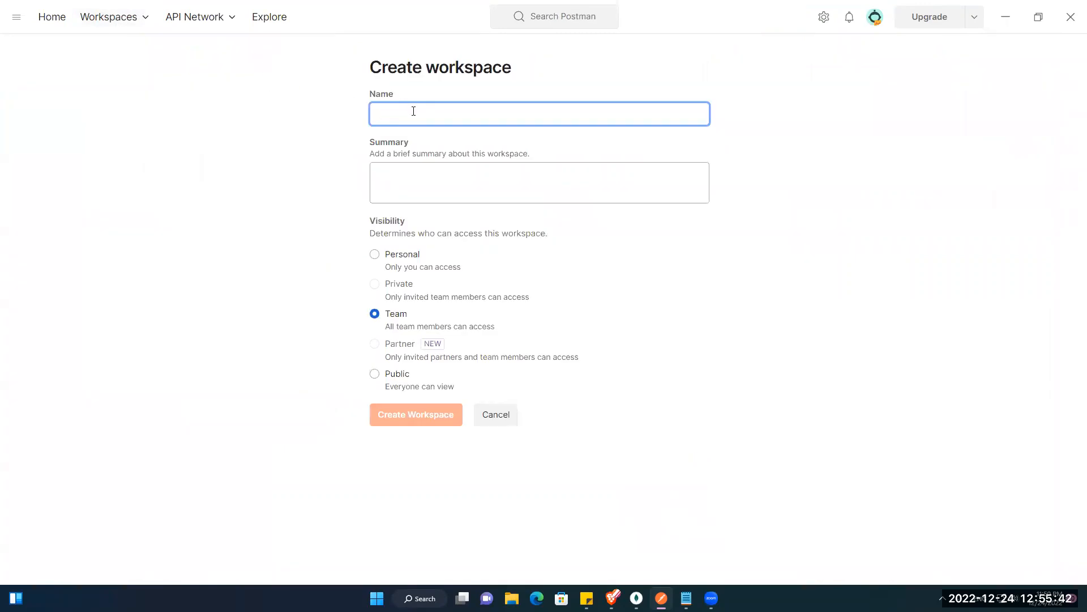
text(eCom A)
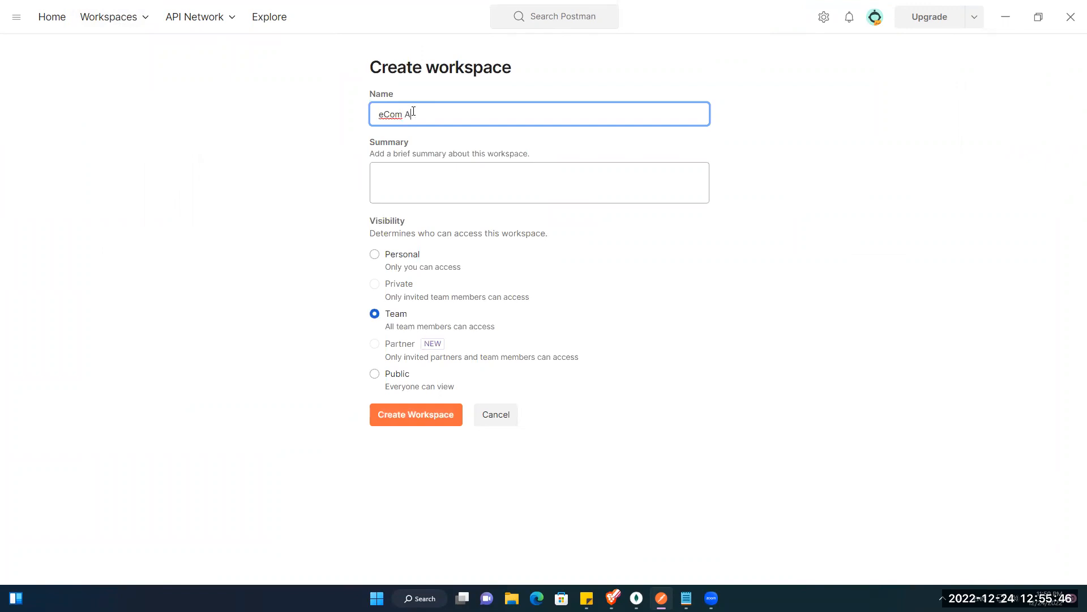
text(pIs Automation Aug 22)
click(405, 178)
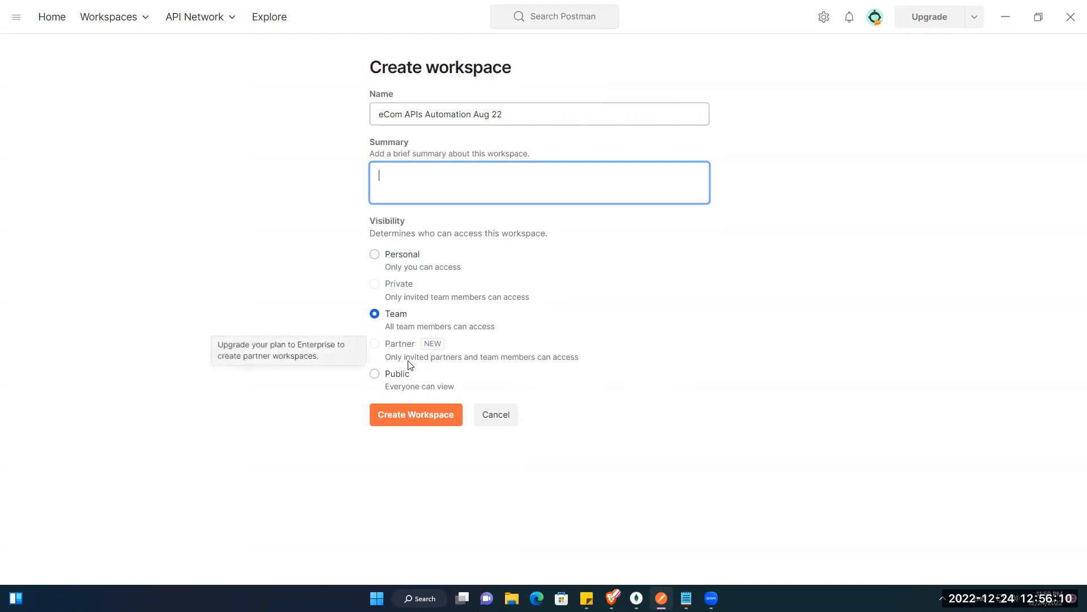
click(418, 415)
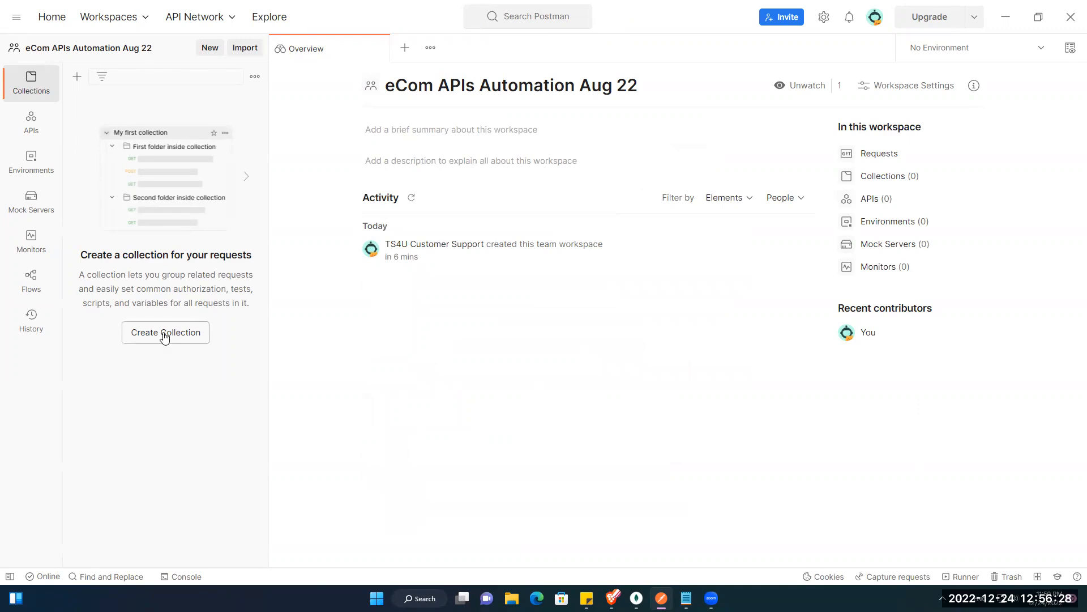
Step: Add a new collection and name it 'Buyer Authentication & Authorization'
click(209, 51)
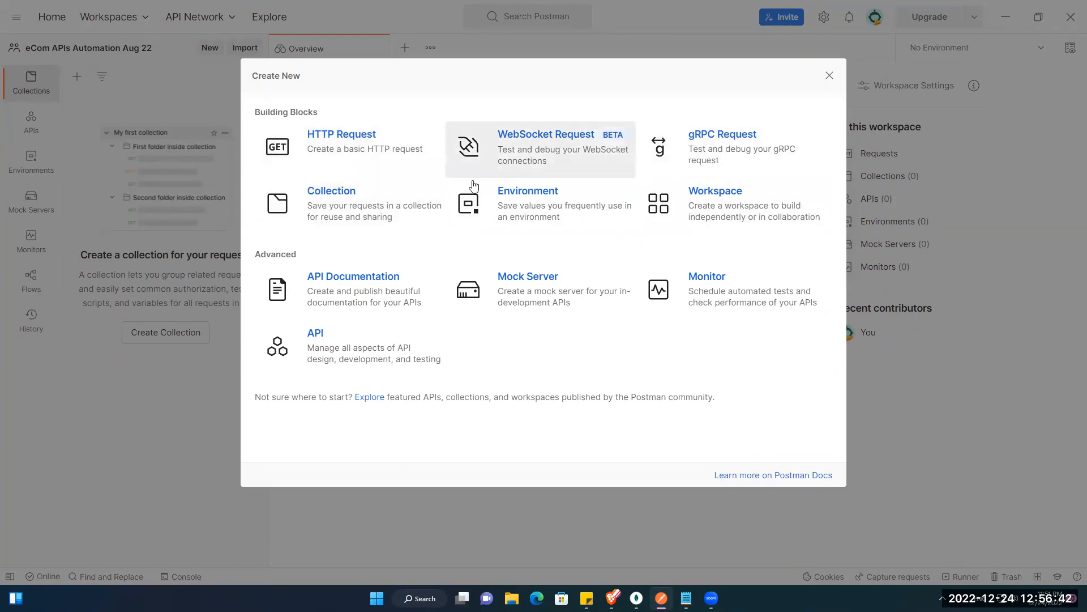
click(349, 199)
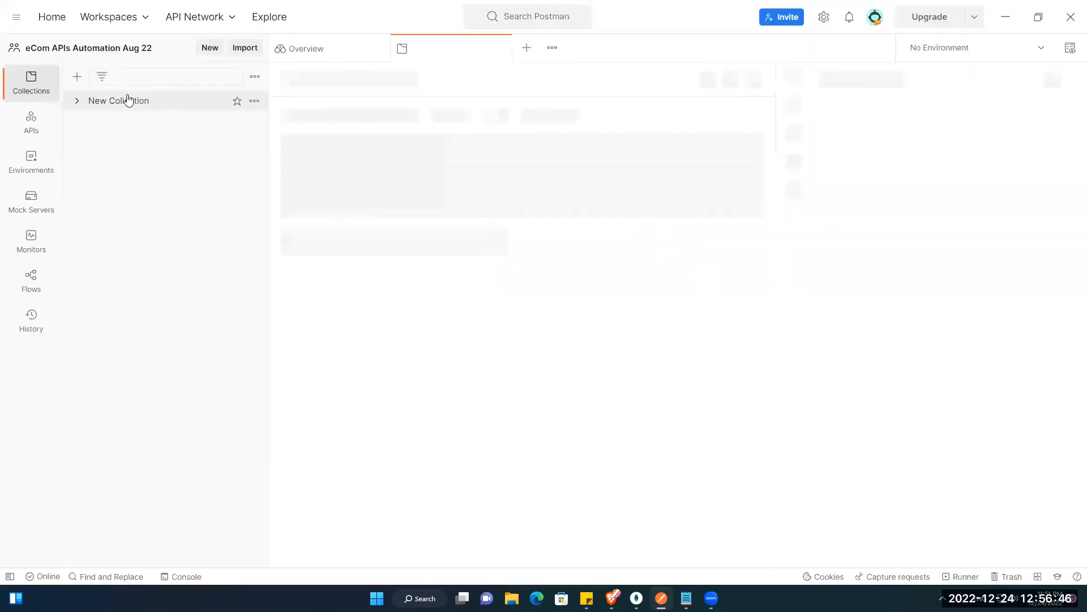
double_click(363, 88)
click(363, 88)
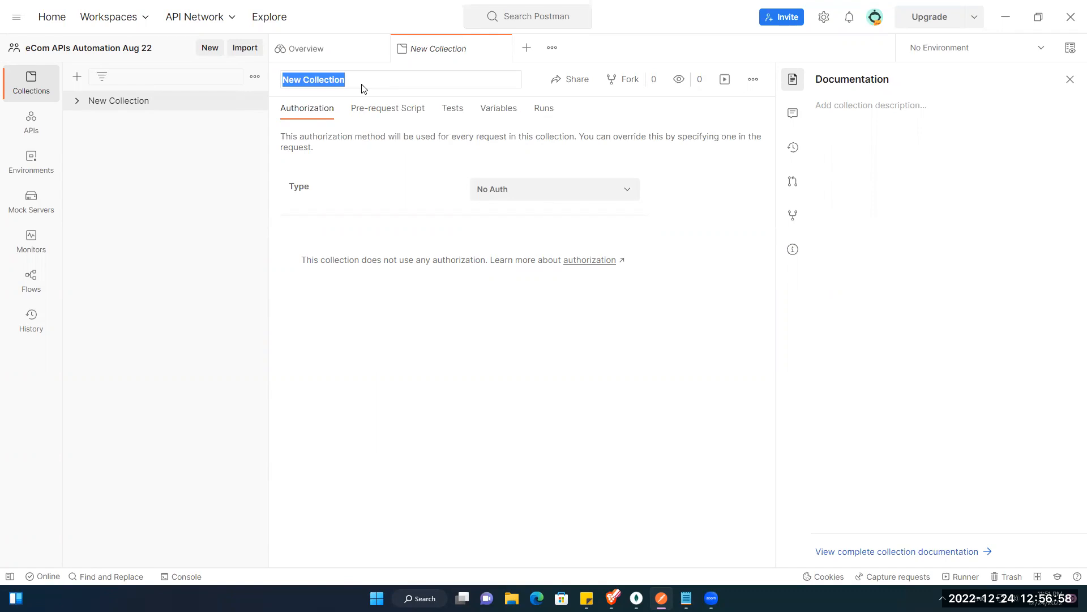
text(Buy)
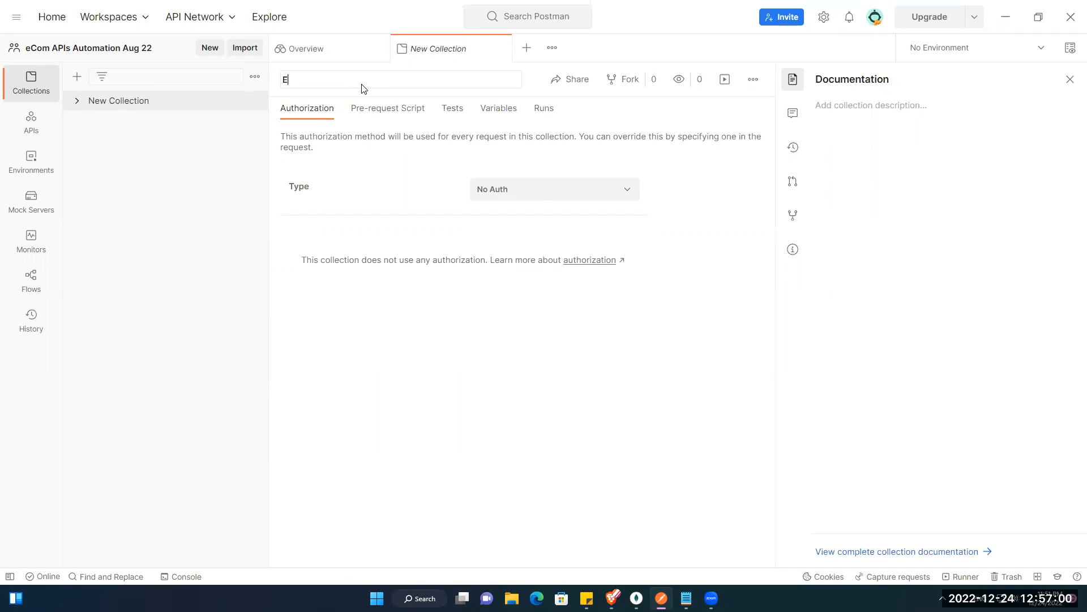
text(er Authentication & Authorization)
key(Return)
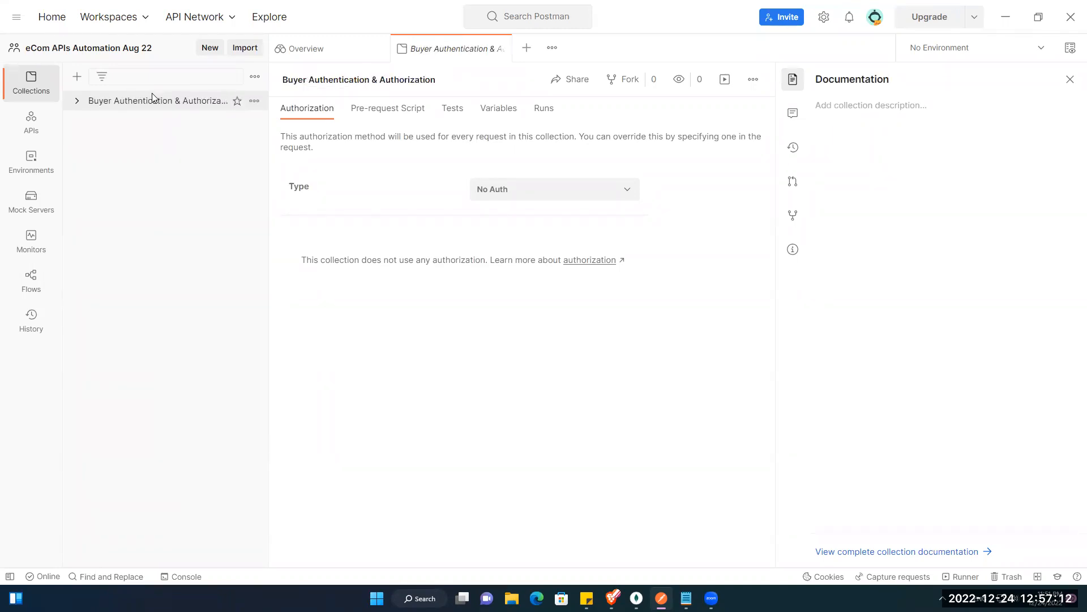
click(87, 106)
click(87, 106)
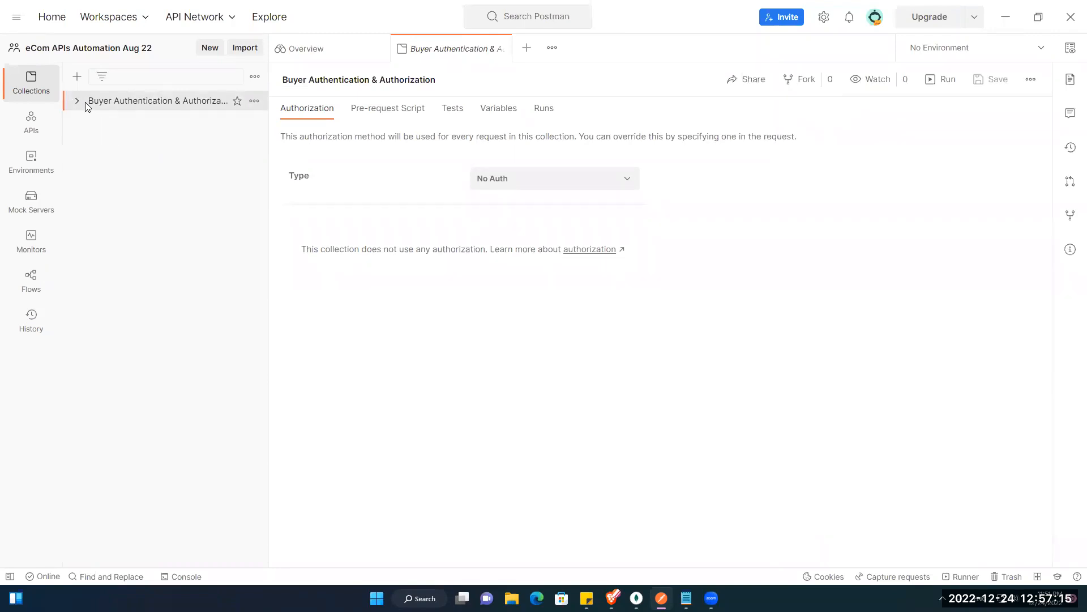
Step: Add a folder named 'Positive' to the Buyer Authentication & Authorization collection
right_click(168, 108)
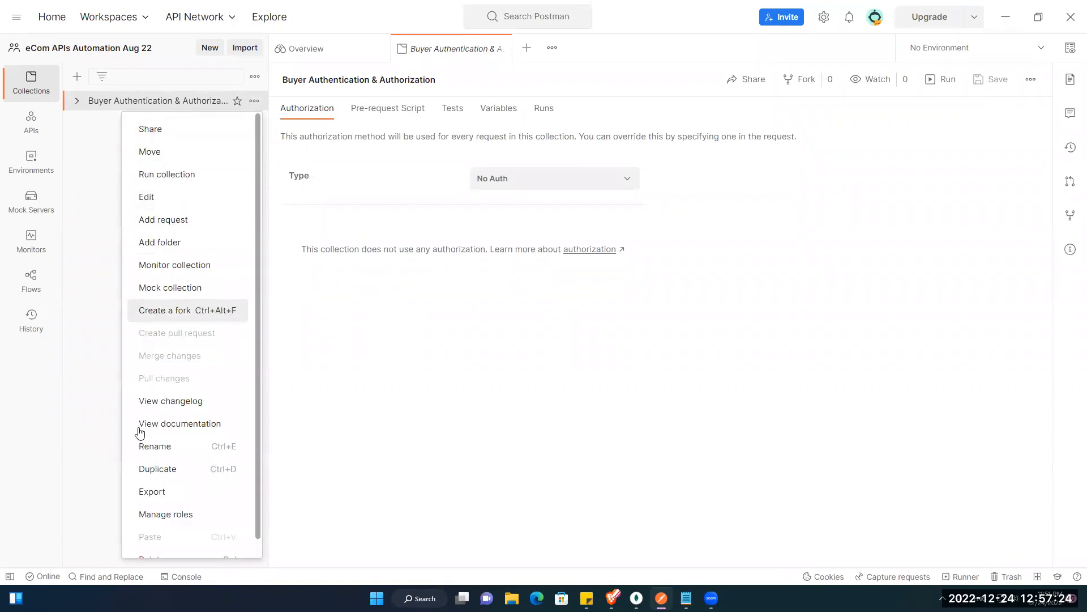
scroll(211, 471, down, 1)
scroll(187, 478, up, 1)
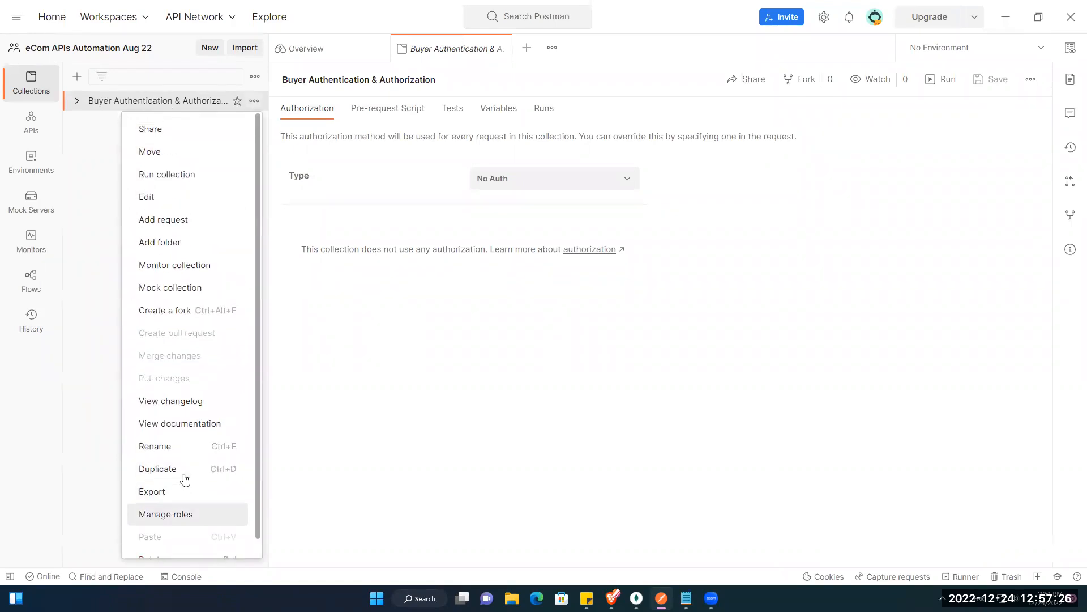
click(180, 244)
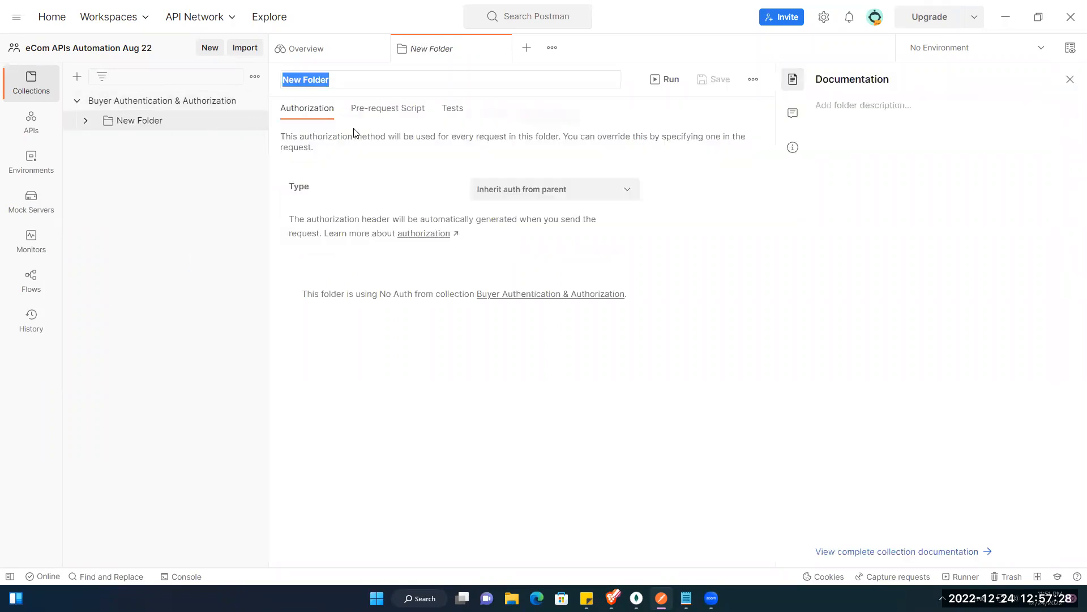
triple_click(359, 78)
text(Positive)
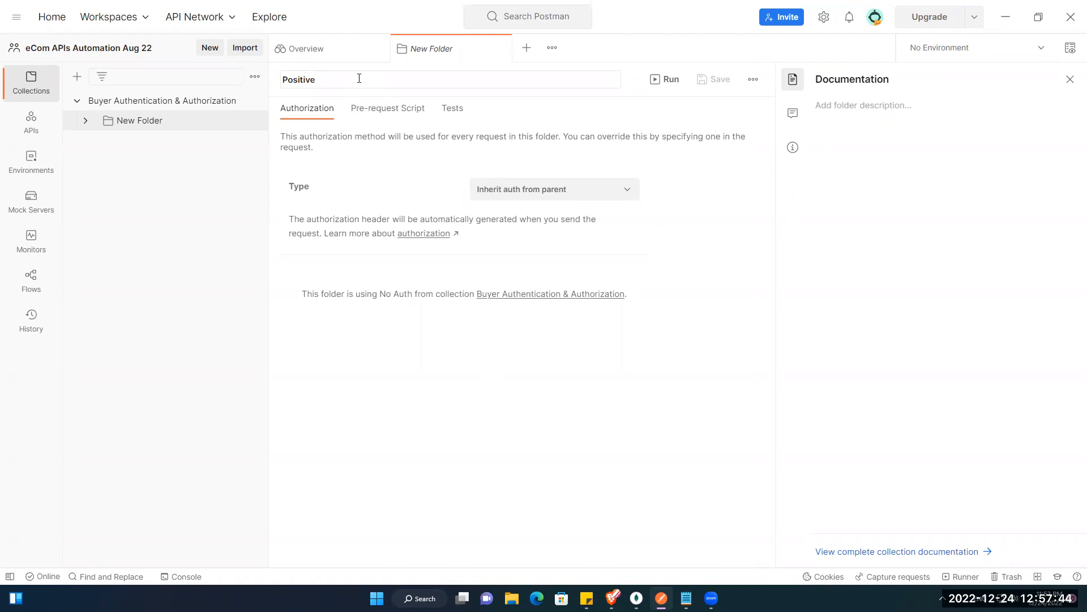
key(Return)
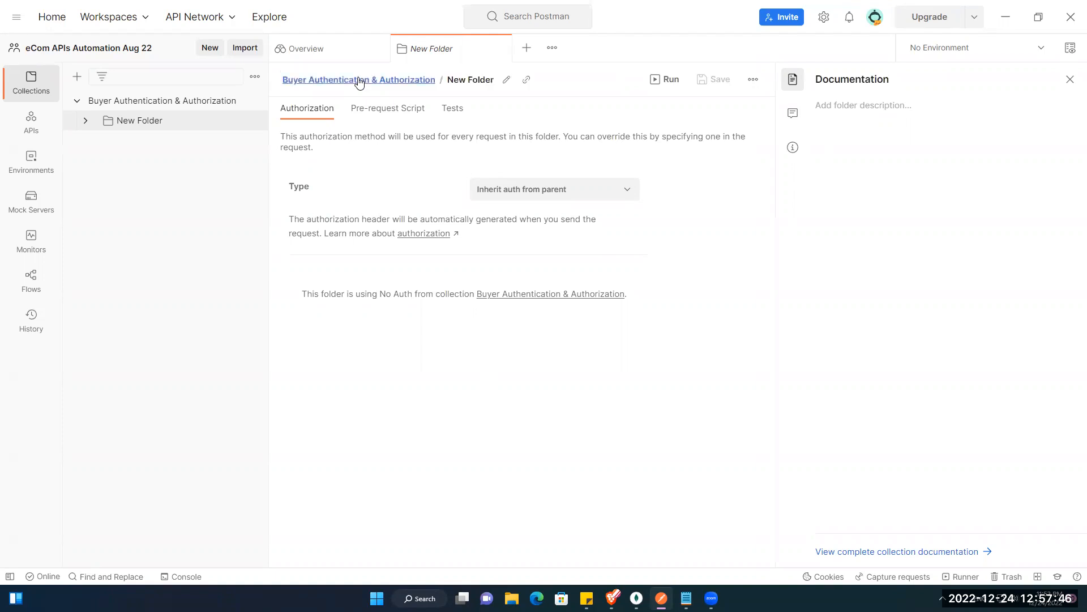
Step: Add a second folder named 'Negative' to the collection
right_click(146, 101)
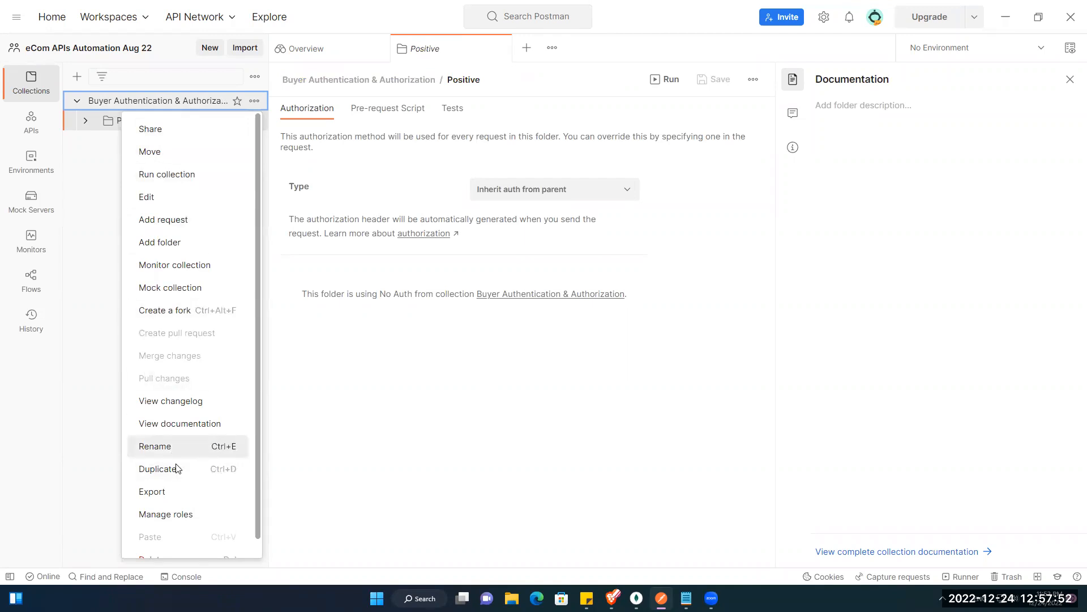
click(188, 248)
text(Negative)
key(Return)
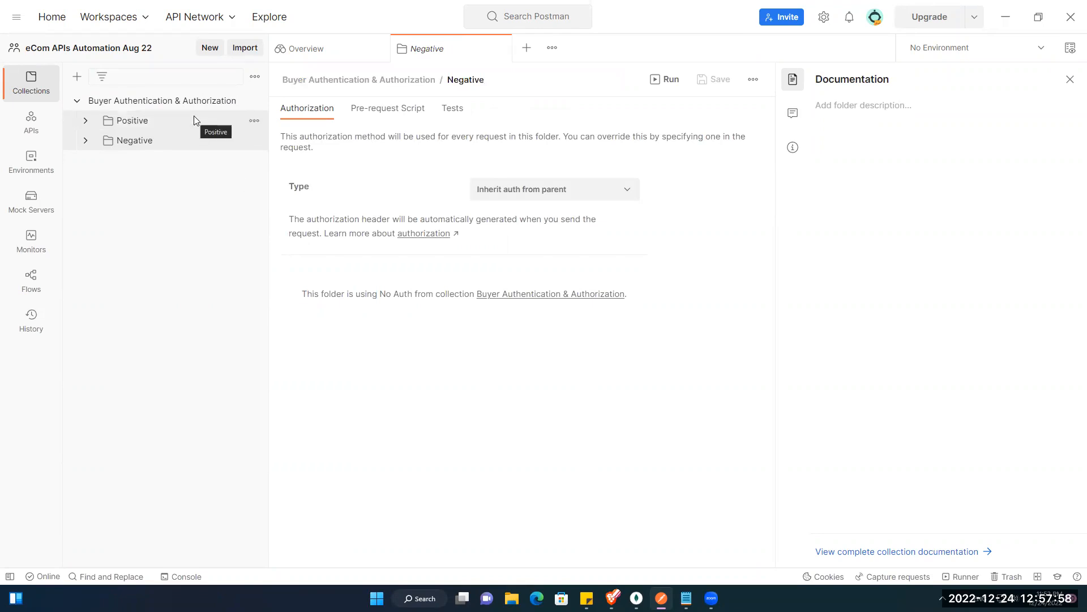
click(152, 126)
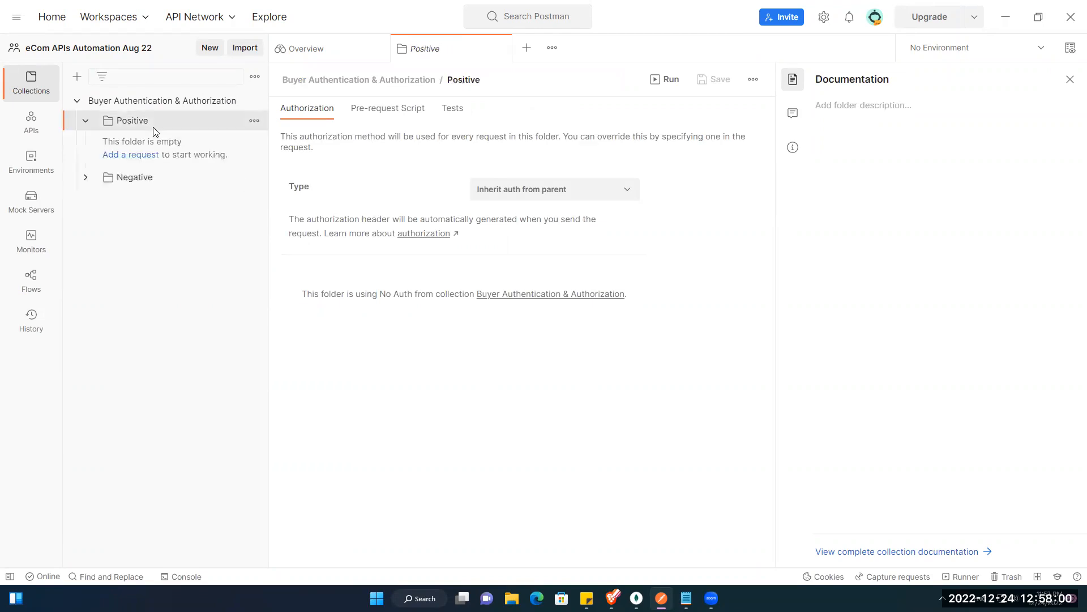
click(153, 125)
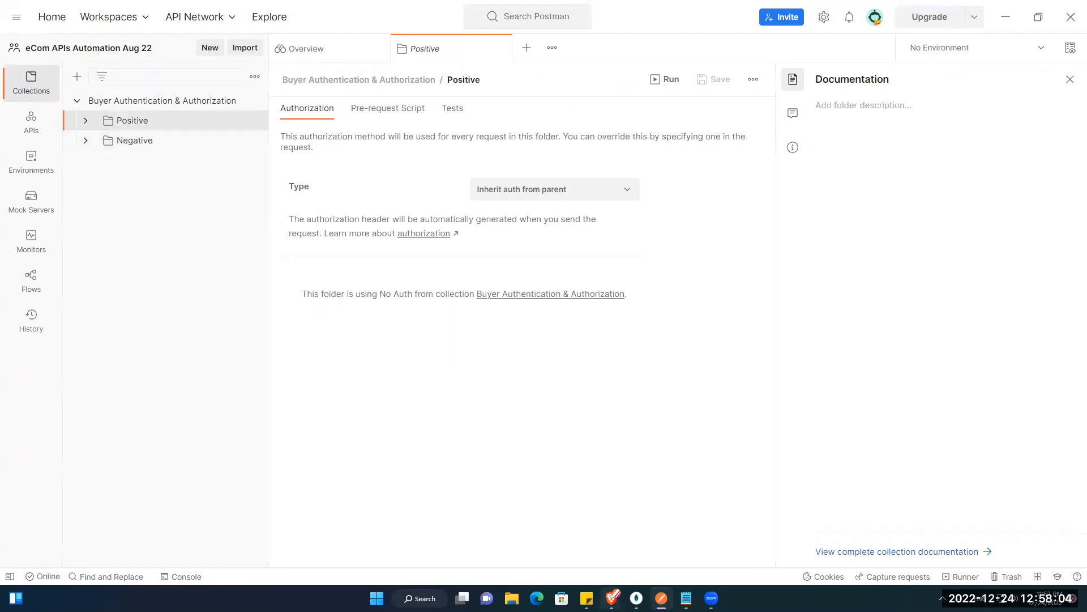
Step: Select the signup curl command in Swagger UI, then return to Postman
mouse_move(612, 598)
click(549, 538)
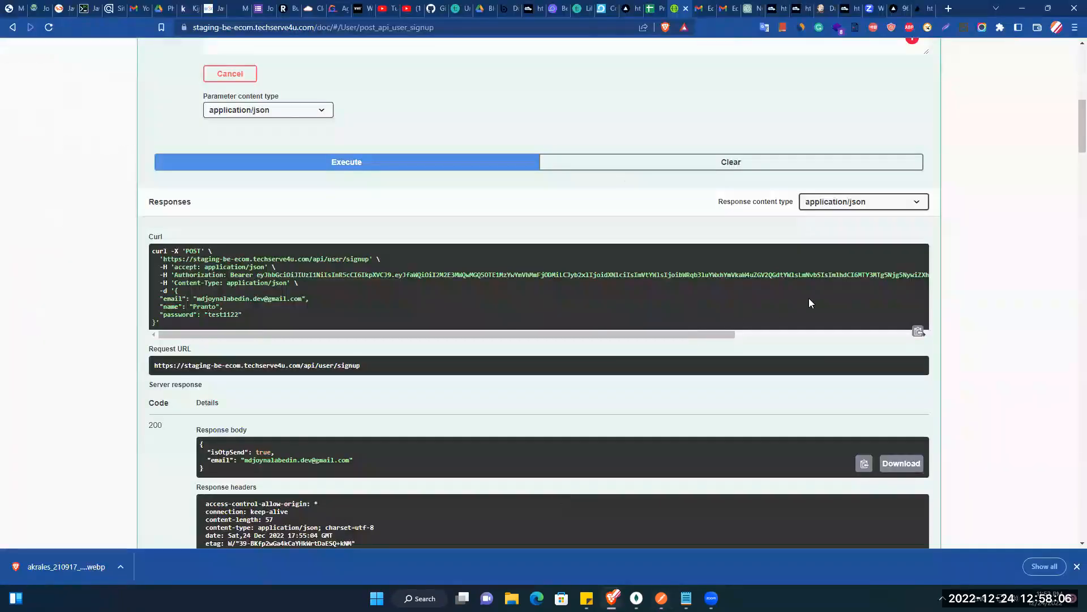
click(909, 334)
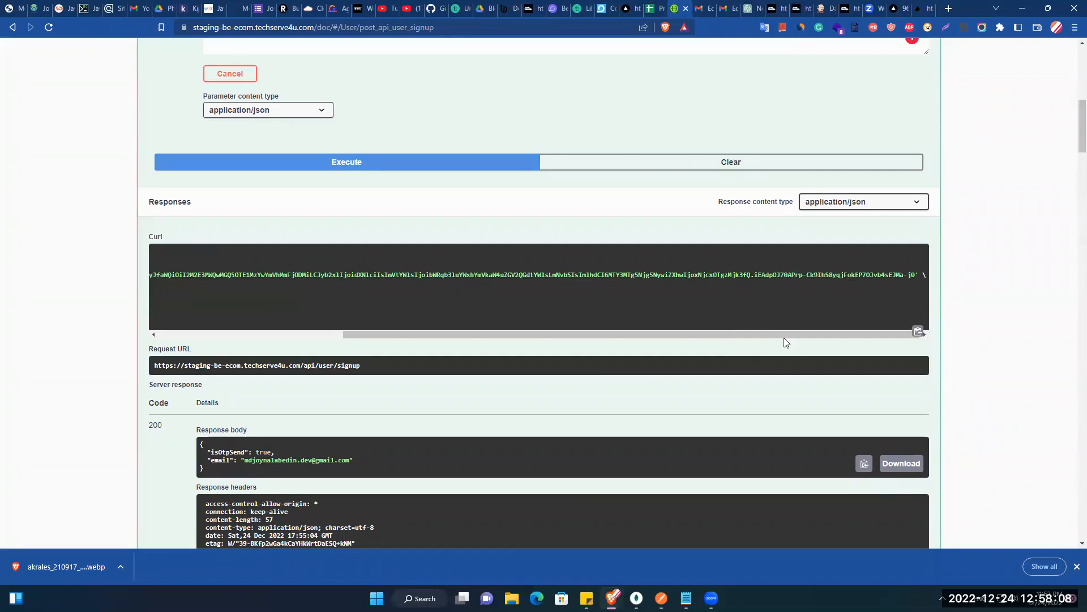
drag(783, 335, 595, 335)
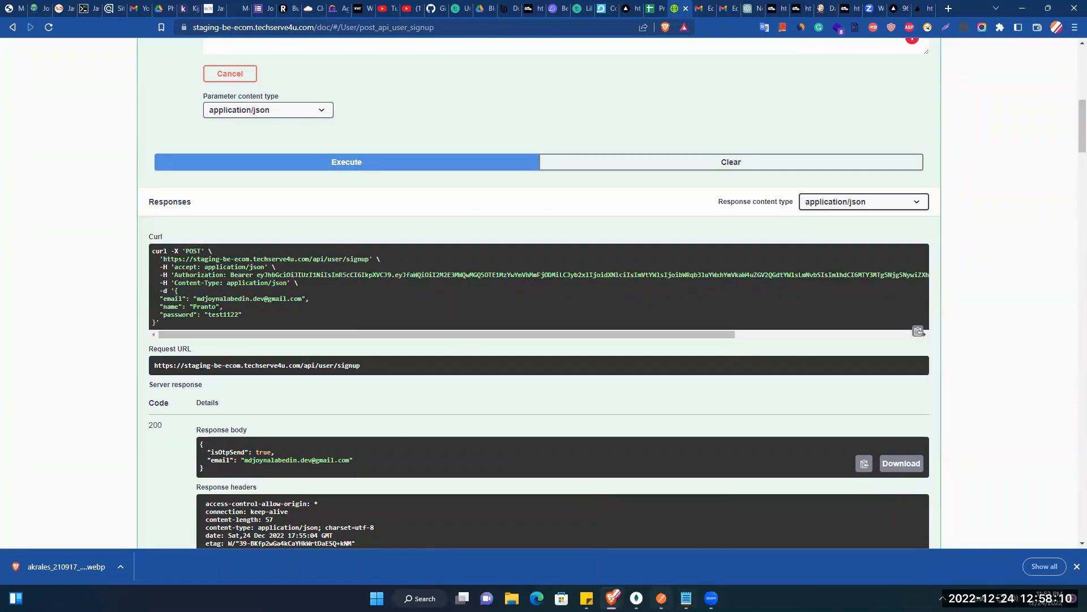
key(alt+Tab)
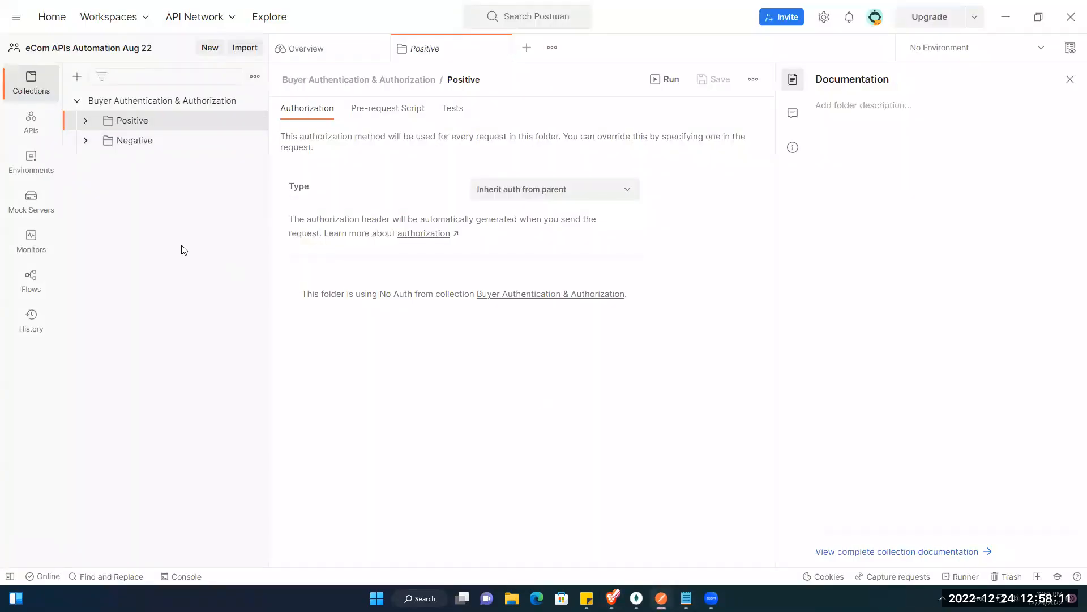
Step: Import the pasted signup curl command as raw text into a new POST request
click(245, 48)
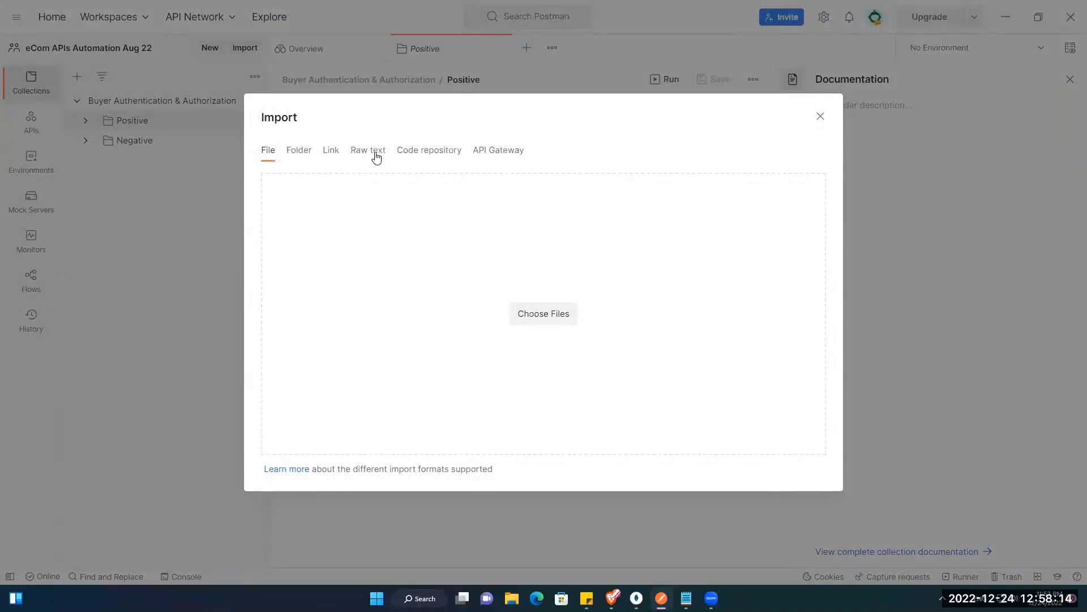
click(380, 151)
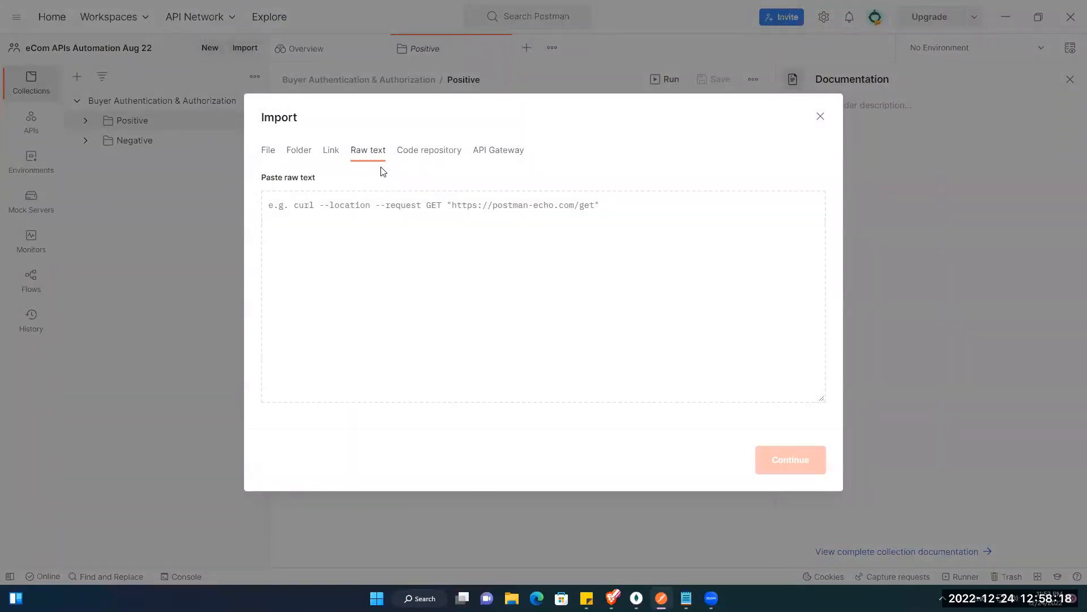
key(ctrl+v)
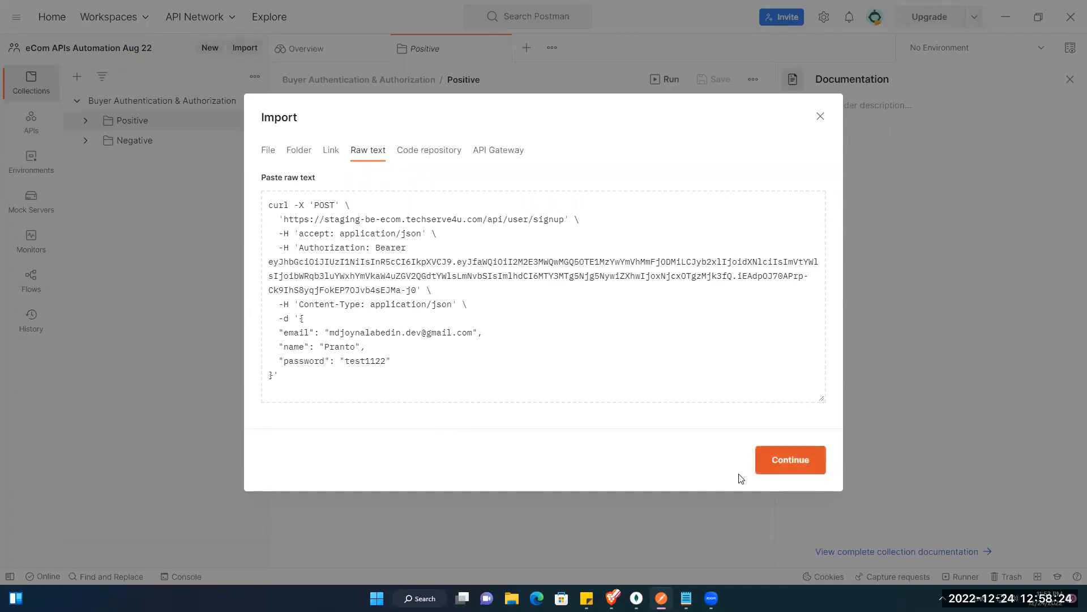
click(765, 463)
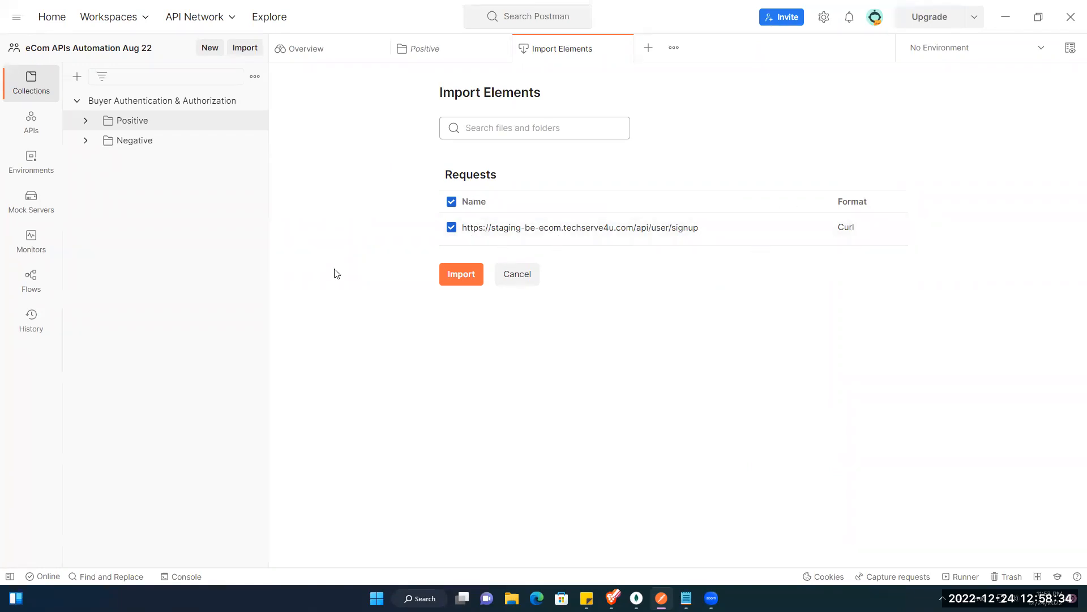
click(461, 274)
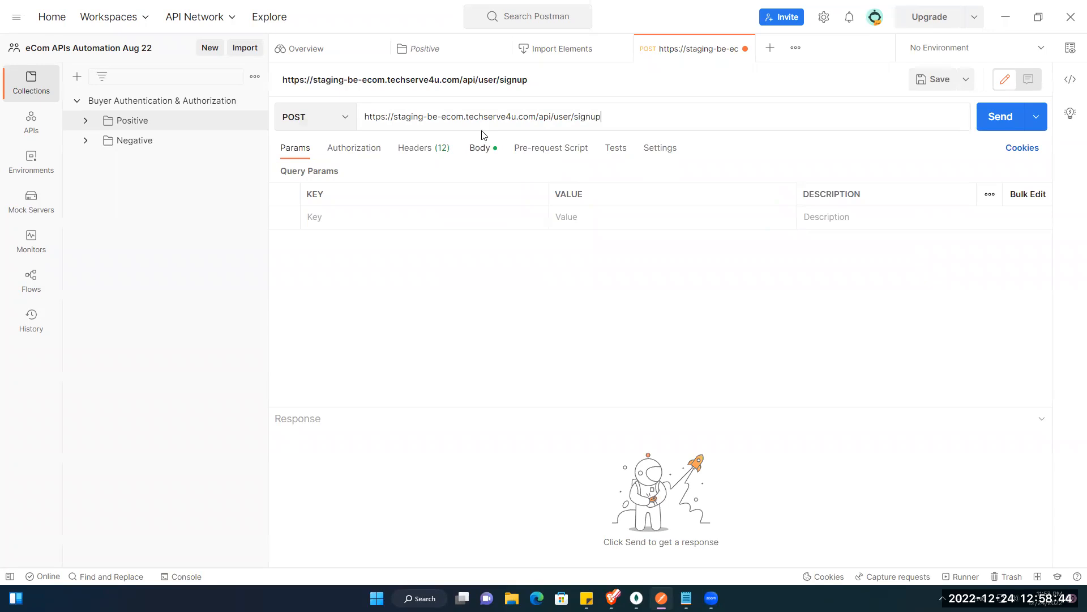
Step: Review the imported request's JSON body and headers, then start saving it
click(480, 148)
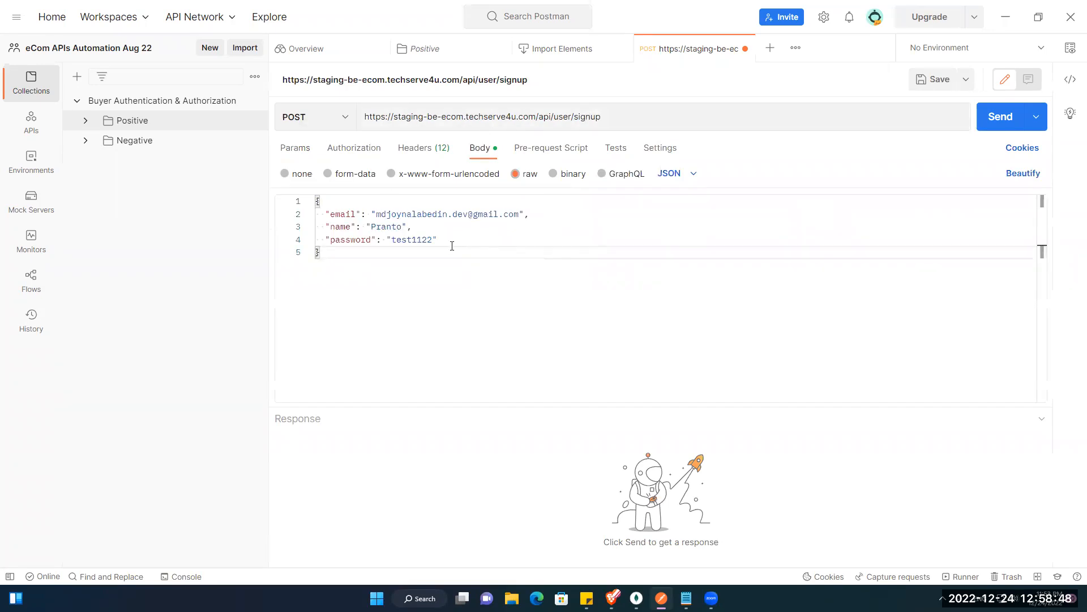
click(422, 148)
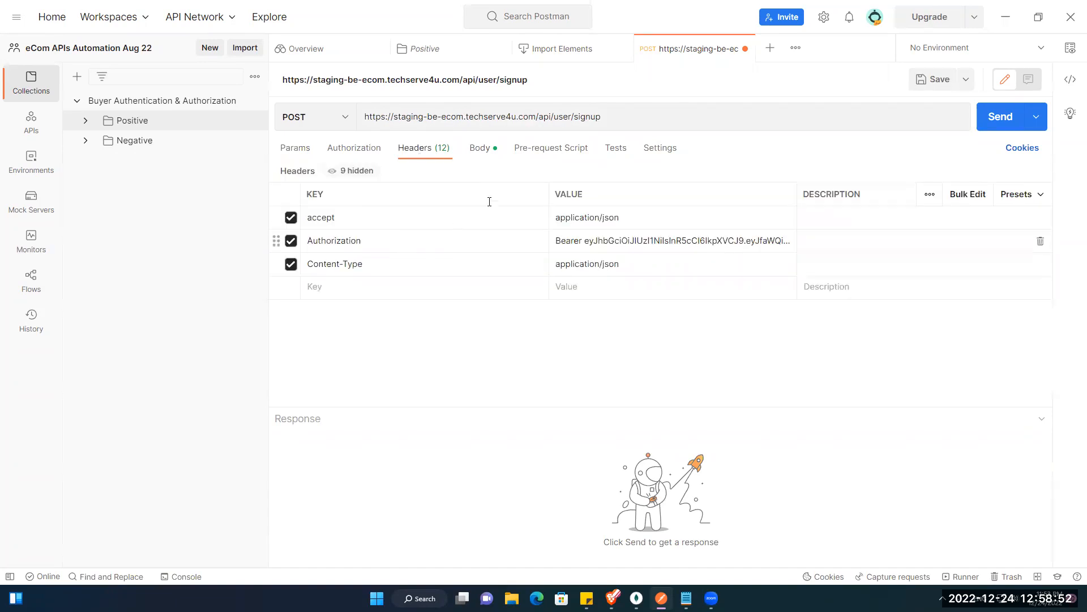
click(486, 151)
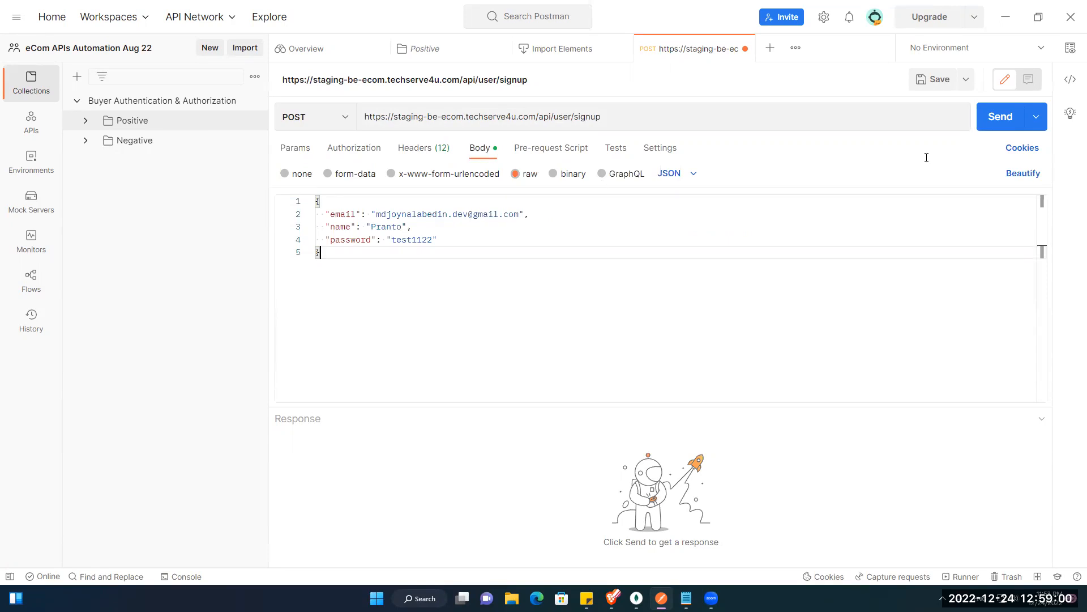
click(933, 79)
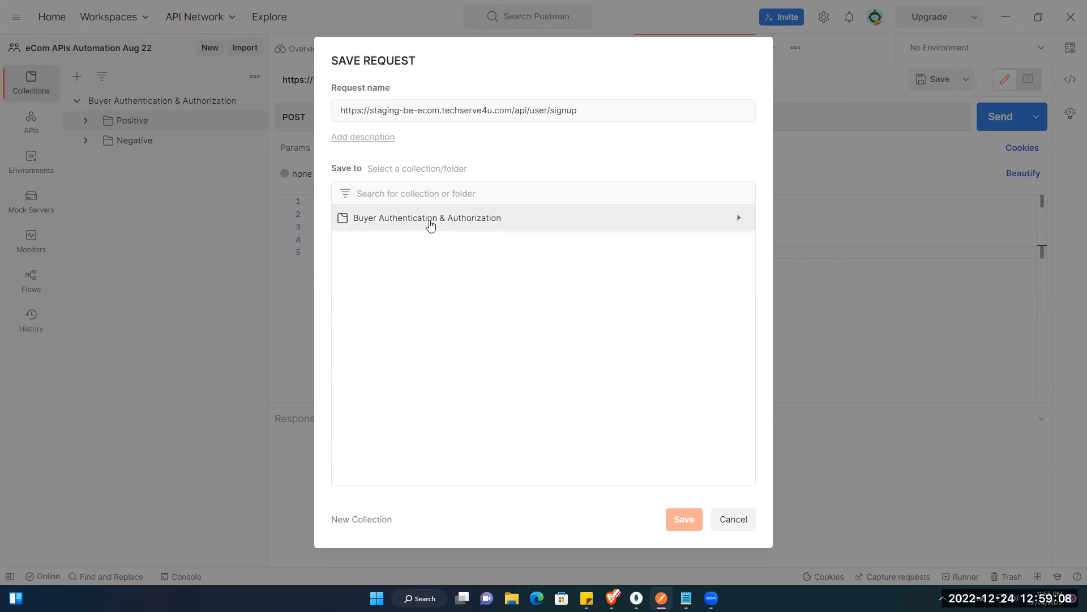
Step: Save the request in the Positive folder as 'Buyer should be able to sign up with valid email, name and password'
double_click(585, 112)
key(ctrl+a)
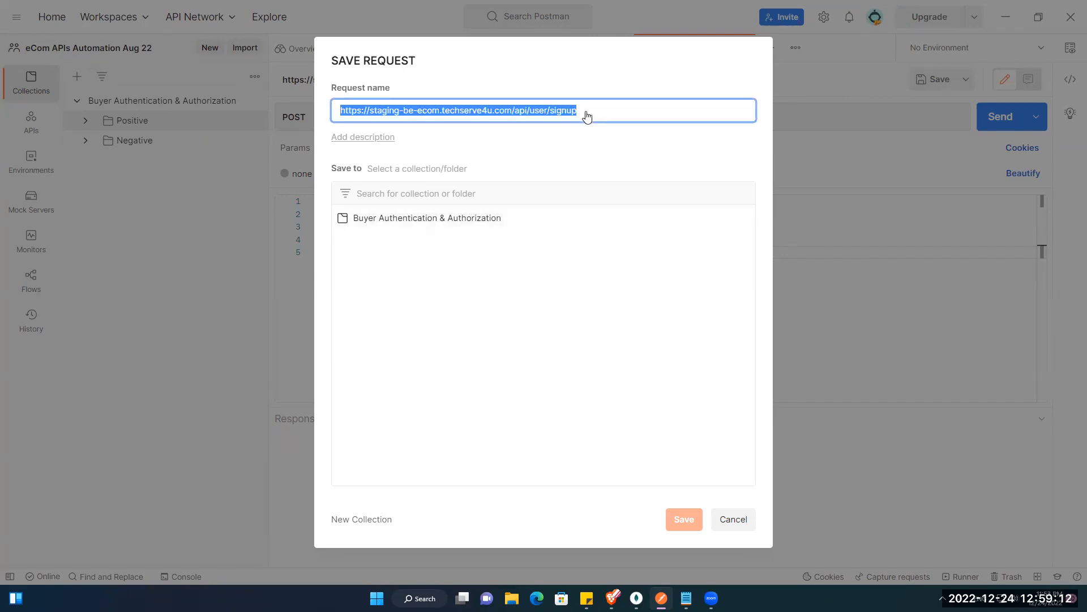
text(Buyer S)
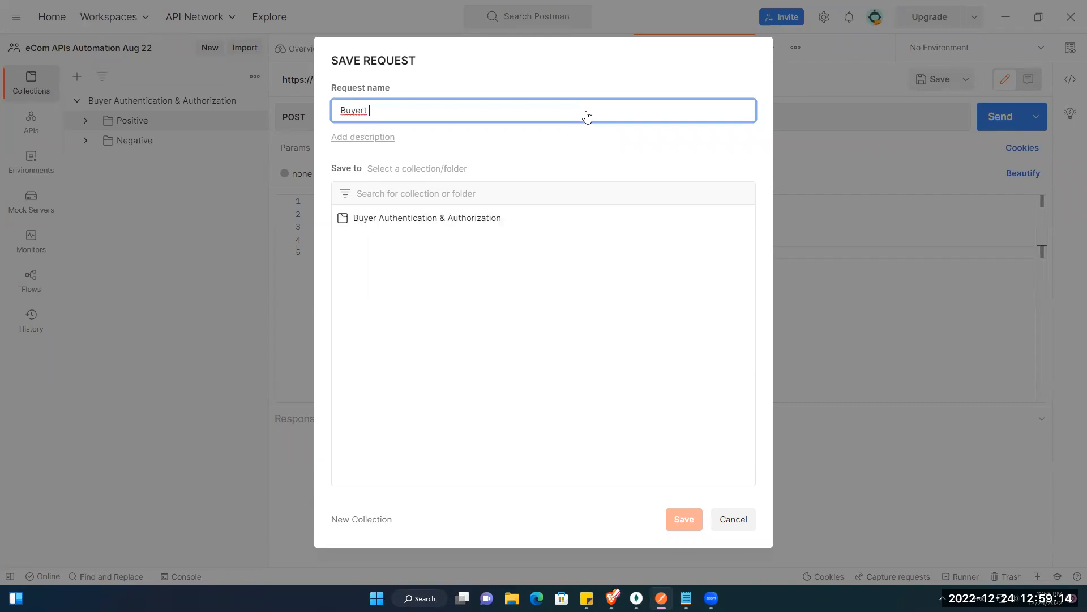
text(ign Up)
key(ctrl+shift+Left)
key(ctrl+shift+Left)
key(ctrl+shift+Left)
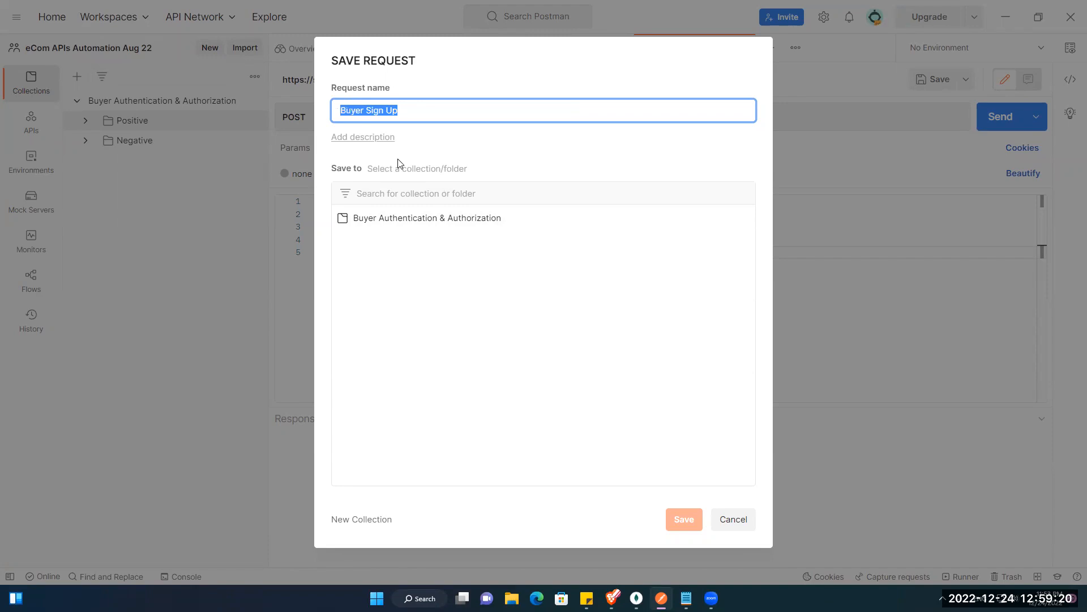
text(Buyer sho)
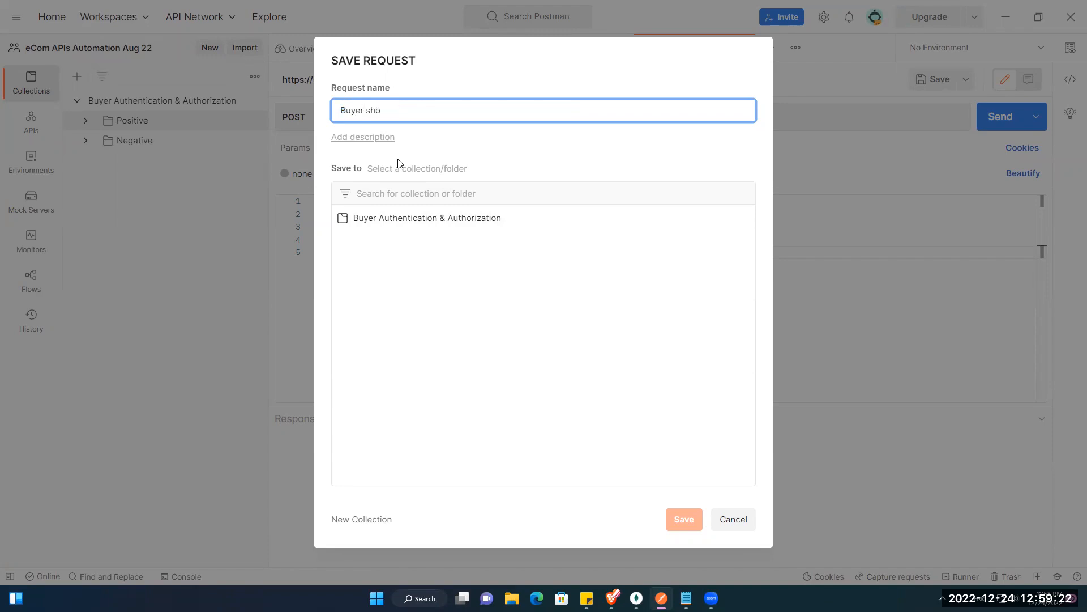
text(uld be able t)
text(o sign up with )
text(vali)
text(id e)
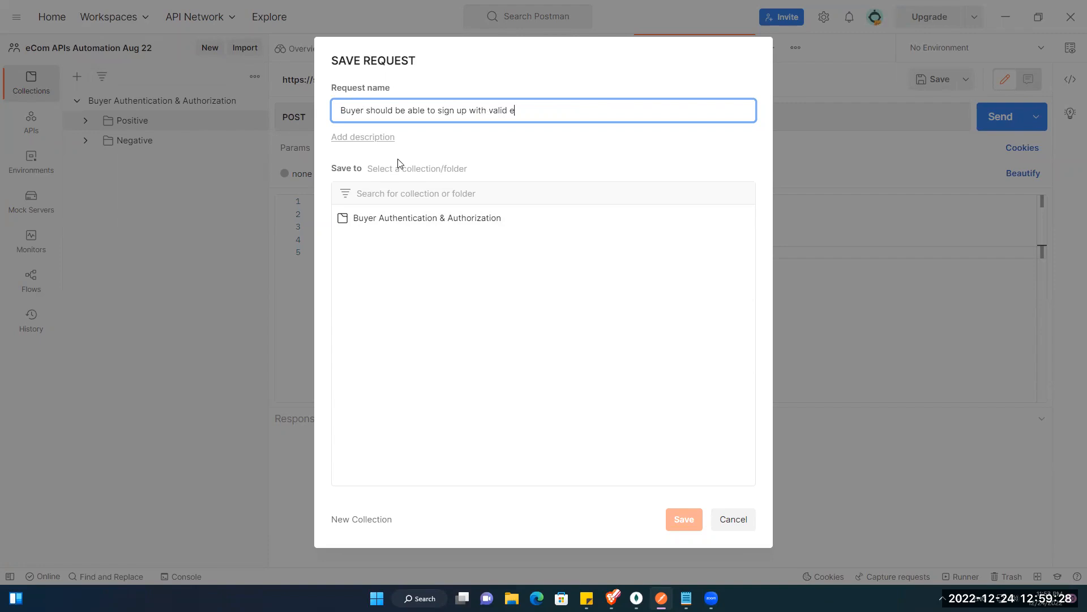
text(mail, name and password)
click(394, 221)
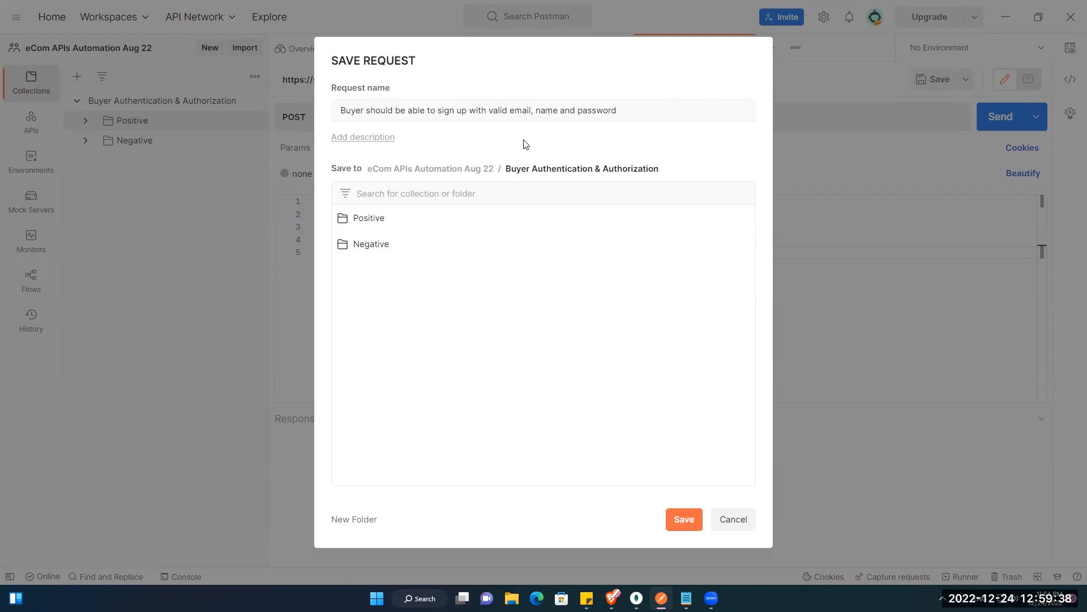
click(402, 220)
click(679, 516)
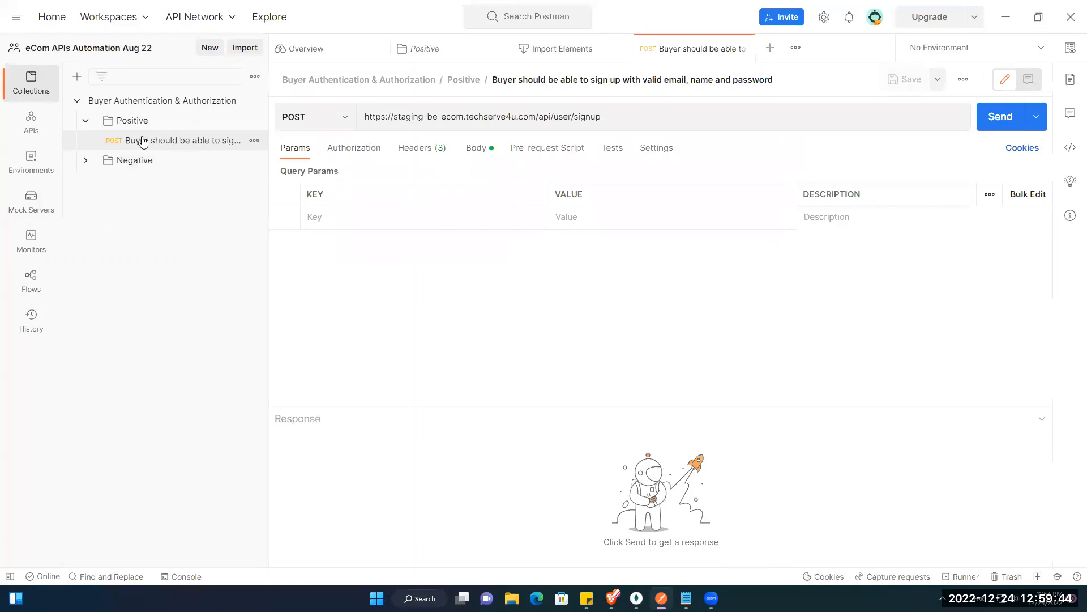
Step: In the JSON body, replace the email with a test address and the name with 'Test Name'
click(142, 139)
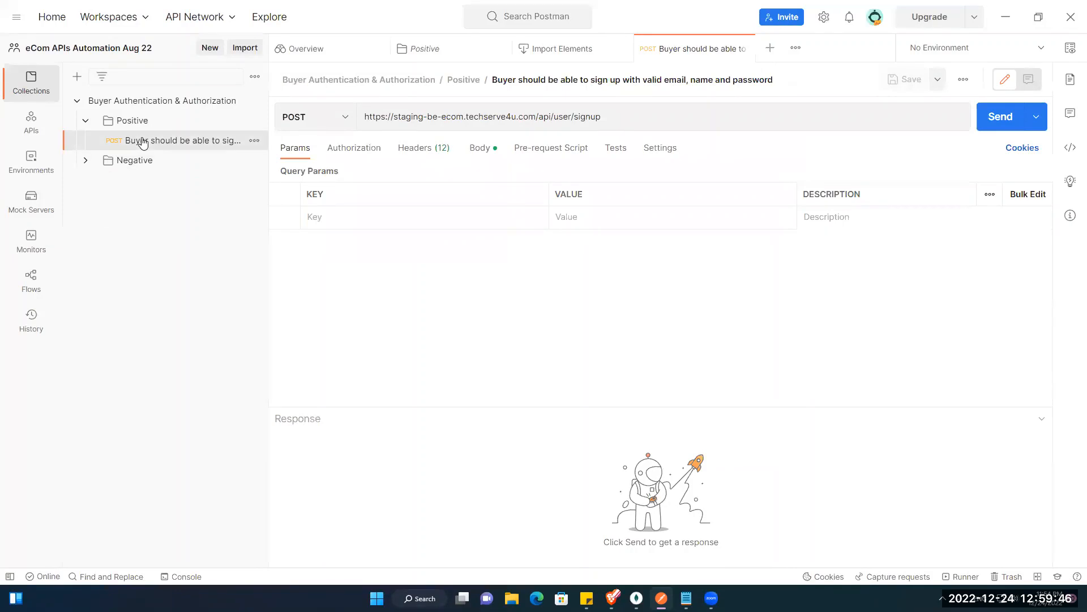
click(492, 147)
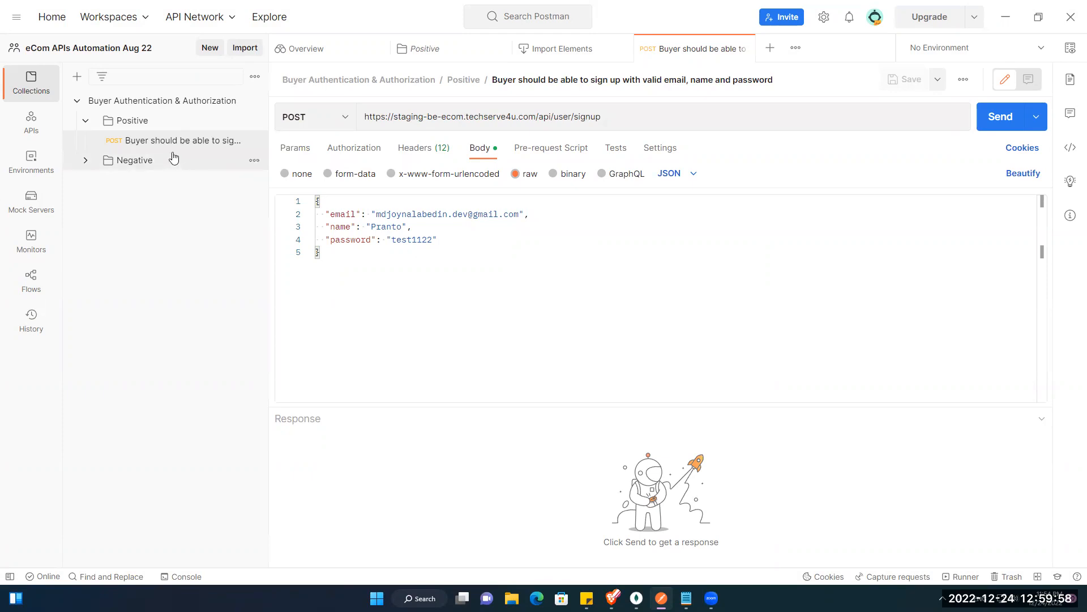
click(387, 213)
key(Left)
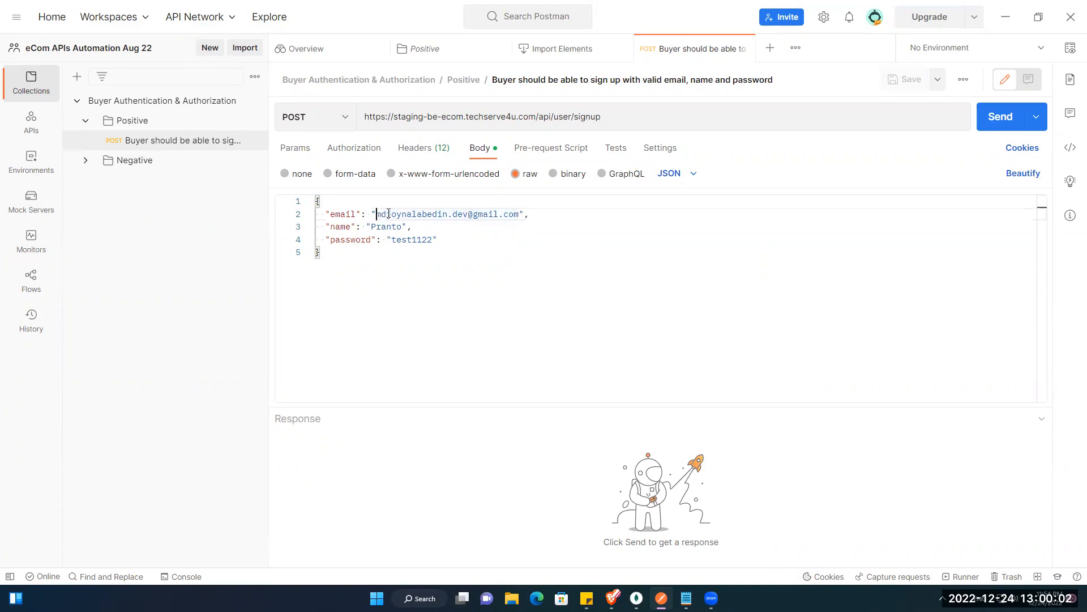
key(ctrl+shift+Right)
key(ctrl+shift+Right)
key(ctrl+shift+Right)
key(ctrl+shift+Right)
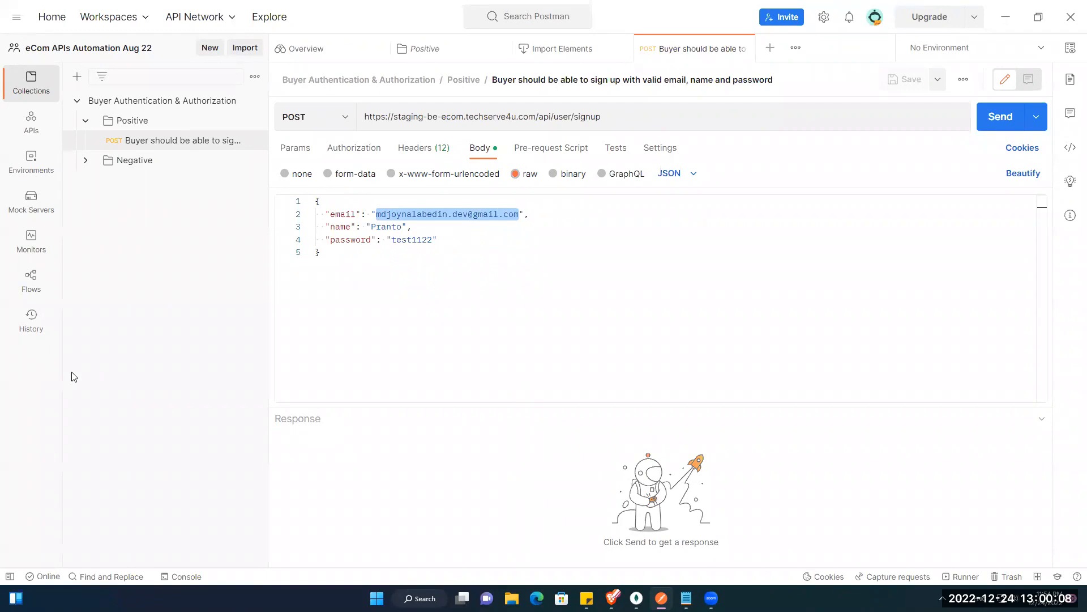
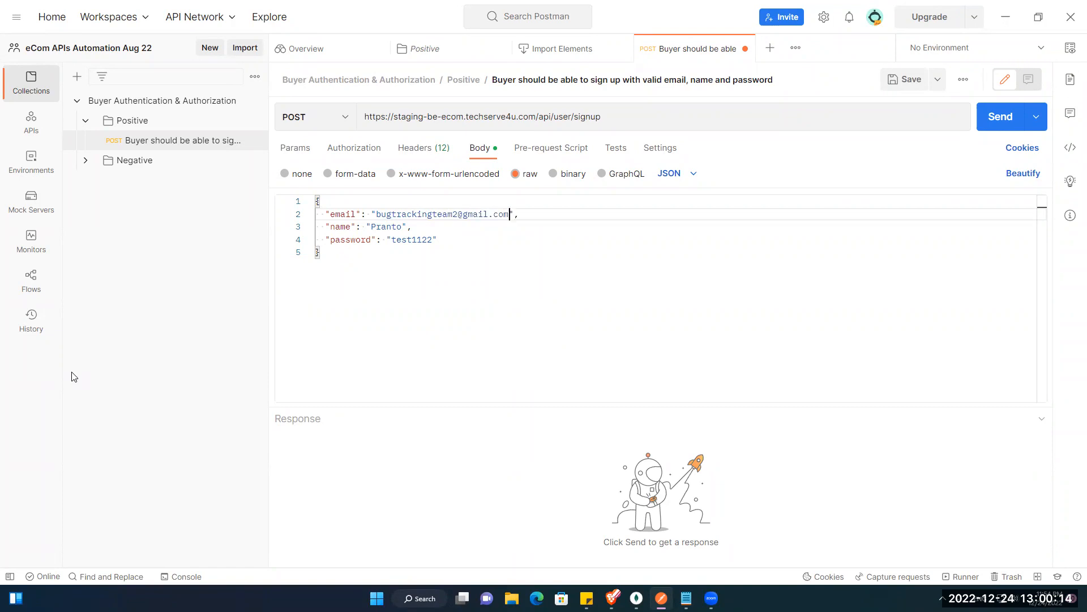
key(Down)
key(ctrl+shift+Left)
text(Test )
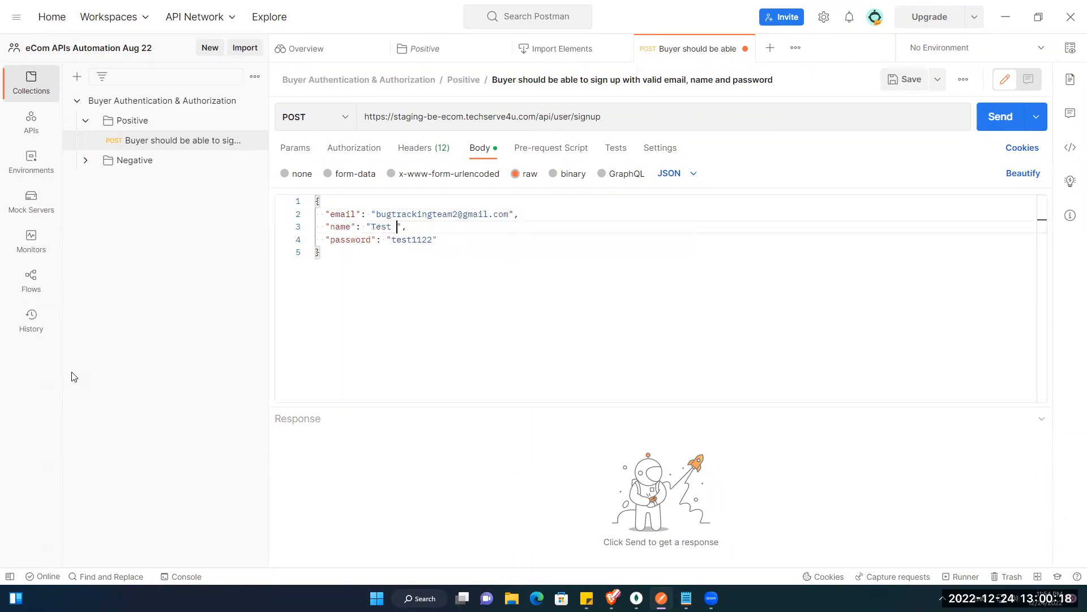
text(Name)
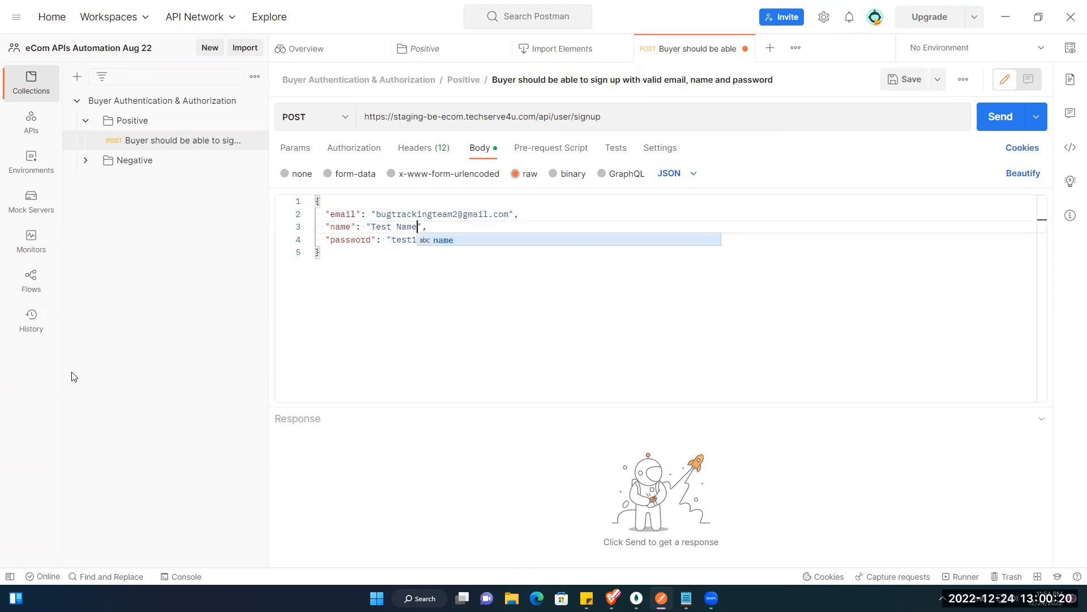
key(Down)
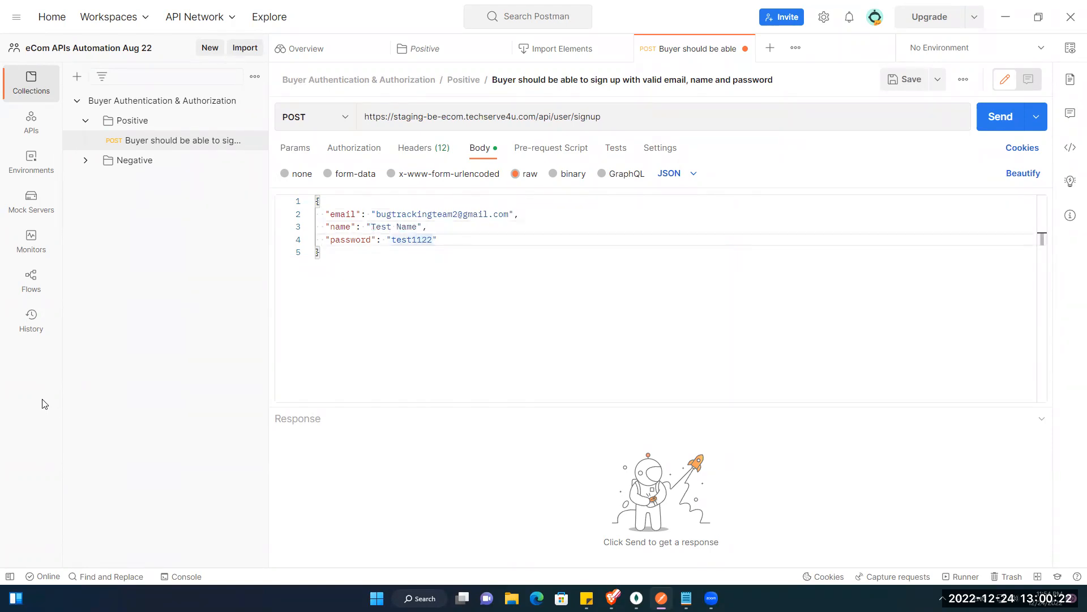
Step: Send the signup request, then restore the original email address in the body and resend
click(995, 120)
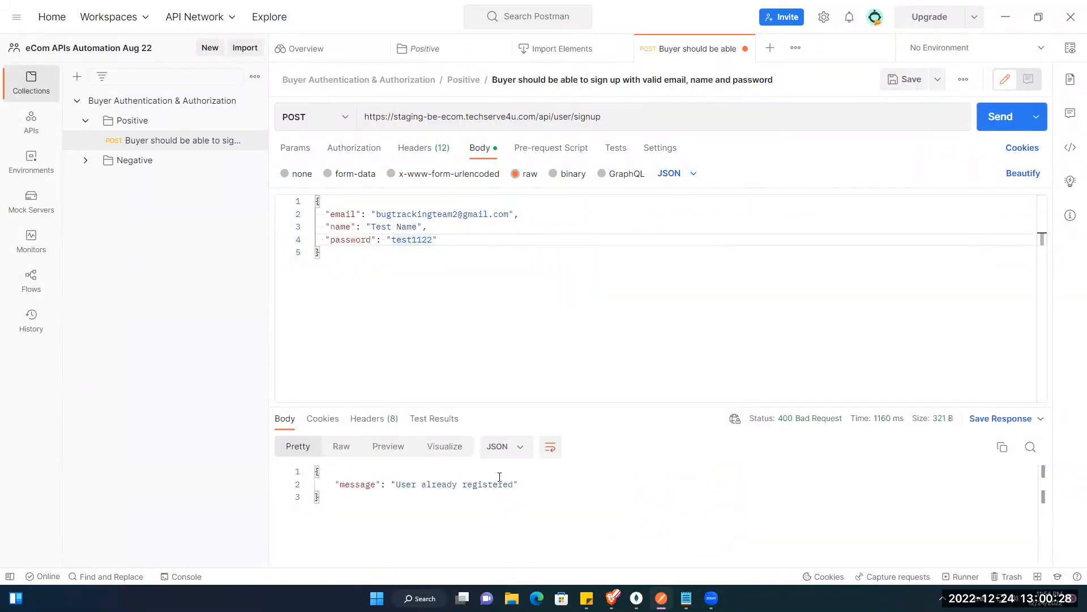
double_click(448, 216)
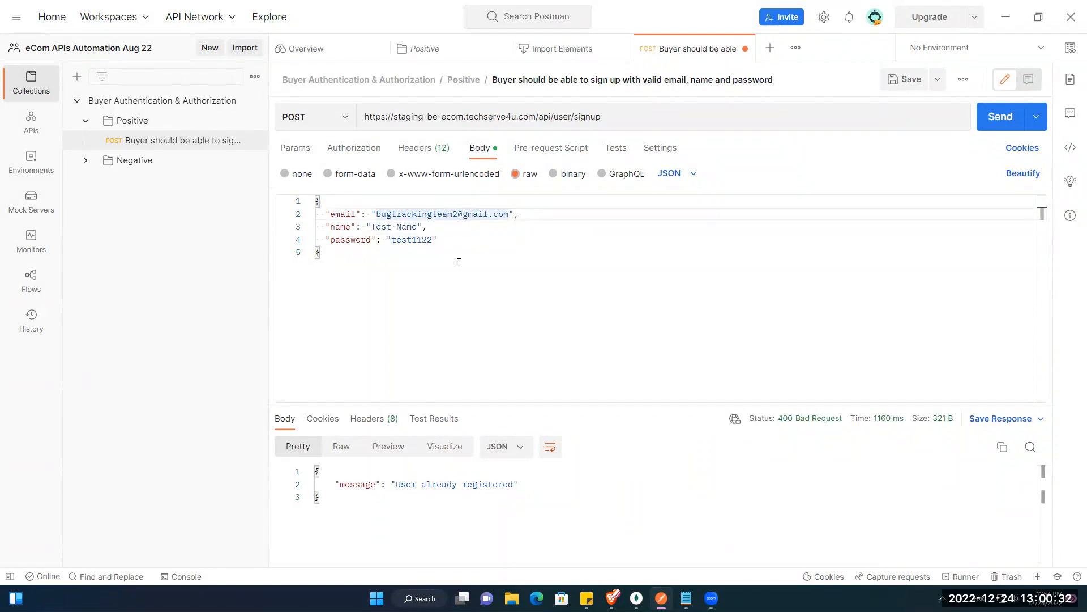
key(ctrl+shift+Left)
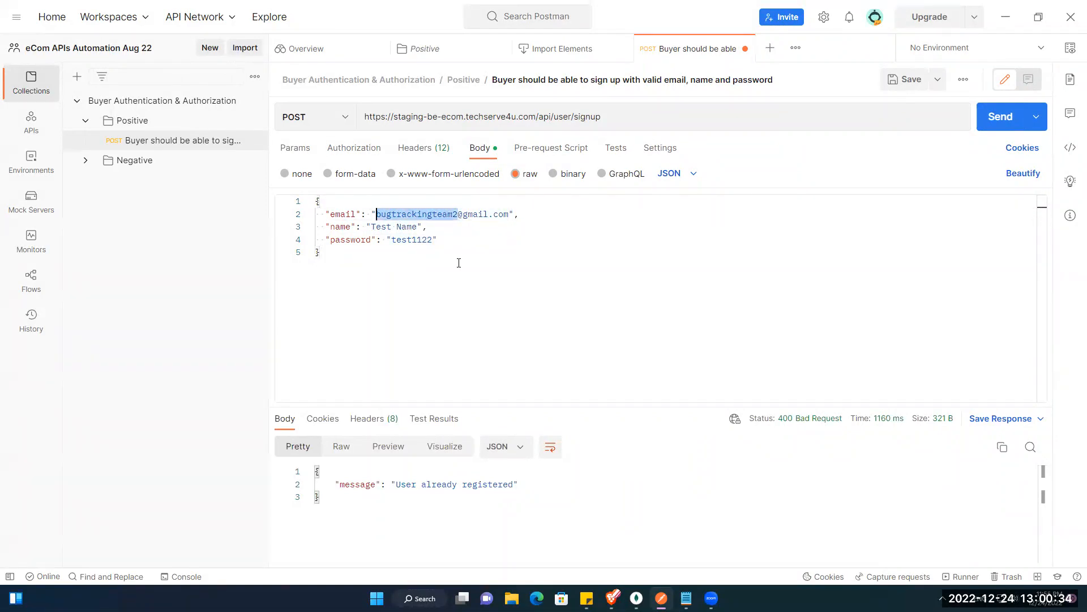
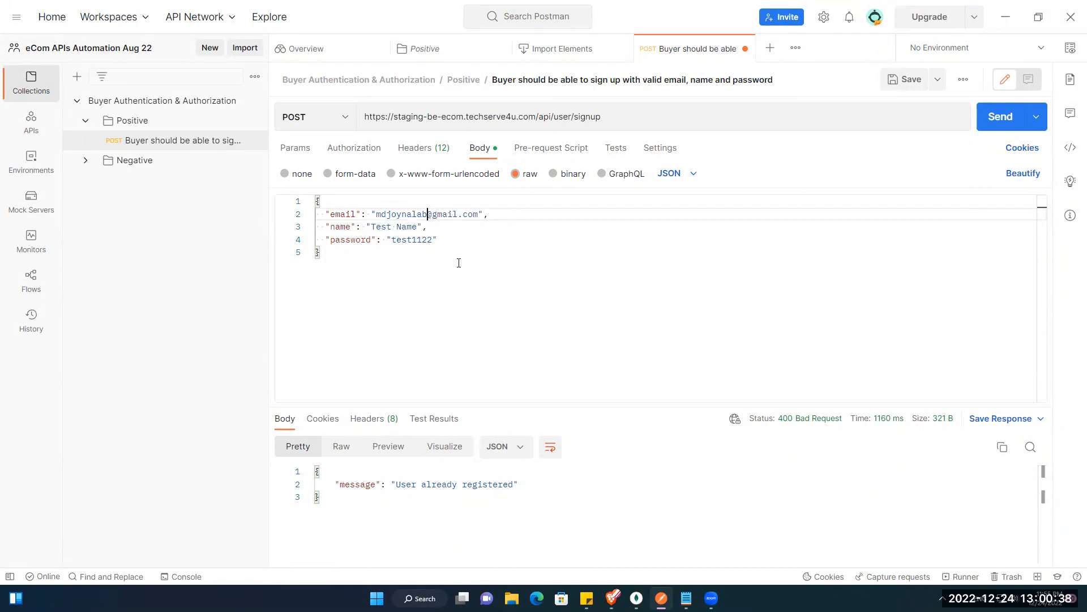
key(Down)
key(Down)
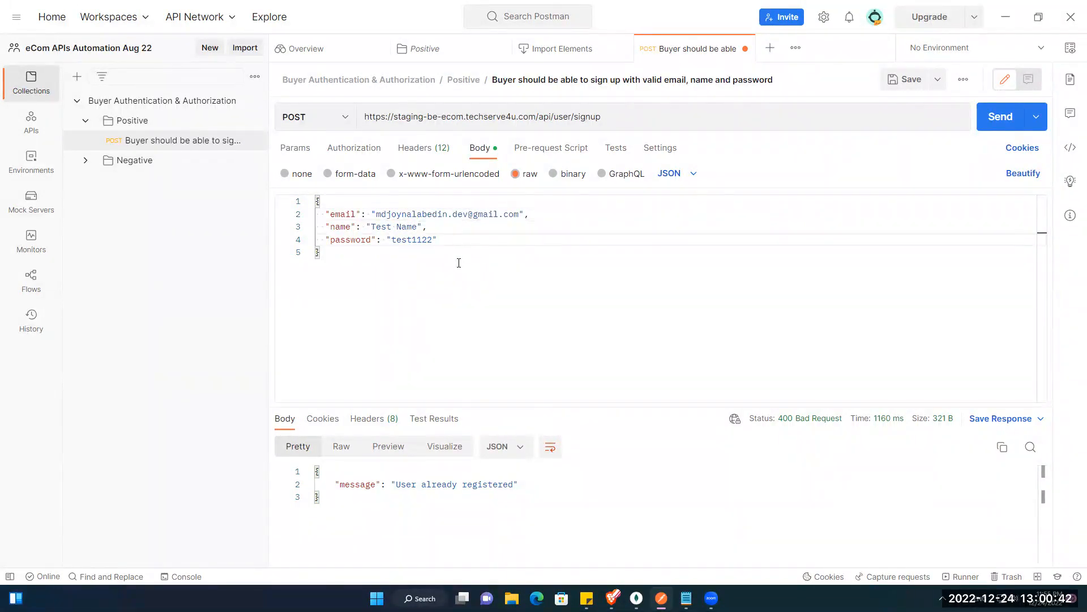
click(993, 118)
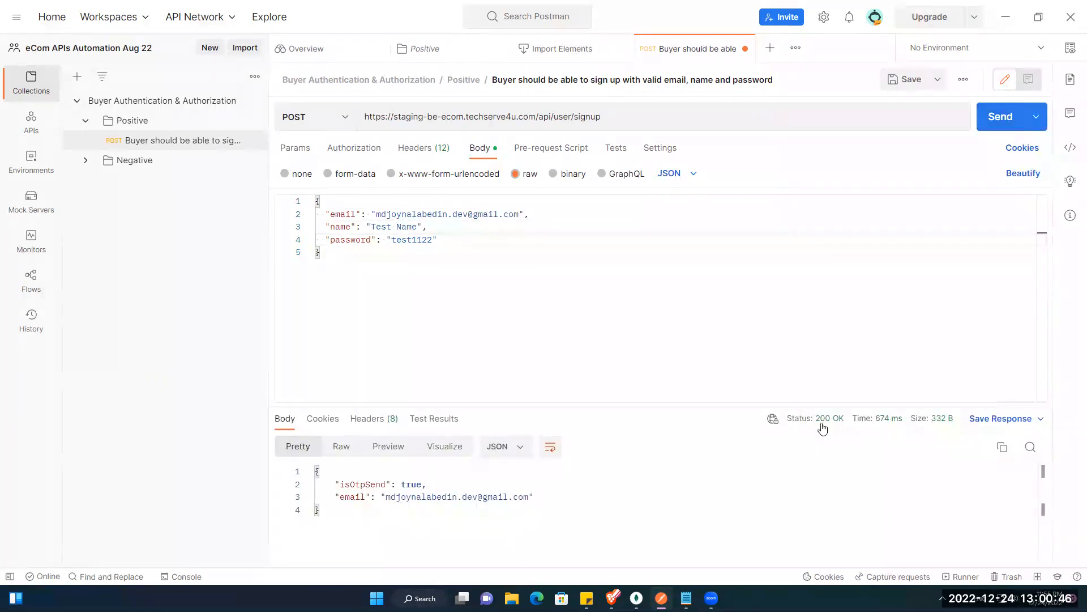
mouse_move(822, 429)
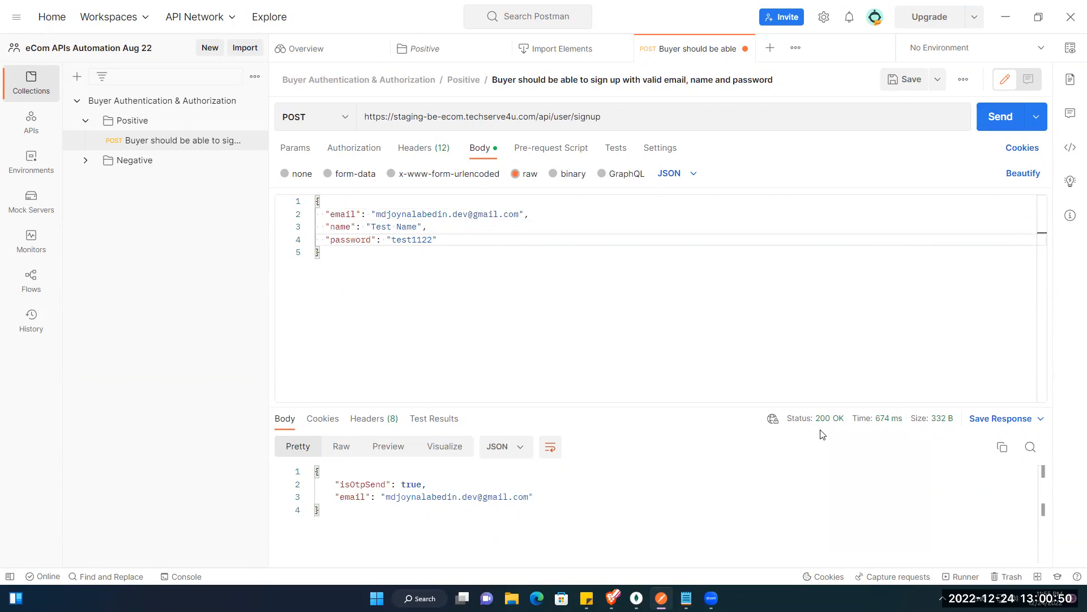
mouse_move(879, 429)
drag(340, 484, 449, 482)
click(368, 486)
key(ctrl+shift+Right)
key(ctrl+shift+Right)
key(ctrl+shift+Right)
key(ctrl+shift+Right)
key(ctrl+shift+Right)
key(ctrl+shift+Right)
key(ctrl+shift+Right)
key(ctrl+shift+Right)
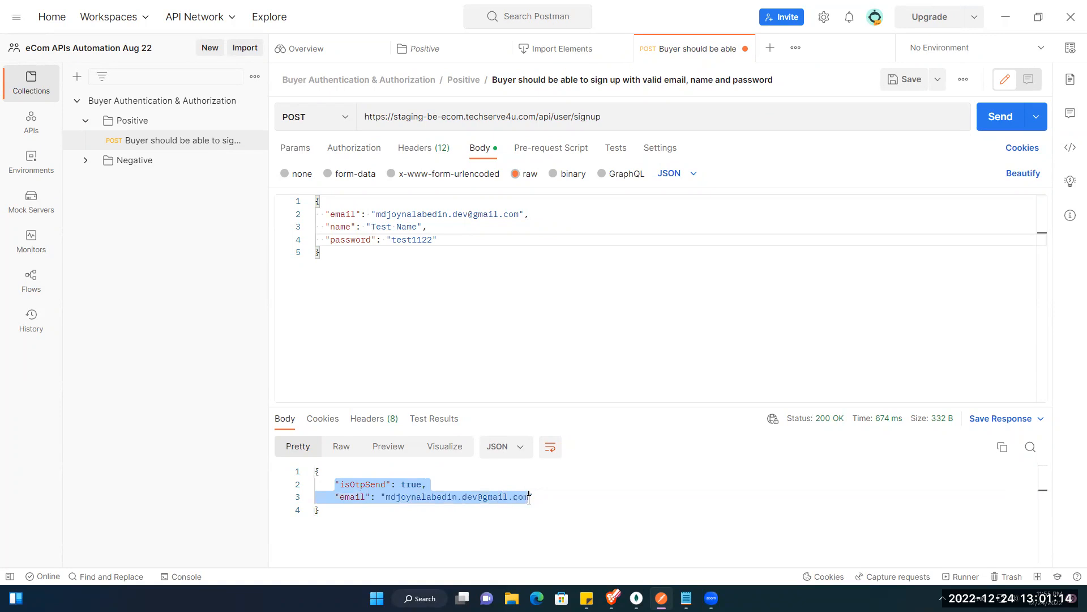
click(400, 486)
click(361, 497)
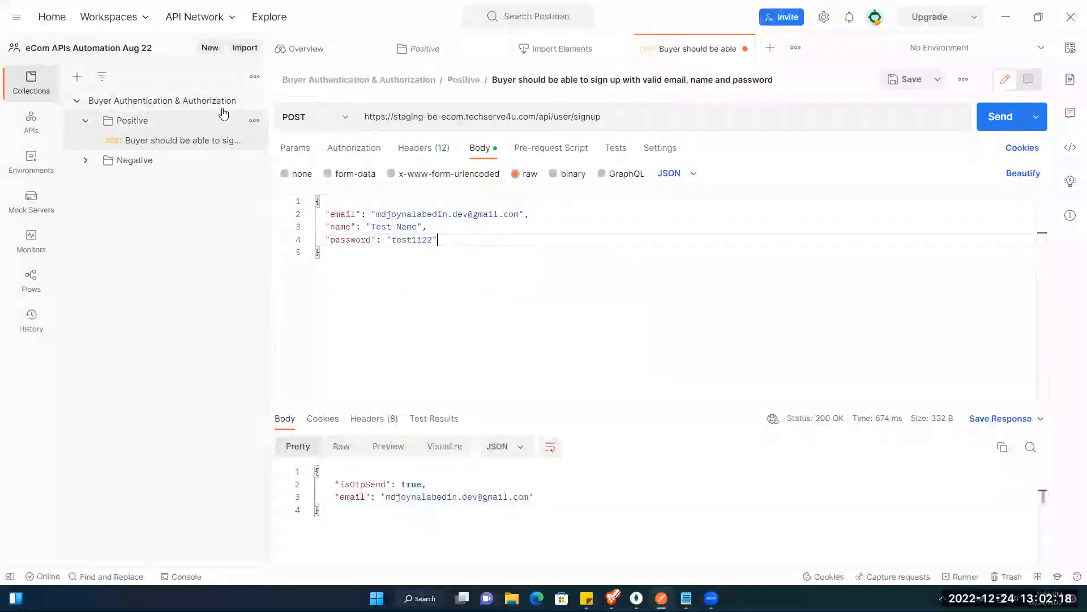
Step: Look through the Positive and Negative folders, then show the signup request's action list
click(215, 145)
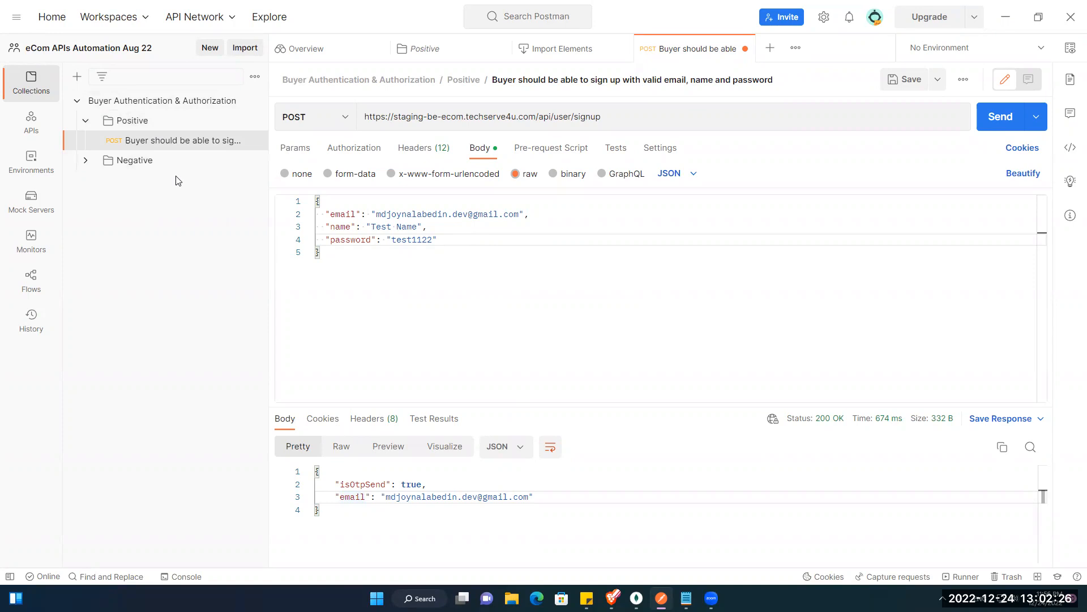
click(86, 124)
click(85, 124)
click(95, 143)
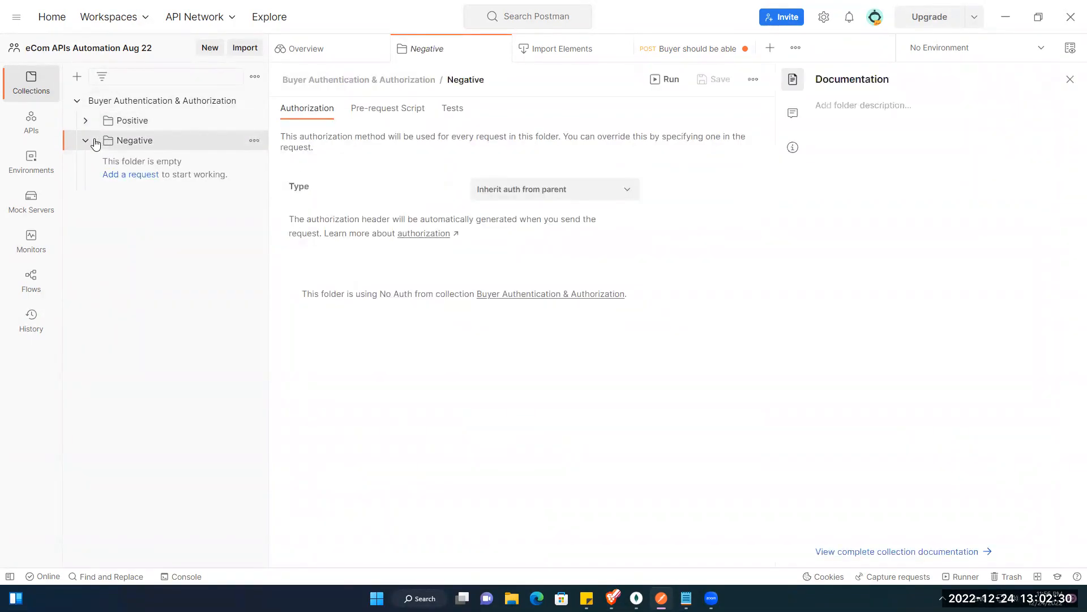
click(86, 141)
click(86, 121)
click(147, 142)
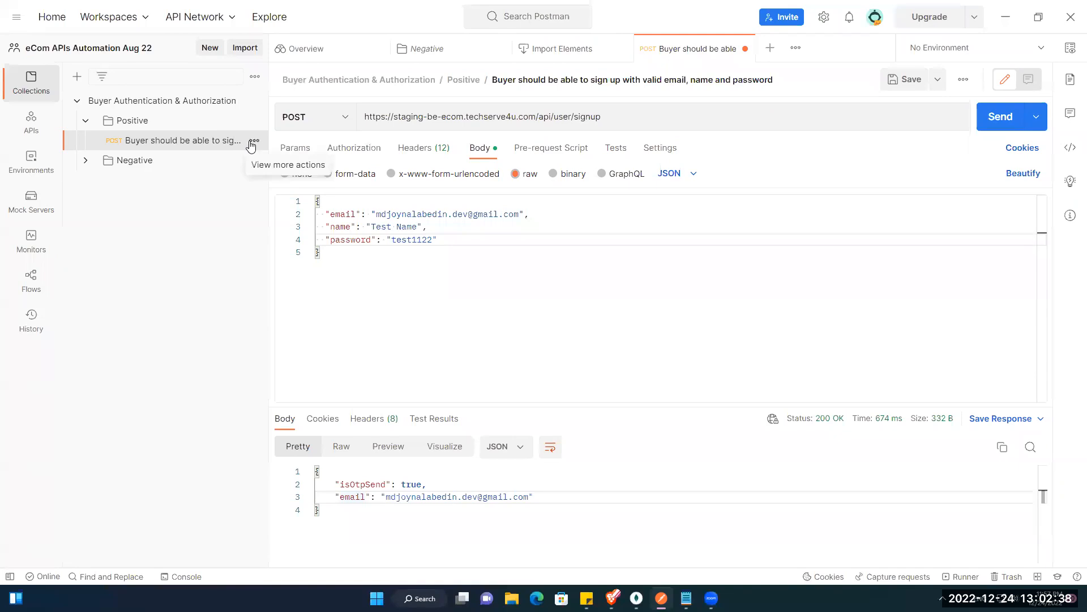
click(252, 141)
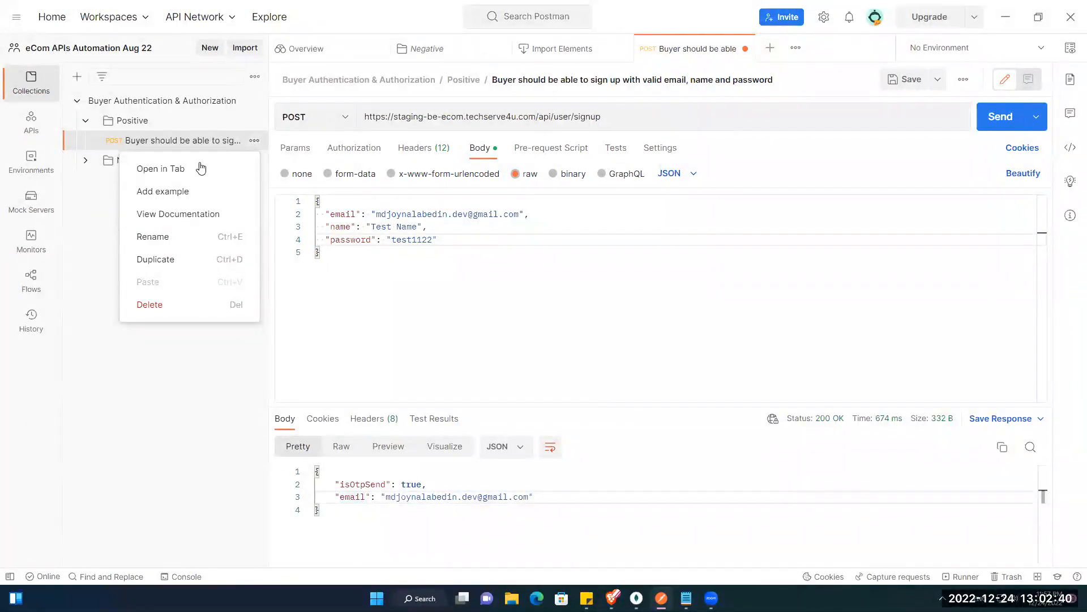
Step: View the collection documentation and start editing the signup request's empty description
click(200, 214)
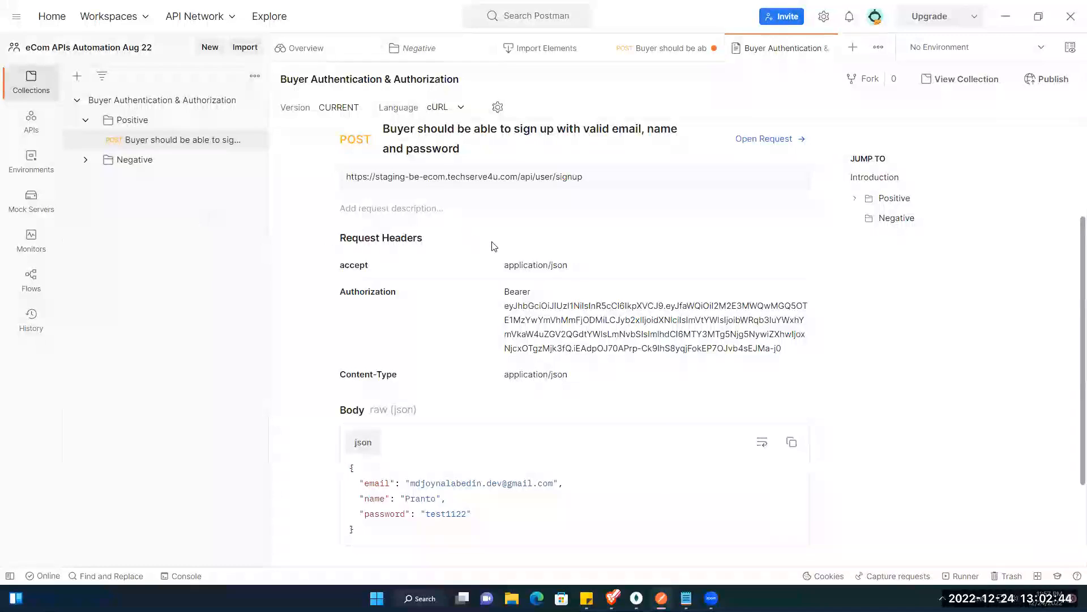
scroll(494, 262, up, 3)
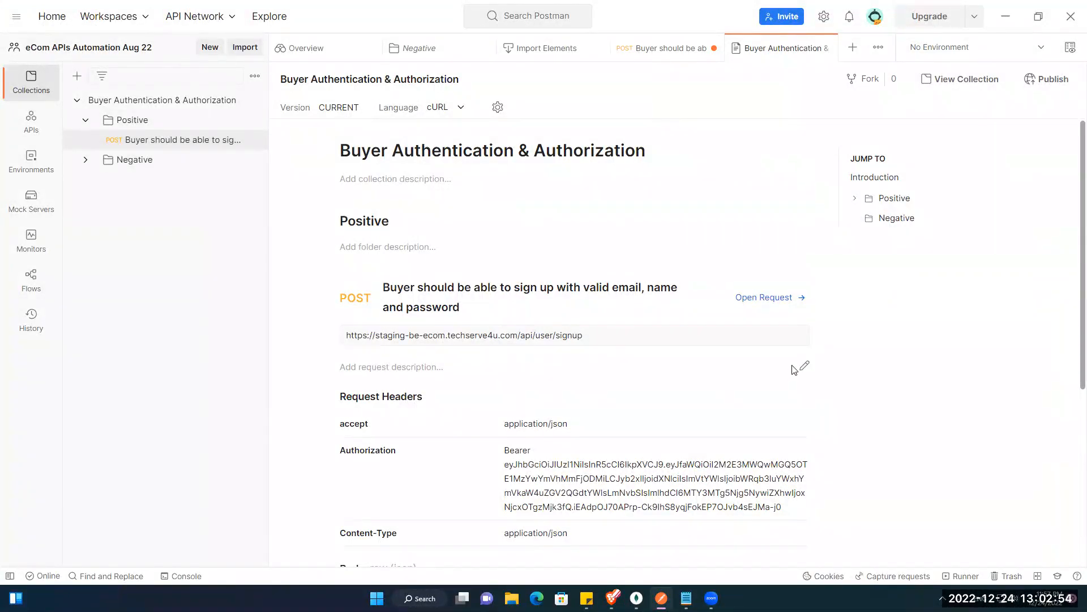
click(803, 367)
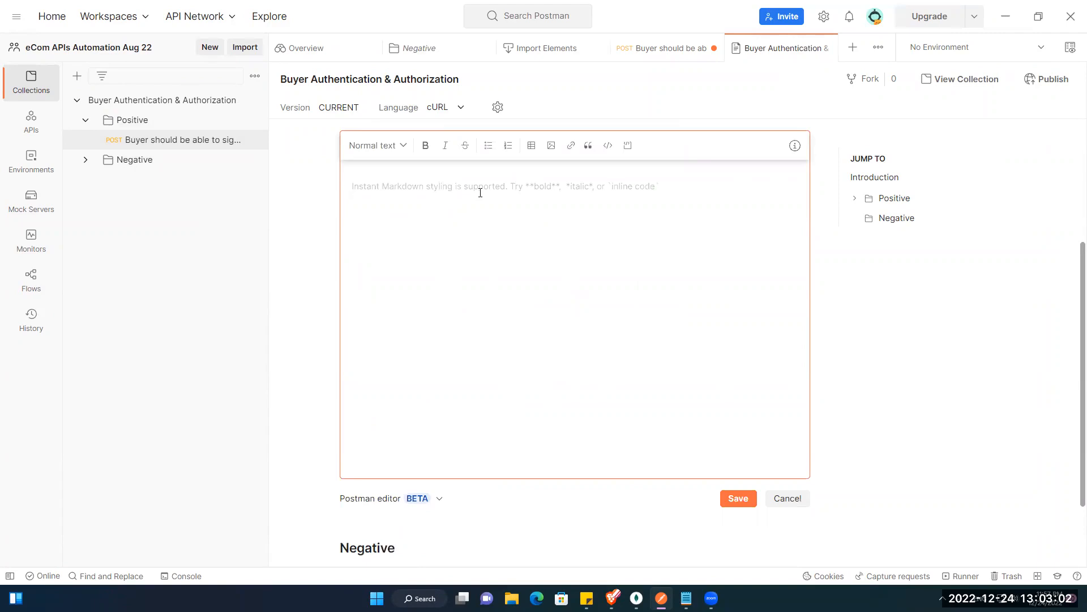
Step: Type the Objective: line with a User Story Ref line above it in the description
text(Ob)
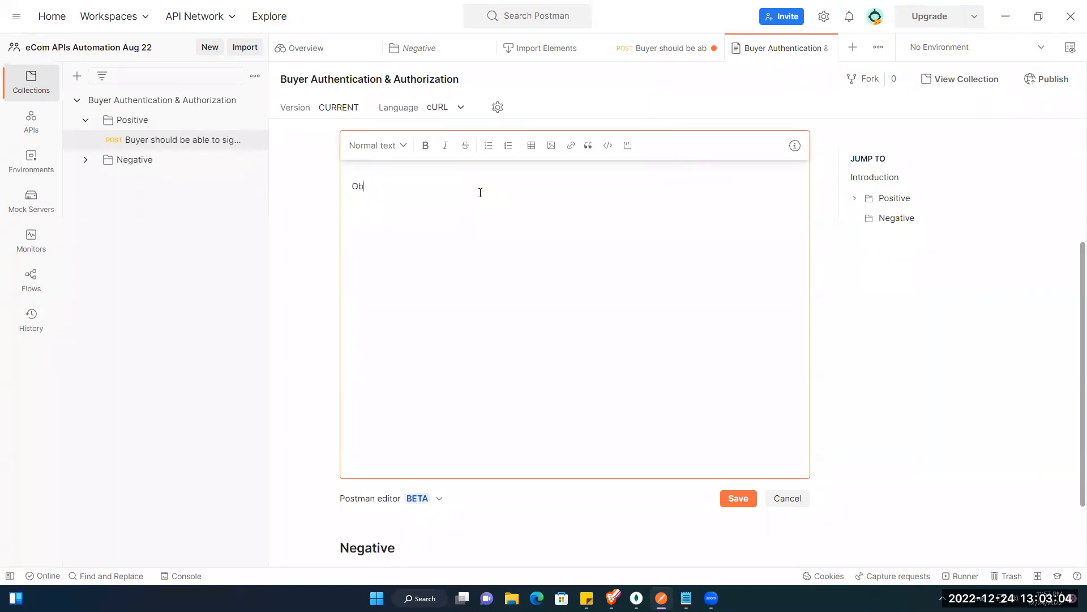
text(jective:)
key(Up)
key(Return)
key(Up)
text(User Story Ref:)
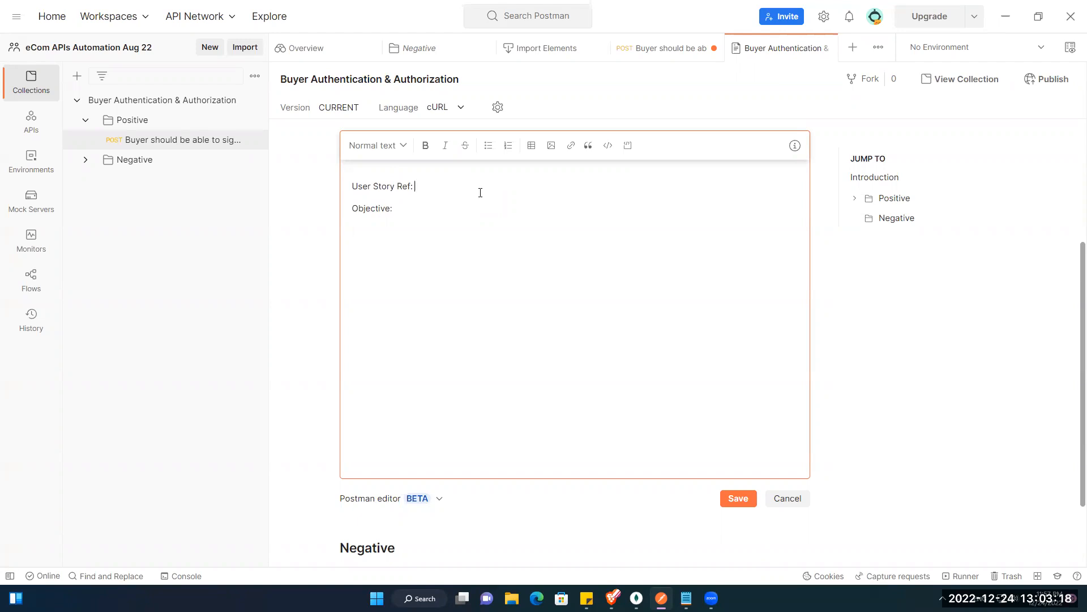
key(Down)
text(n)
key(BackSpace)
key(BackSpace)
Step: Add Expected Result:, Actual Result:, Test Data:, Test Status:, Reviewed By: and Executed By lines
text(Expected resu)
key(BackSpace)
key(BackSpace)
key(BackSpace)
key(BackSpace)
key(BackSpace)
text(Result: Actual Result:)
key(Return)
text(Te)
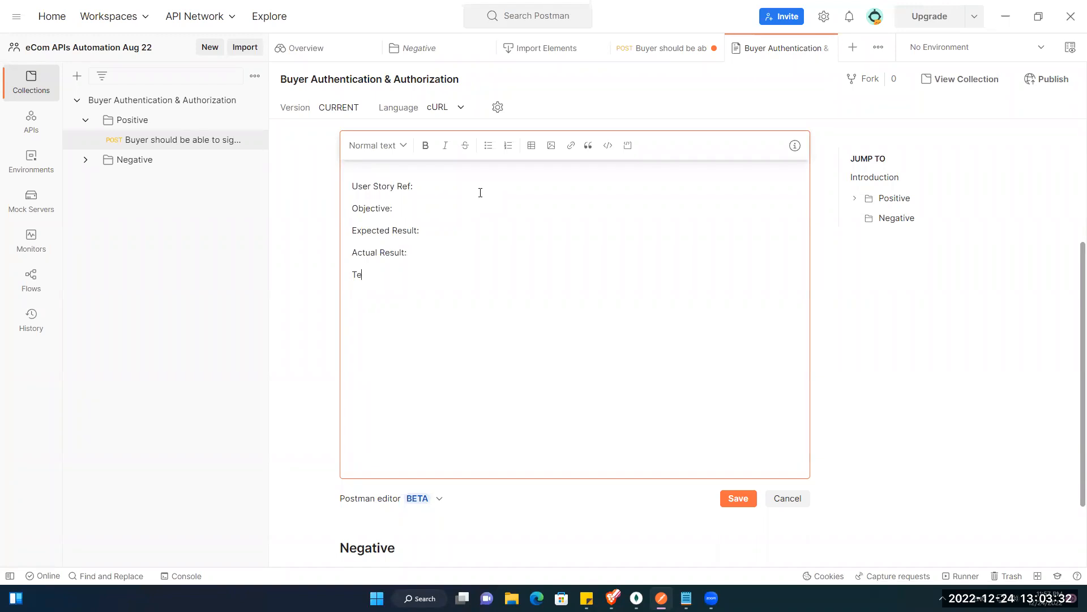
text(st Data:)
key(Return)
text(Test Status:)
key(Return)
text(Reviewed By:)
key(Return)
text(Exec)
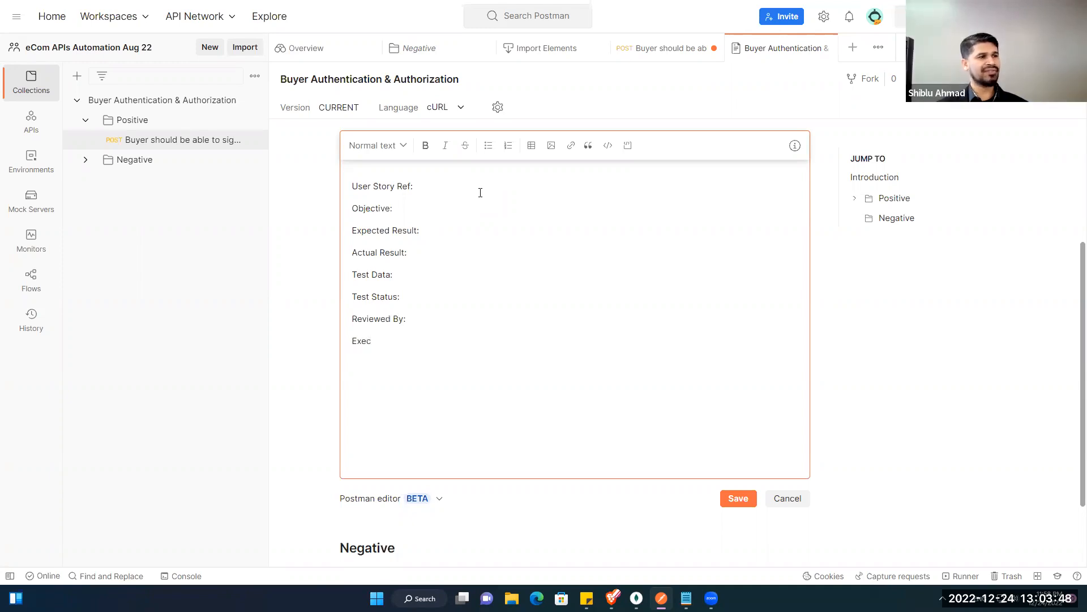
text(u)
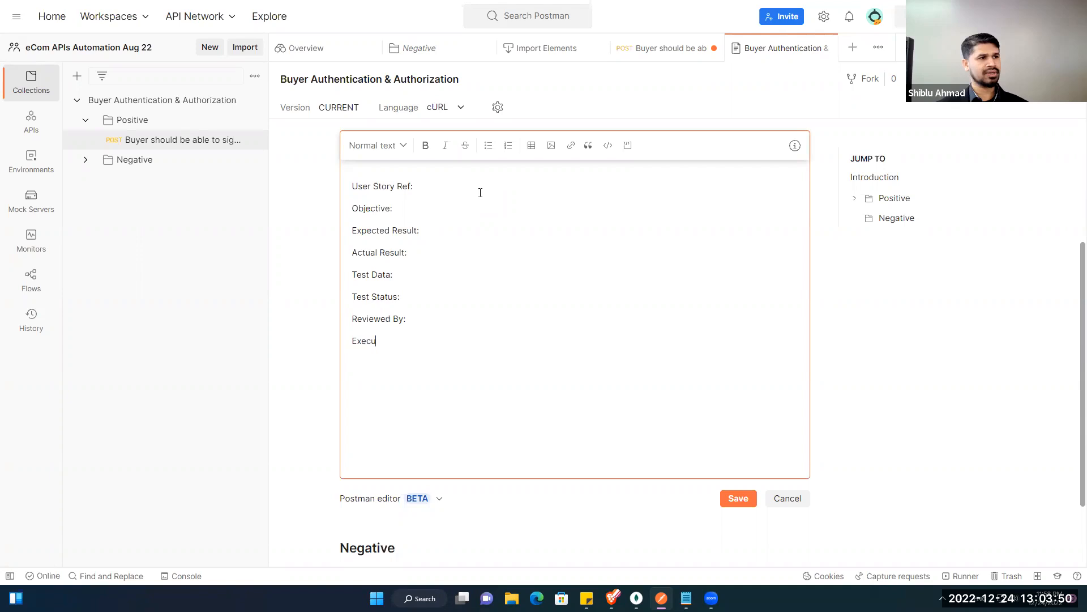
text(ted By)
key(shift+Left)
key(shift+Left)
key(shift+Left)
key(shift+Left)
key(shift+Left)
key(shift+Left)
key(shift+Left)
key(shift+Left)
key(shift+Left)
key(shift+Left)
key(shift+Left)
key(shift+Left)
key(shift+Left)
key(shift+Left)
key(shift+Left)
key(shift+Left)
key(shift+Left)
key(shift+Left)
key(shift+Left)
key(shift+Left)
key(ctrl+c)
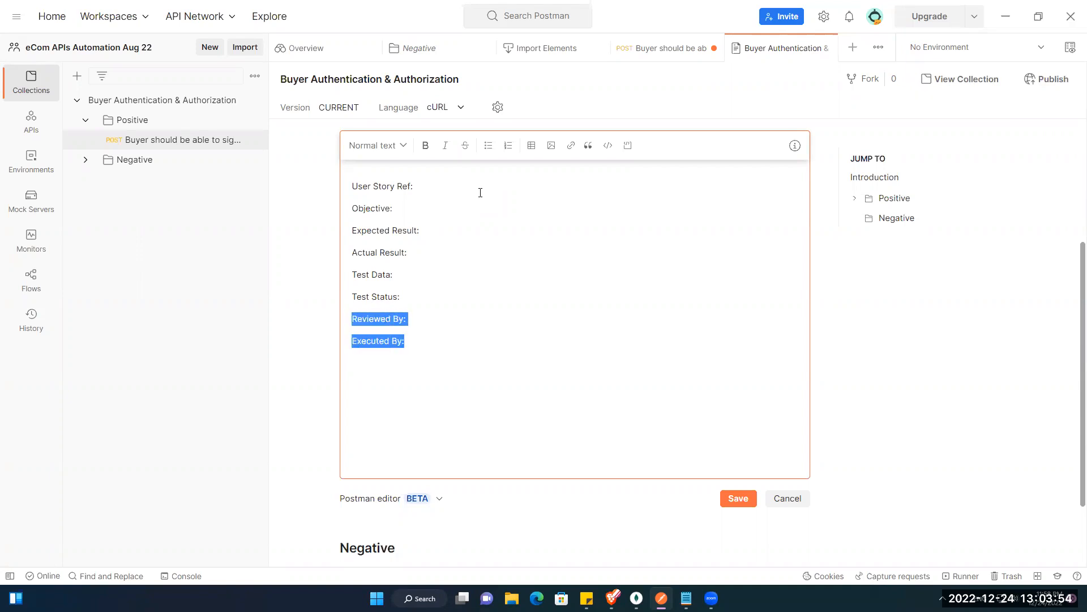
Step: Move the Reviewed By and Executed By lines up under User Story Ref, above Objective
key(BackSpace)
key(Up)
key(Left)
key(Left)
key(Left)
key(Left)
key(Left)
key(Left)
key(Left)
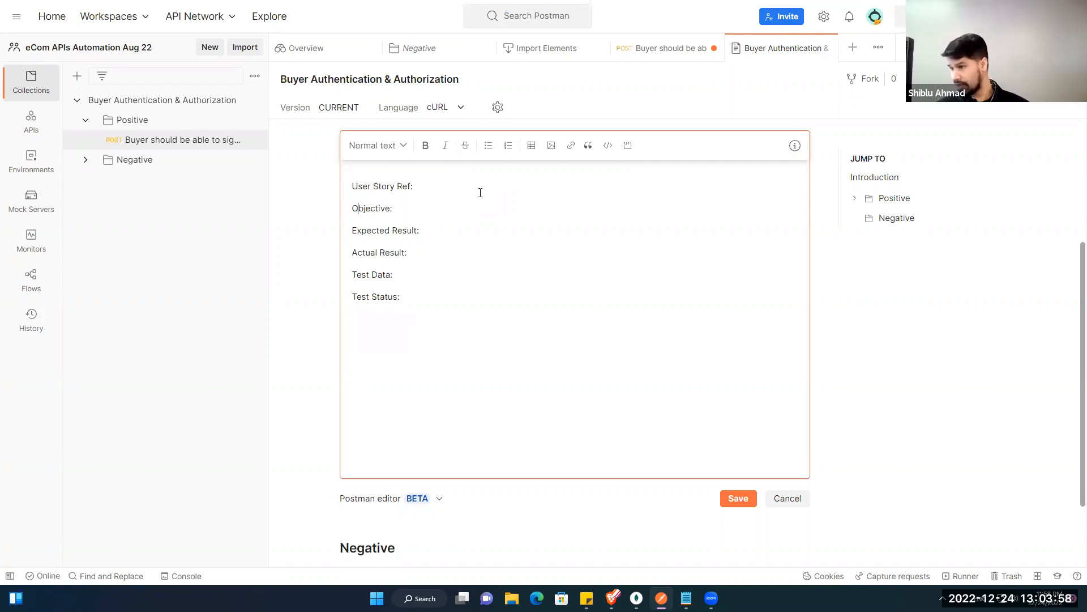
key(Return)
key(ctrl+v)
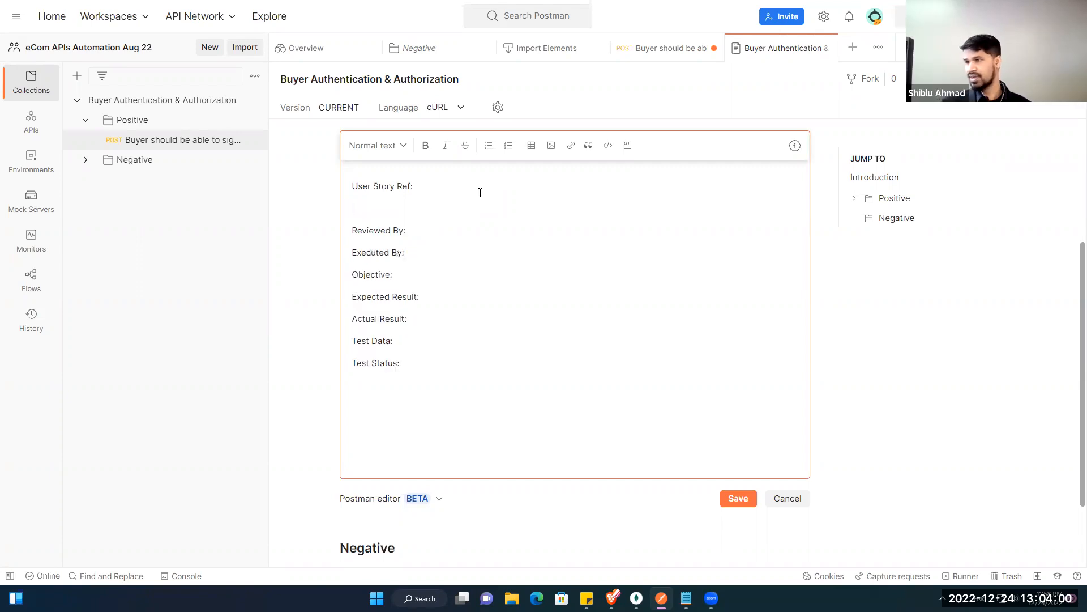
key(Home)
key(BackSpace)
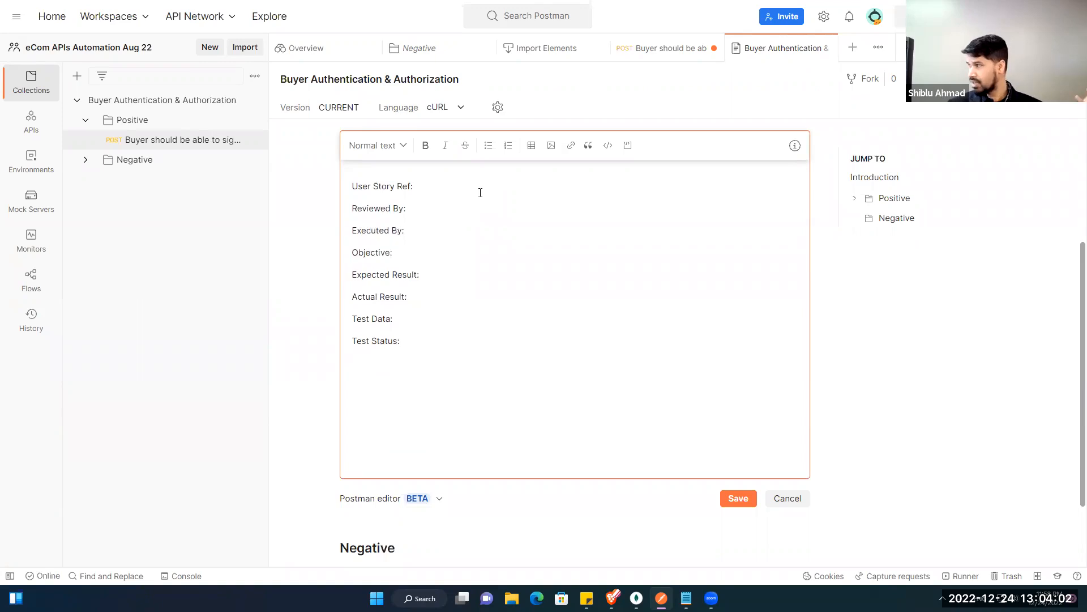
key(Down)
key(Down)
key(Down)
key(Down)
key(Down)
key(Down)
key(Down)
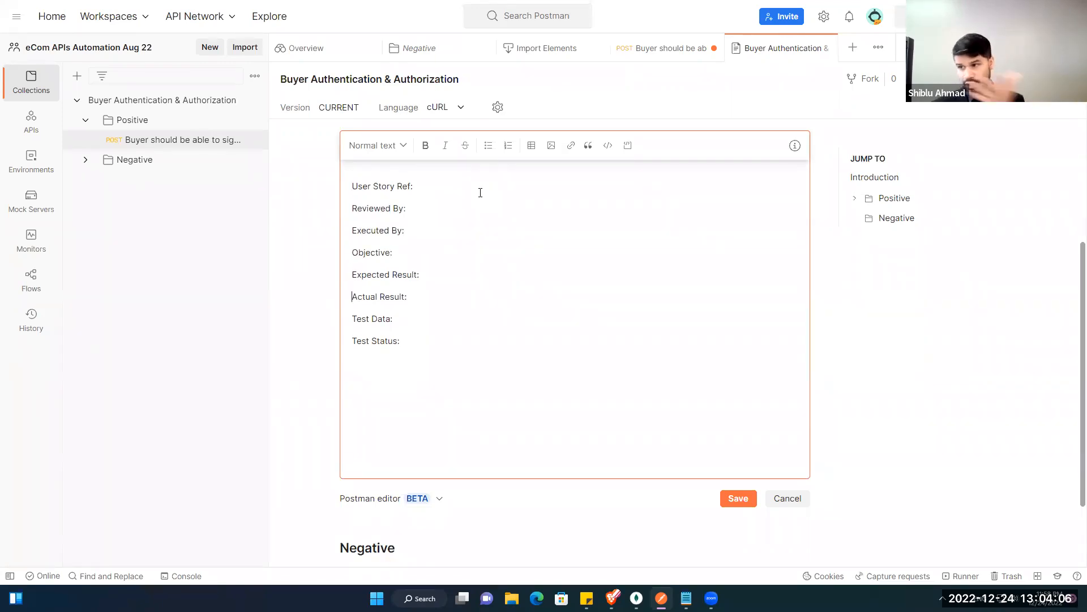
Step: Add an Environment: line after Executed By and save the description
key(Up)
key(Up)
key(Return)
key(Up)
text(Environment:)
key(Up)
key(Down)
key(Down)
key(Down)
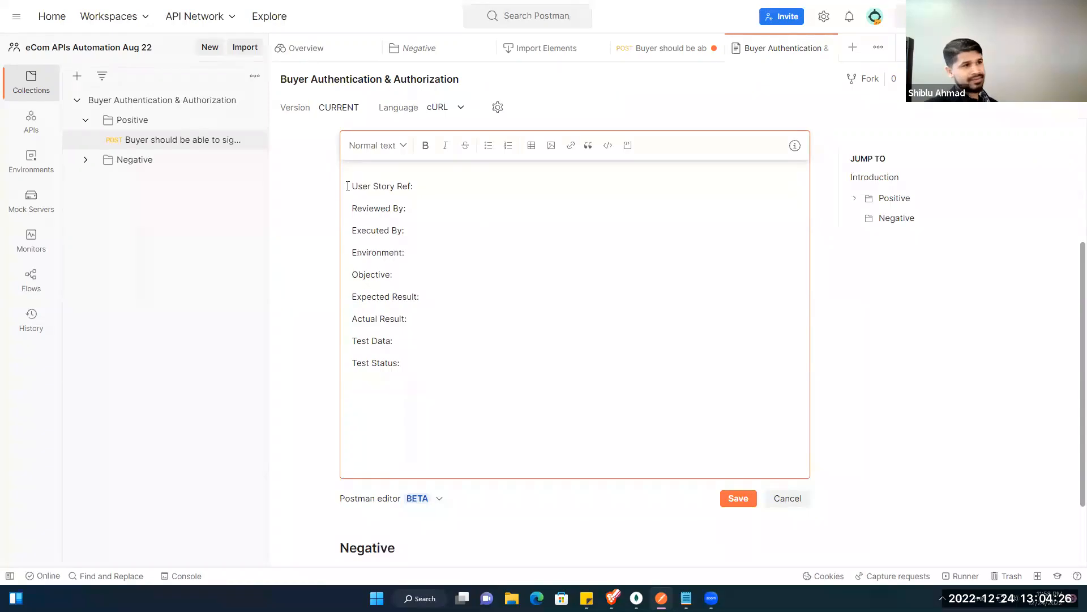
drag(348, 186, 424, 378)
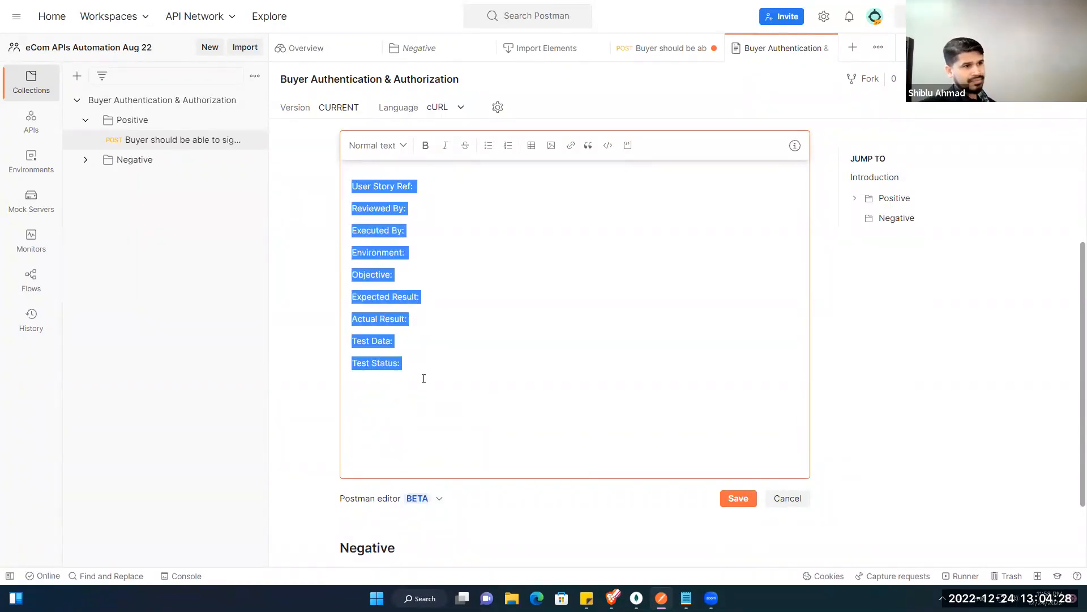
click(535, 380)
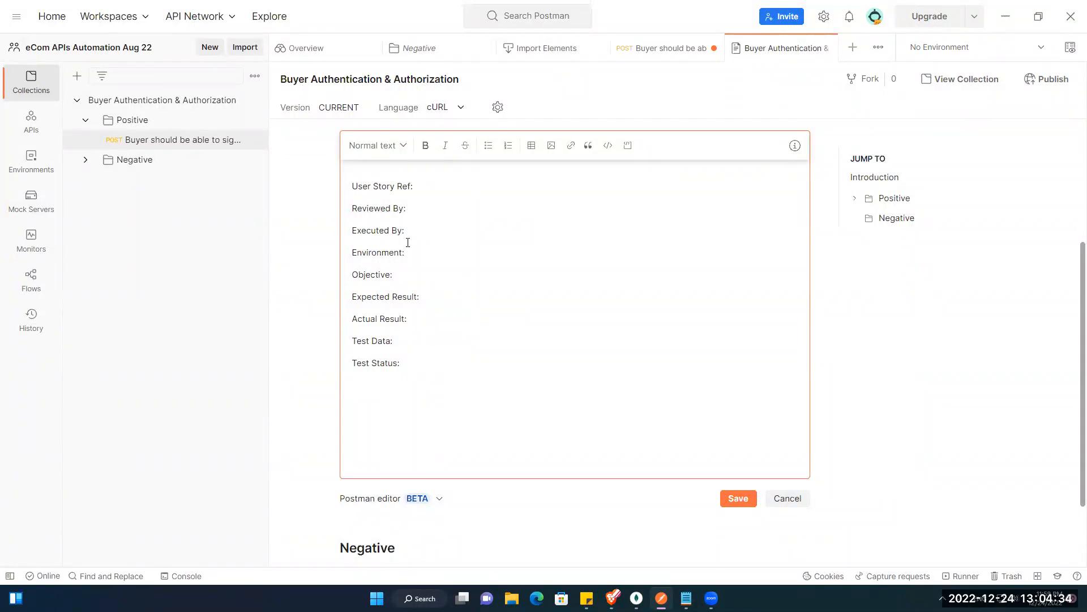
click(738, 498)
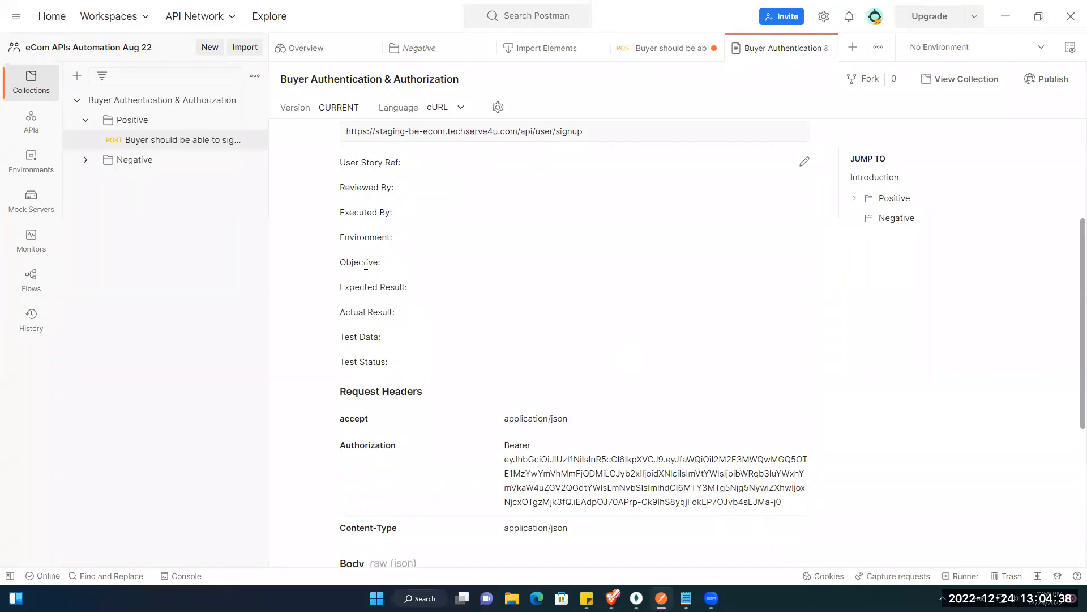
Step: Browse the signup request documentation and Negative folder, ending on the signup request's actions list
click(148, 140)
click(254, 140)
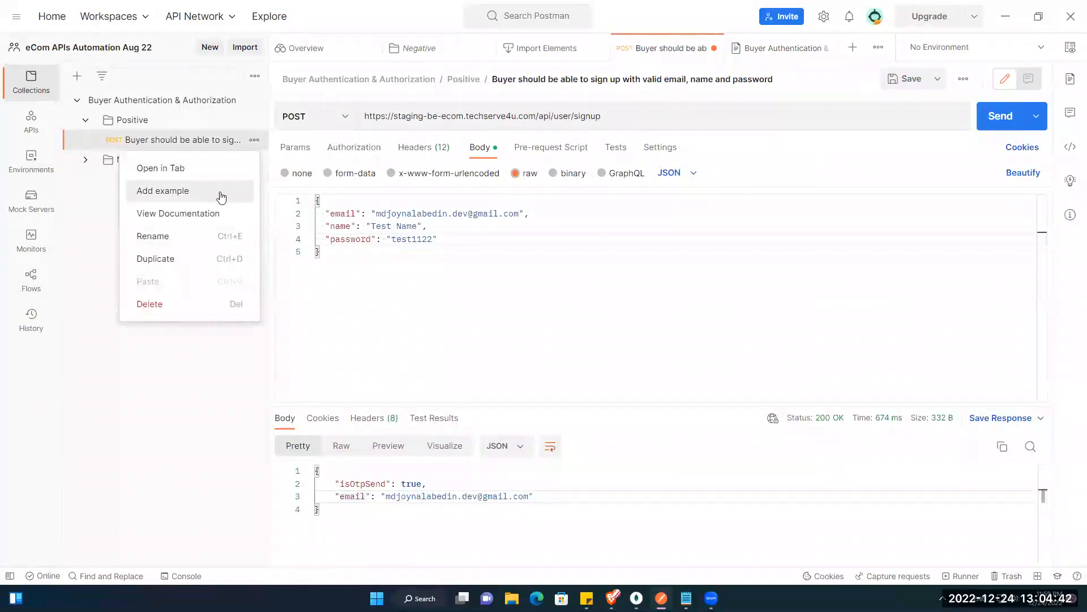
click(219, 211)
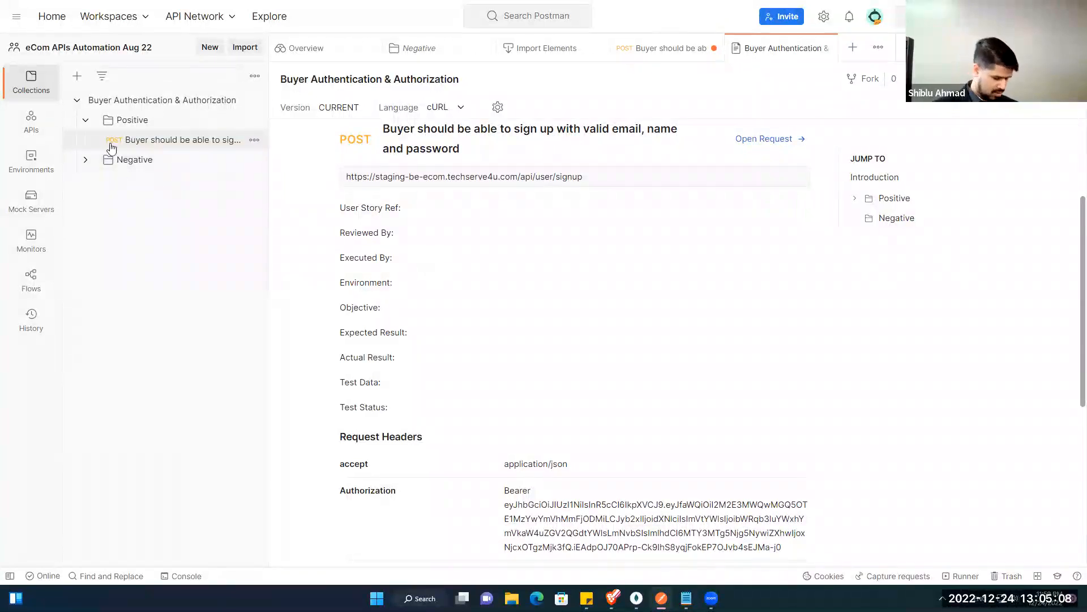
click(86, 160)
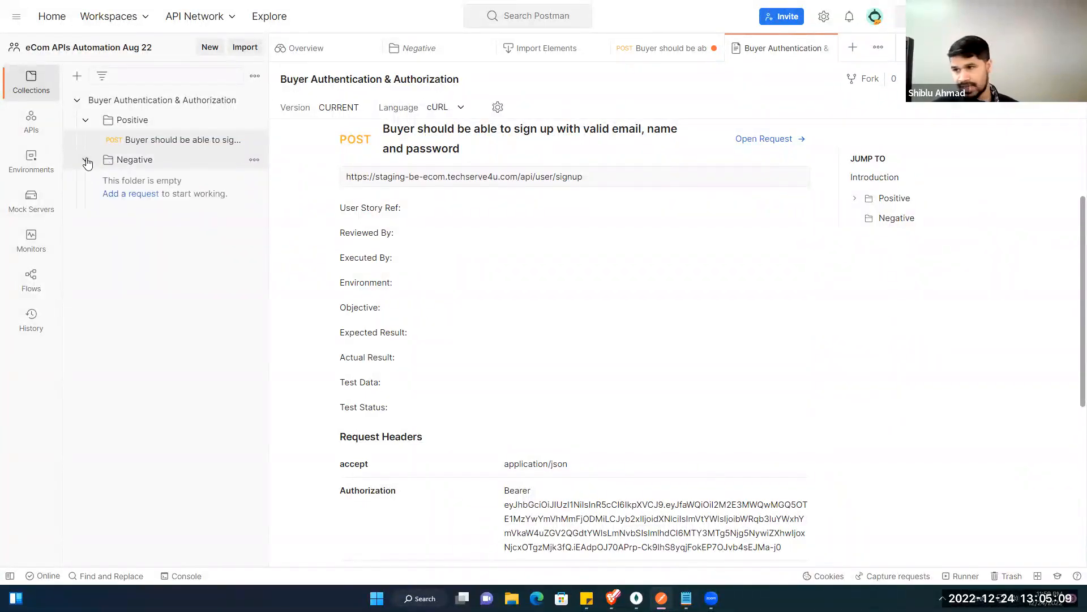
click(132, 165)
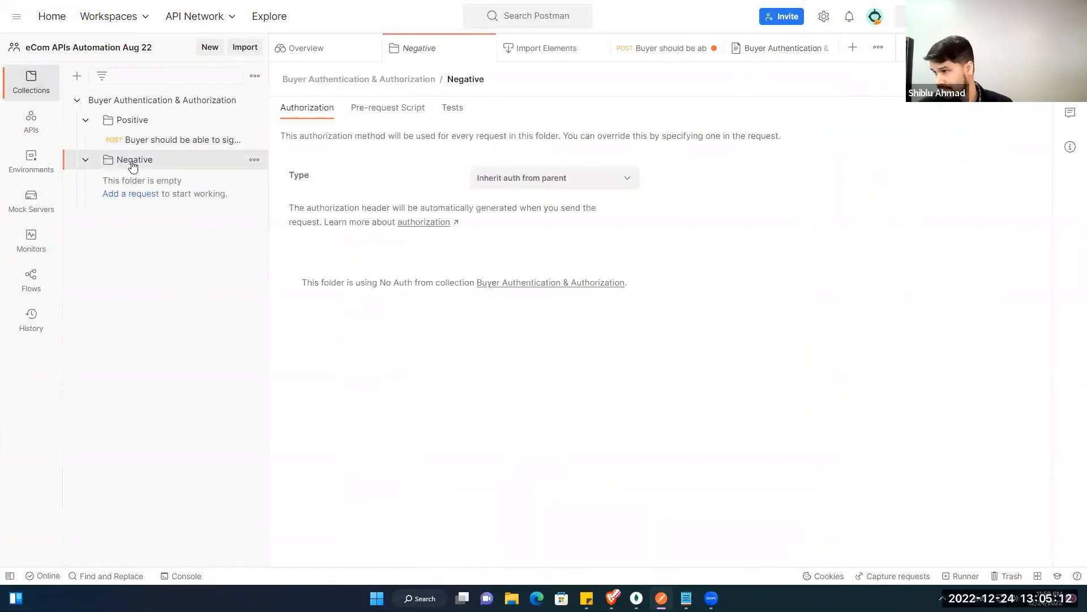
click(170, 141)
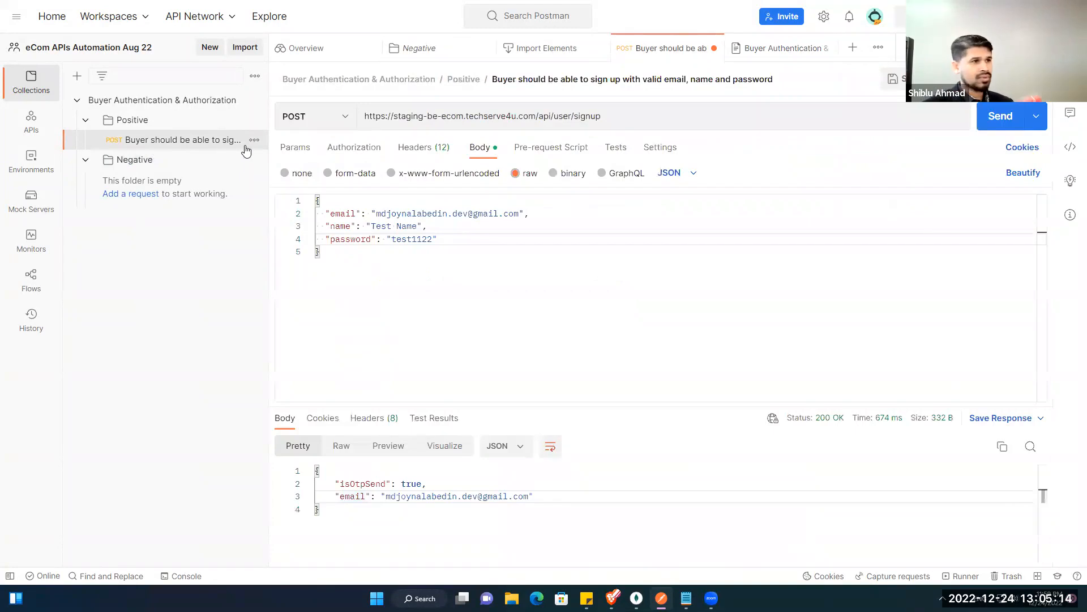
click(253, 141)
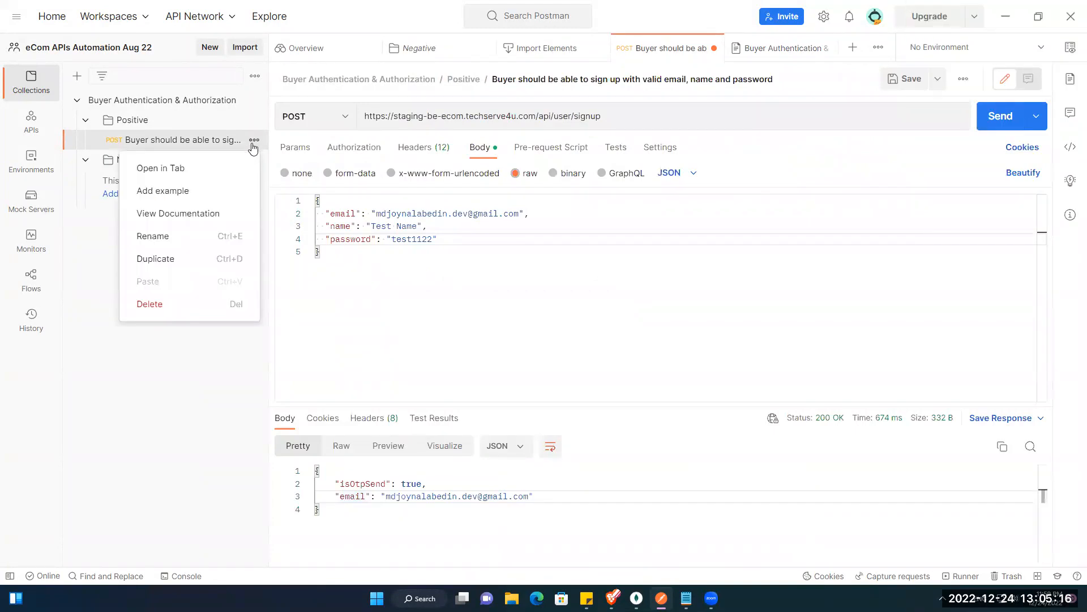
Step: Duplicate the signup request into the Negative folder and show its JSON body
click(193, 256)
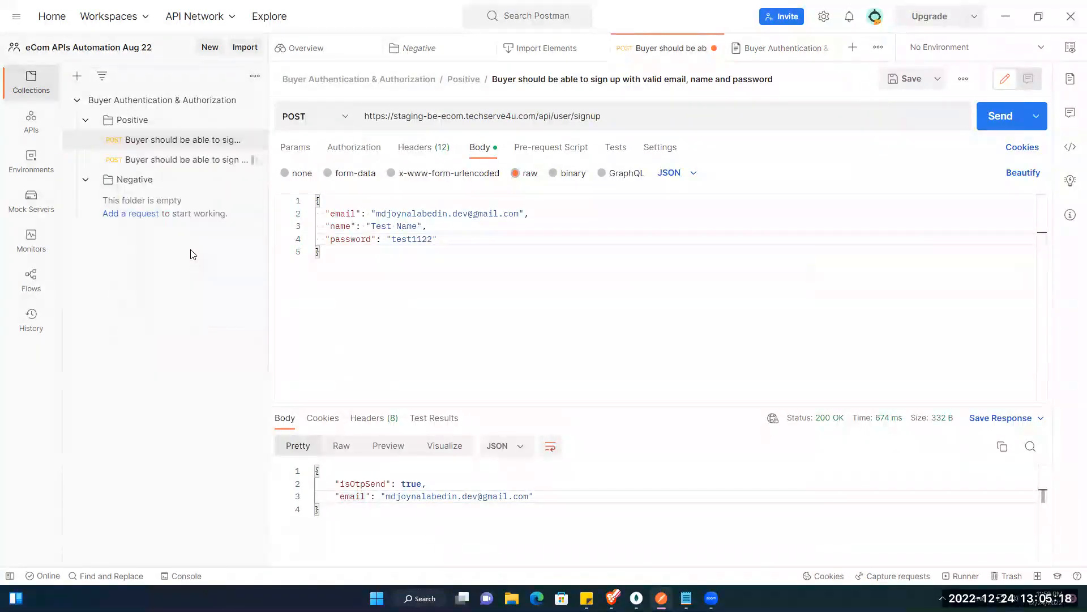
drag(191, 161, 129, 182)
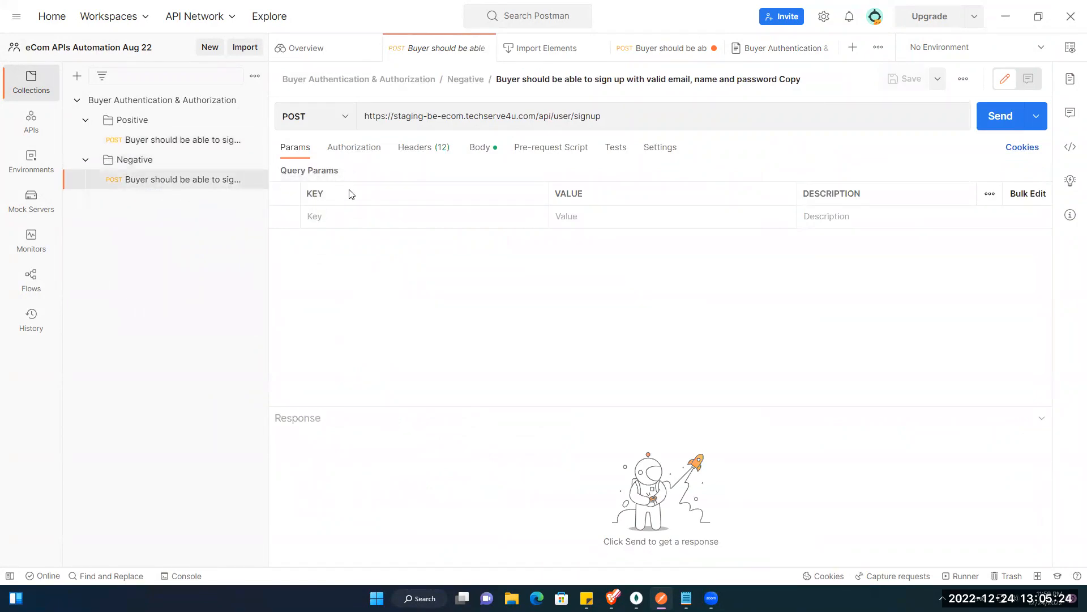
click(477, 152)
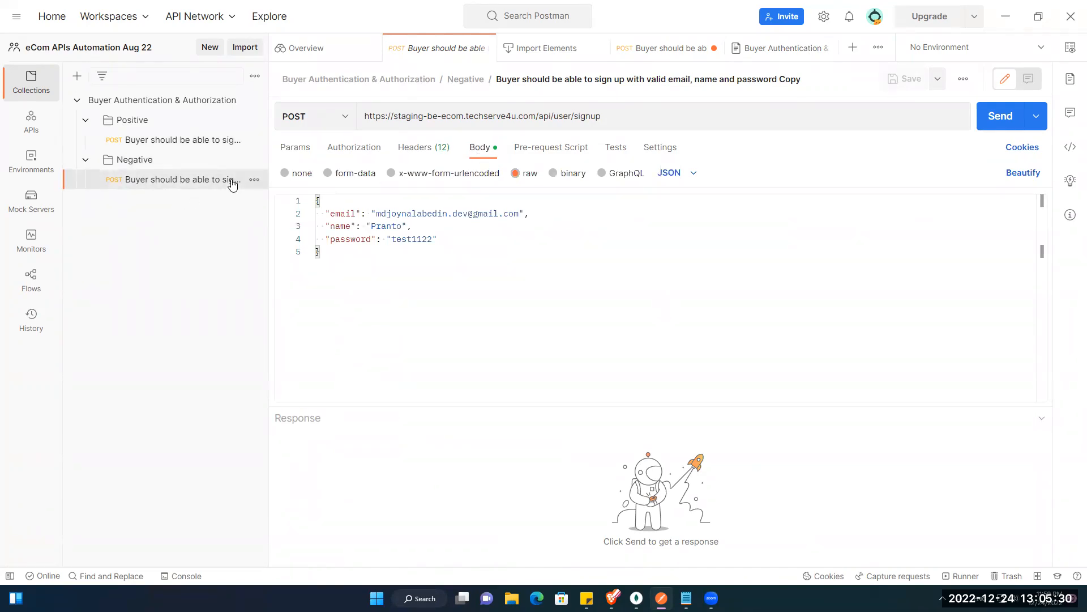
Step: Rename the copy to 'Buyer should note be able to sign up without email address'
click(253, 179)
click(193, 275)
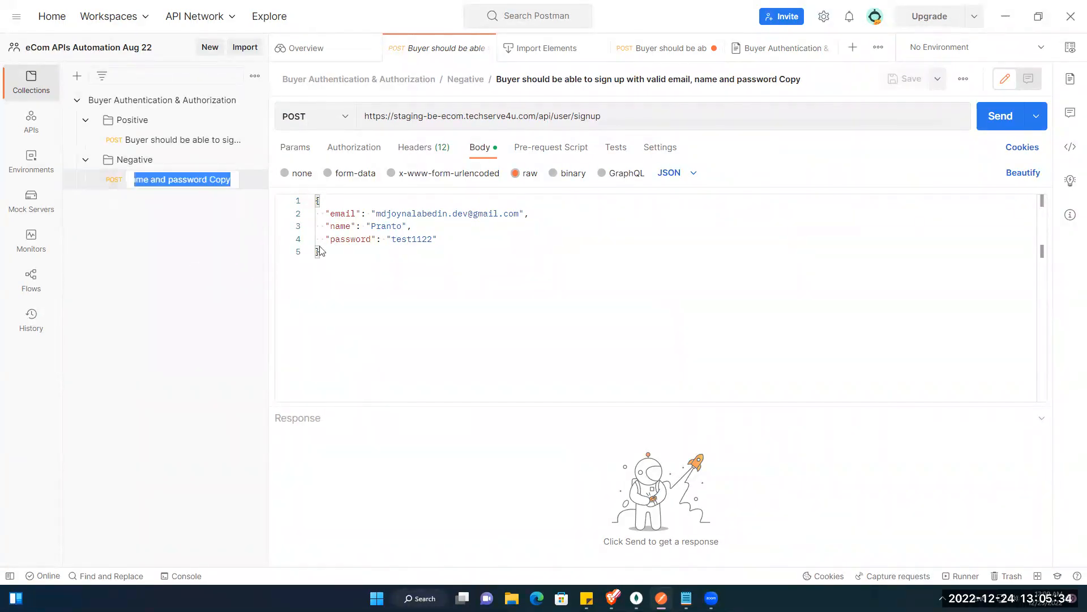
click(225, 183)
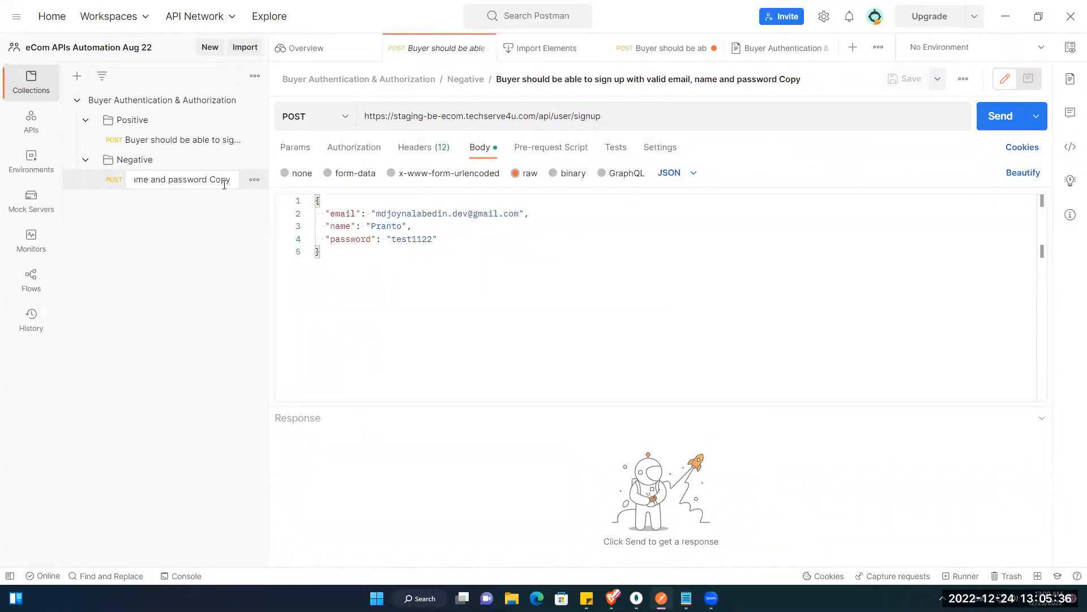
key(ctrl+shift+Left)
key(BackSpace)
key(ctrl+Left)
key(ctrl+Left)
key(ctrl+Left)
key(ctrl+Left)
key(ctrl+Left)
key(ctrl+Left)
key(ctrl+Left)
key(ctrl+Left)
key(ctrl+Left)
key(ctrl+Left)
key(ctrl+Left)
key(ctrl+Left)
key(ctrl+Left)
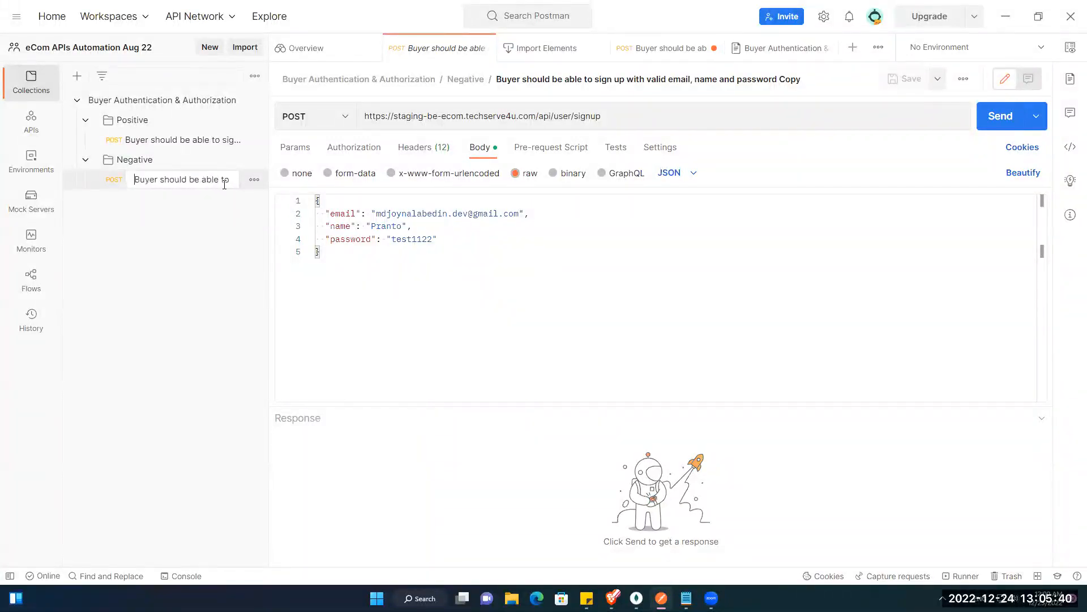
key(ctrl+Right)
key(ctrl+Right)
text(note)
key(ctrl+Right)
key(ctrl+Right)
key(ctrl+Right)
key(ctrl+Right)
key(ctrl+Right)
key(ctrl+Right)
key(ctrl+Right)
key(ctrl+shift+Right)
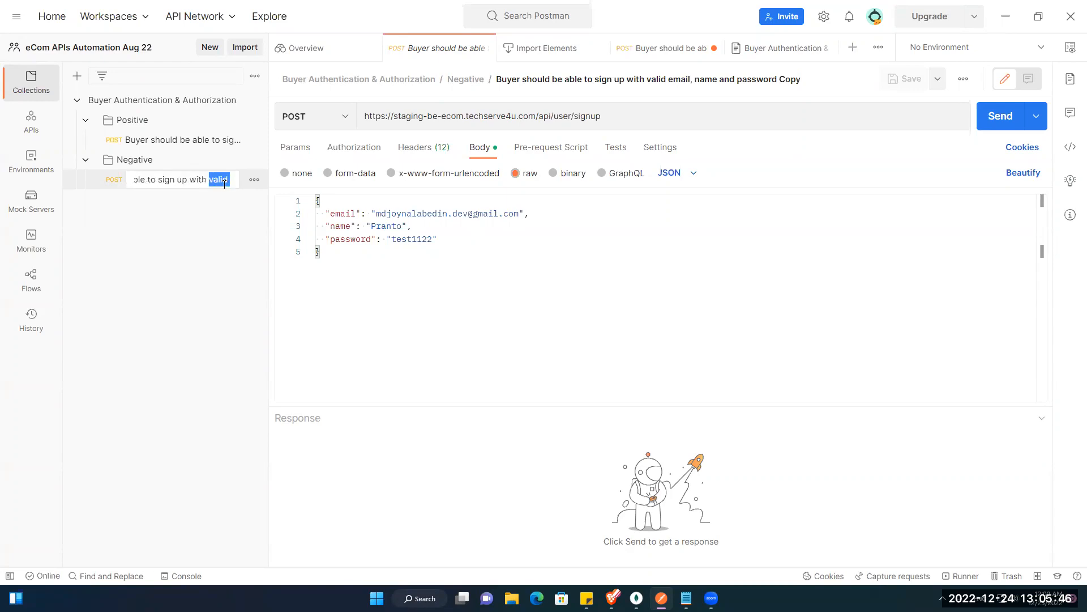
key(ctrl+shift+Right)
key(ctrl+shift+Right)
key(ctrl+shift+Right)
key(ctrl+shift+Right)
key(ctrl+shift+Right)
key(BackSpace)
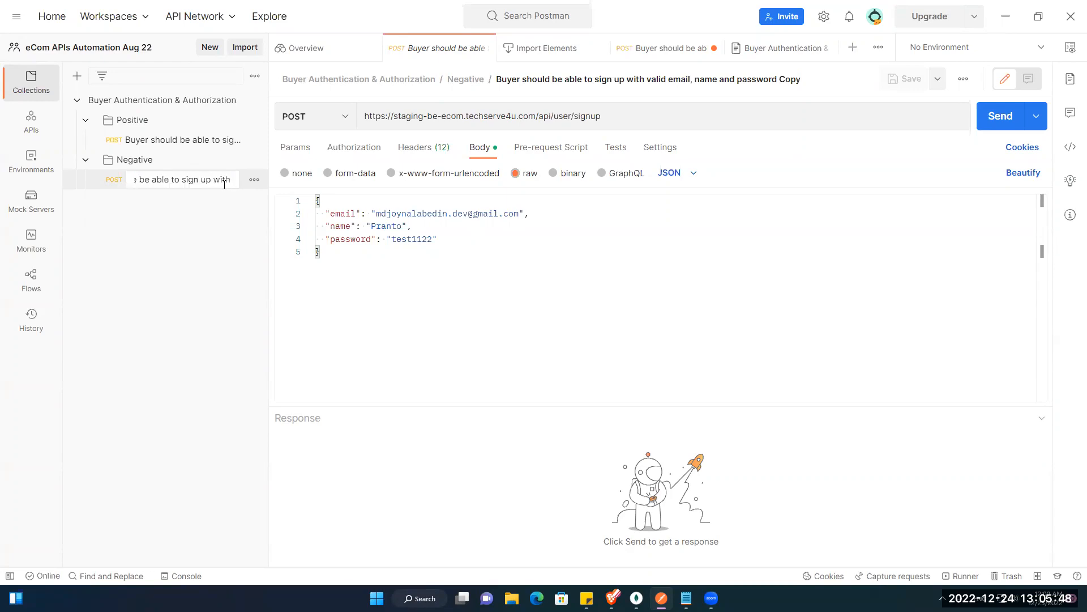
text(out em)
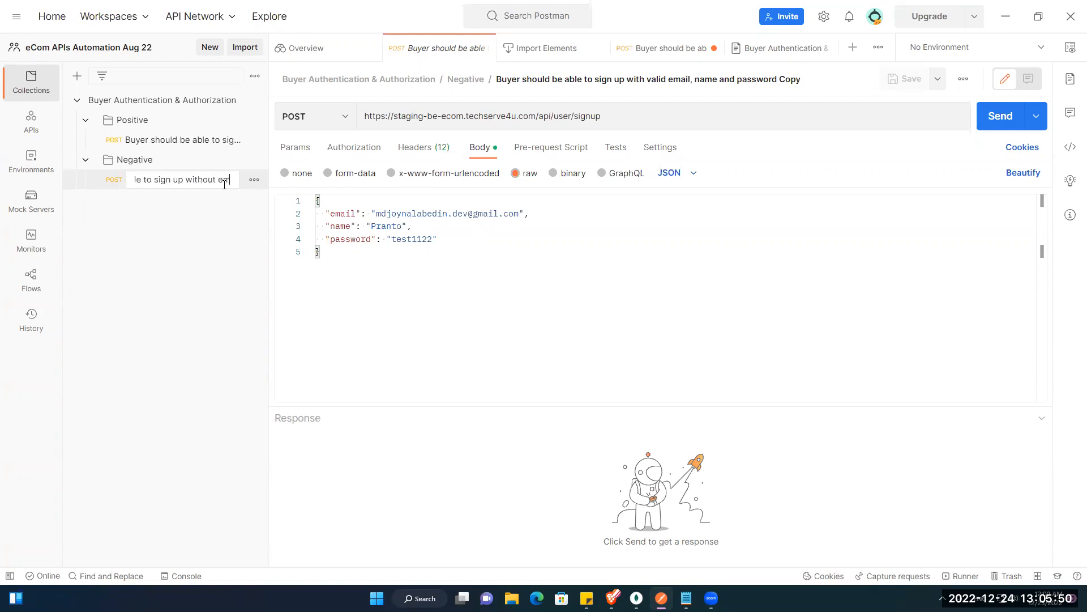
text(ail address)
key(Return)
Step: Prefix the copied request's name with '1_'
click(254, 180)
click(176, 277)
key(Home)
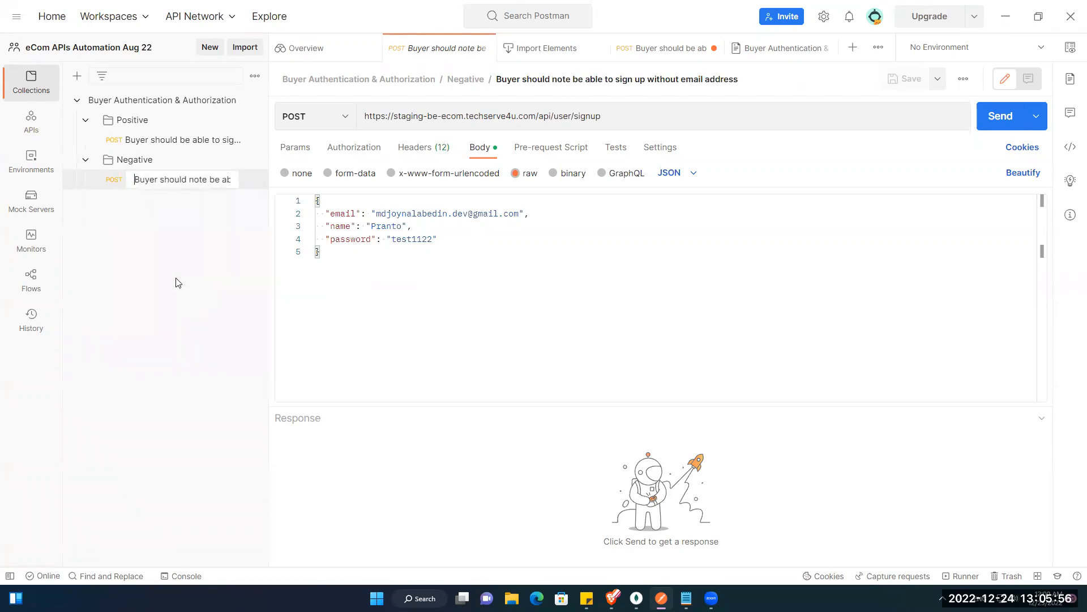
key(End)
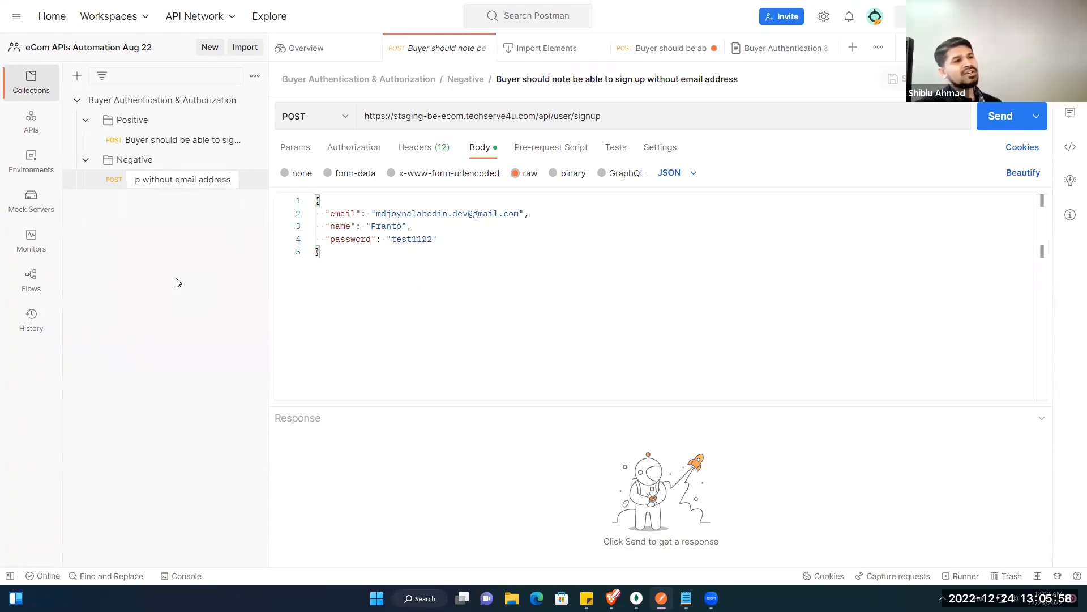
key(Left)
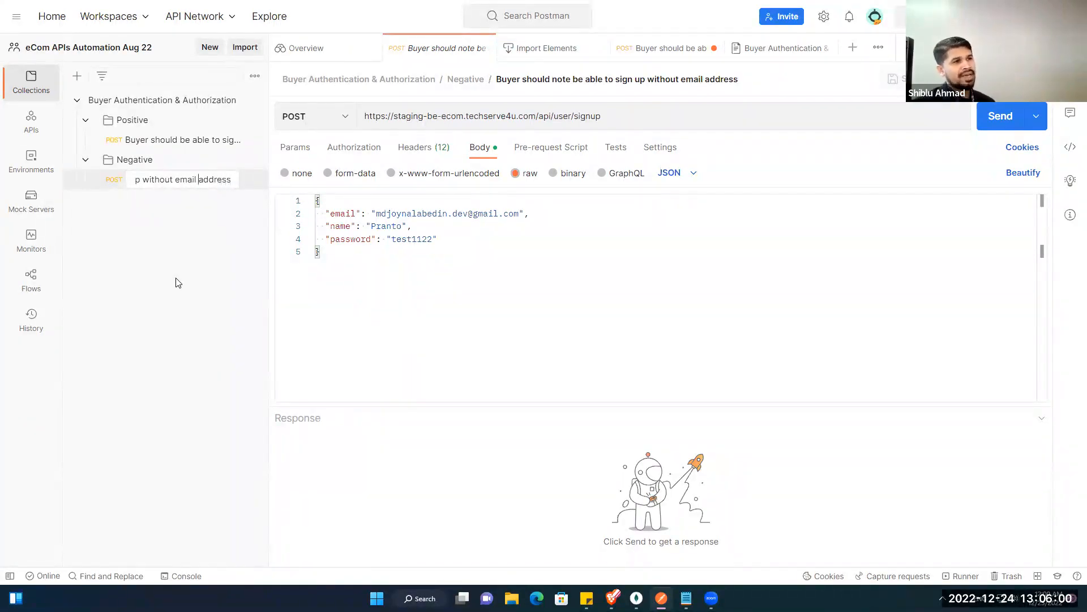
key(Home)
text(1_)
key(Return)
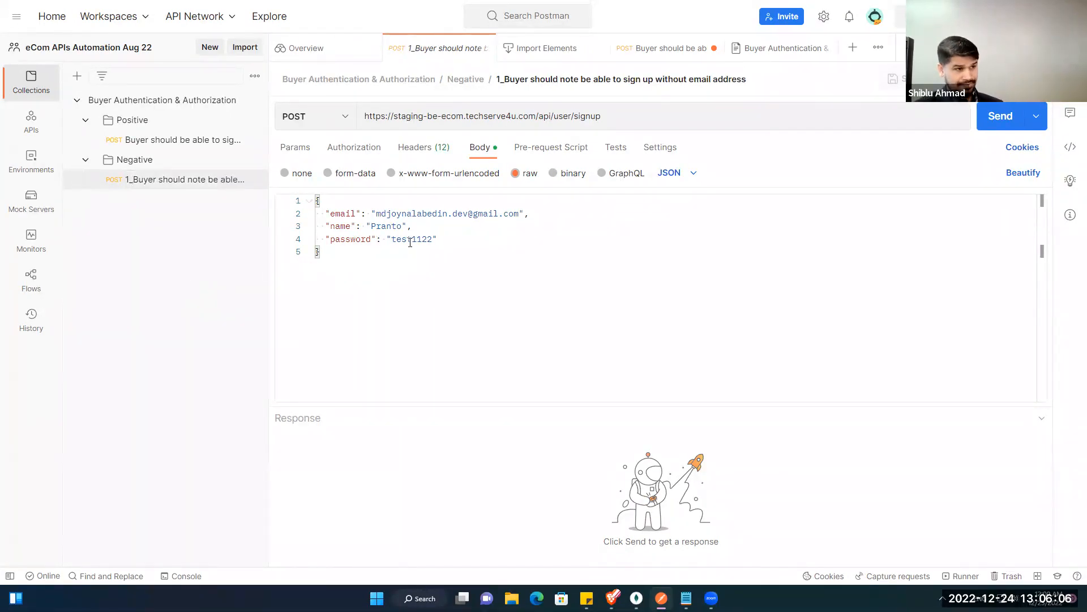
Step: Clear the email value in the negative copy's JSON body, then return to the positive signup request
drag(376, 213, 520, 218)
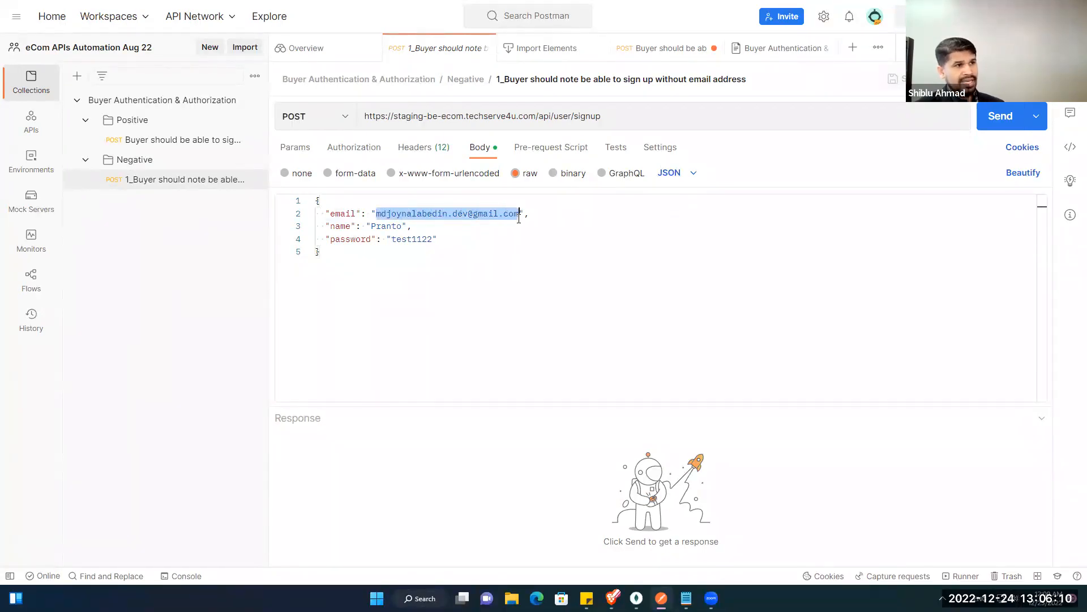
key(BackSpace)
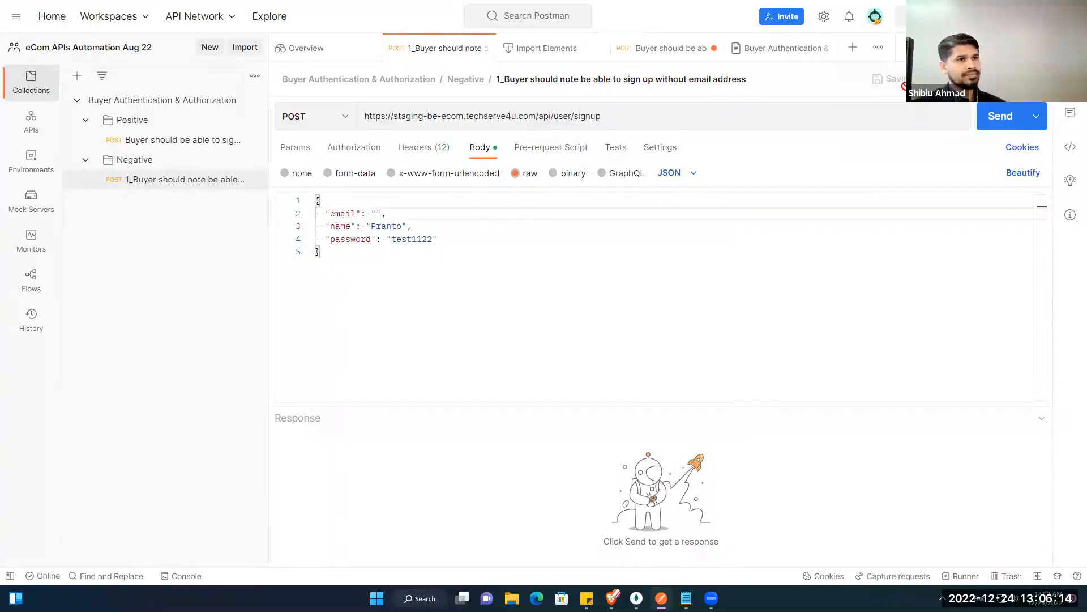
click(657, 50)
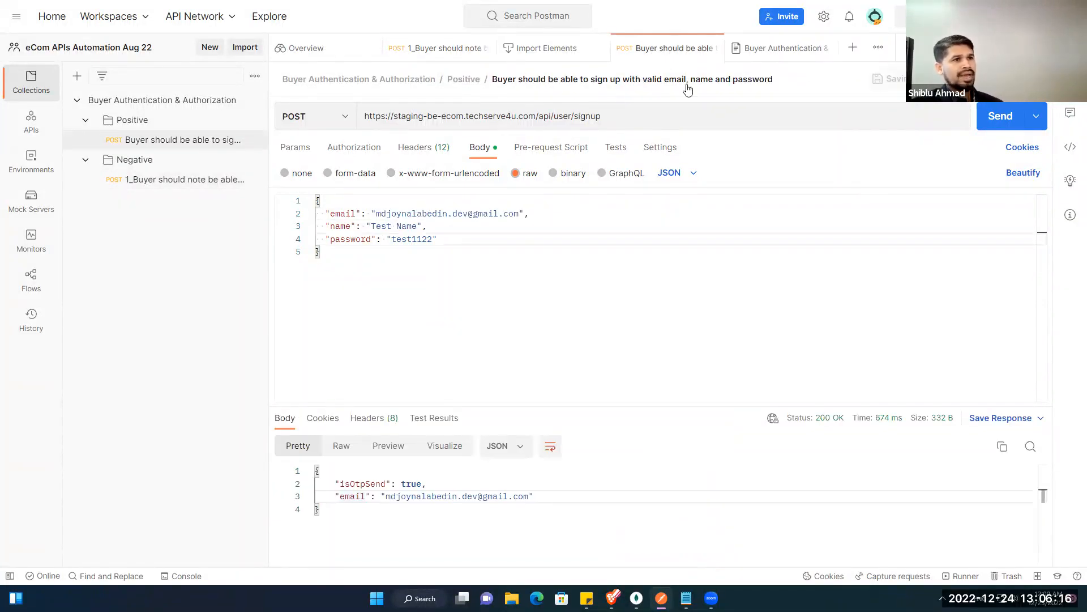
Step: Collapse the Buyer Authentication & Authorization collection and create a new collection named Category
click(324, 48)
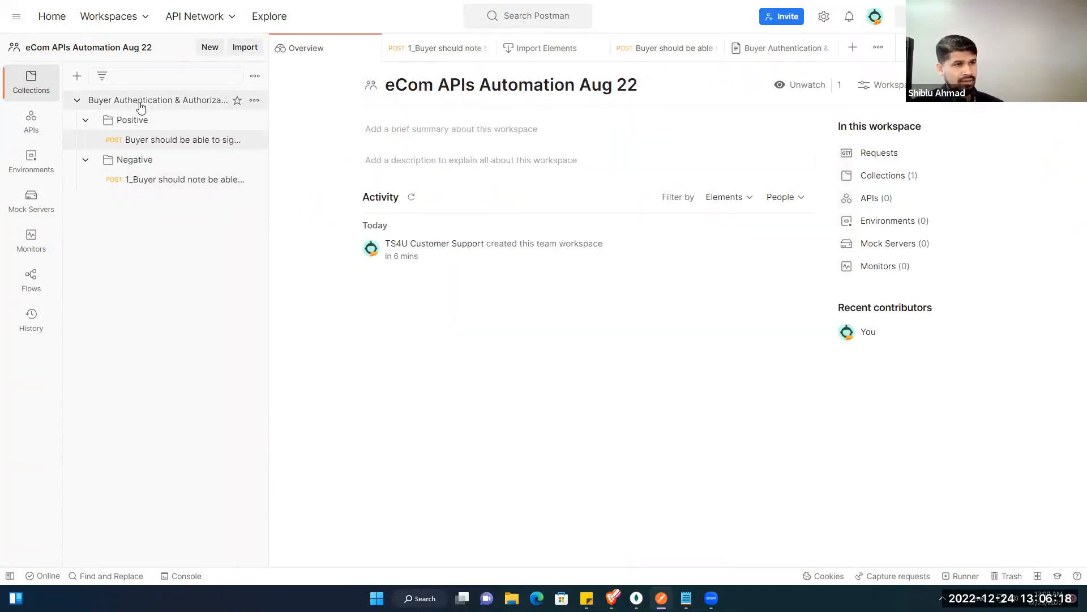
click(75, 102)
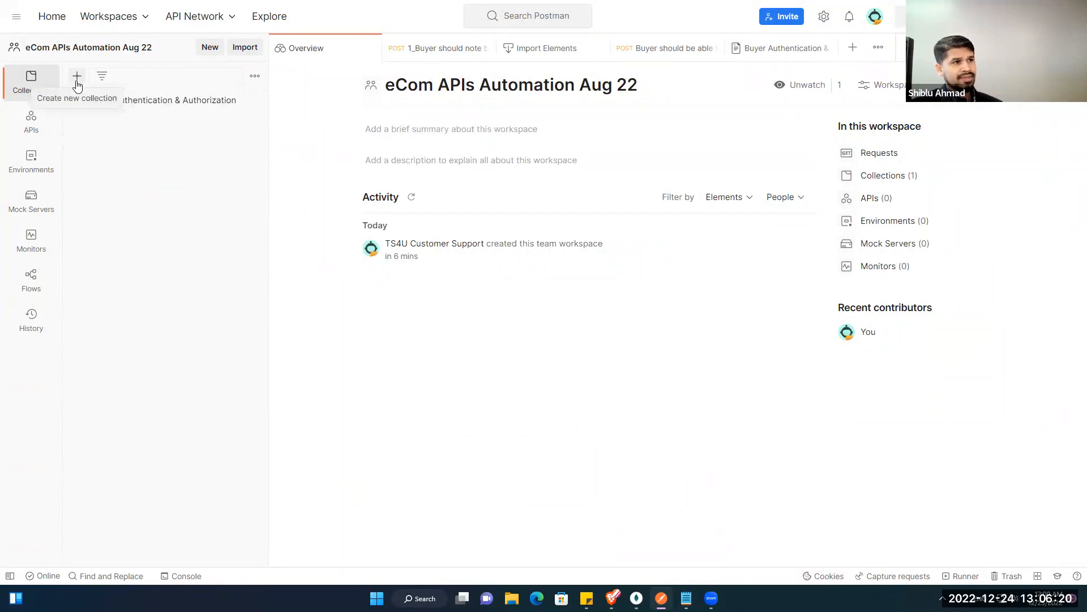
click(77, 84)
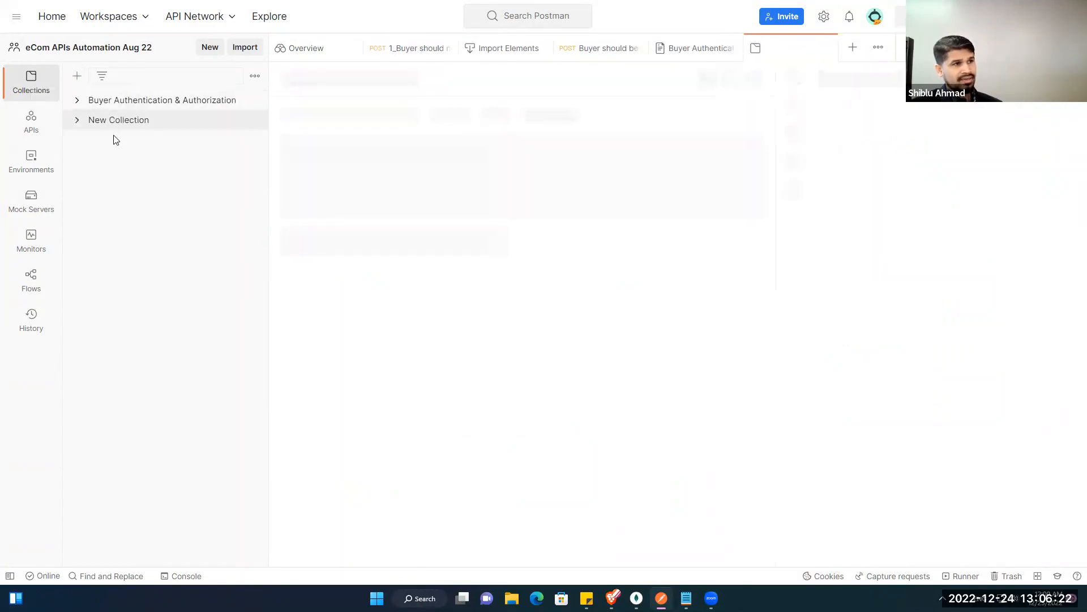
click(148, 124)
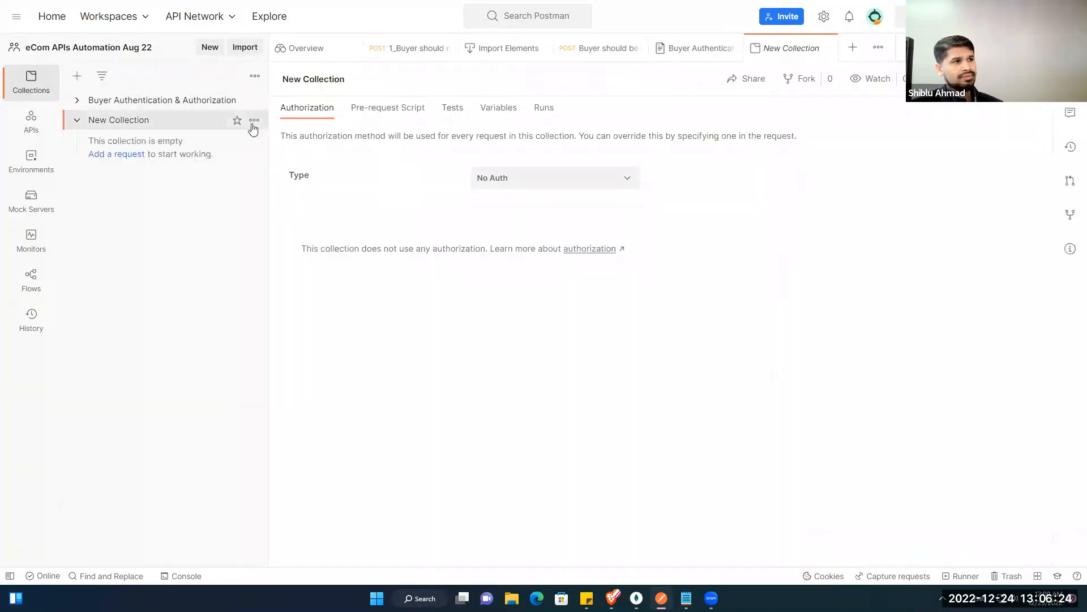
click(357, 79)
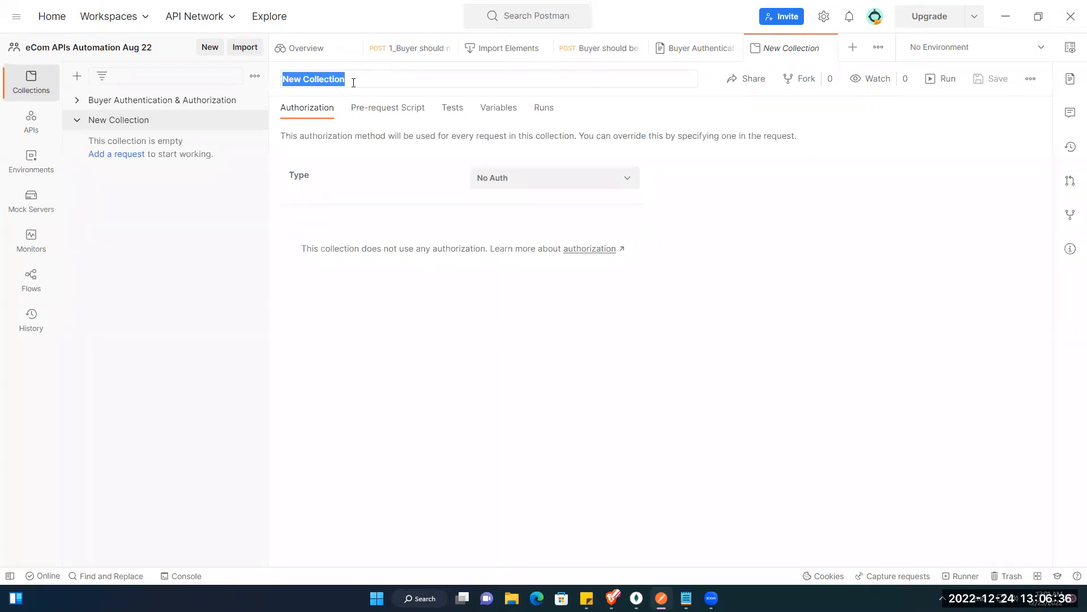
text(C)
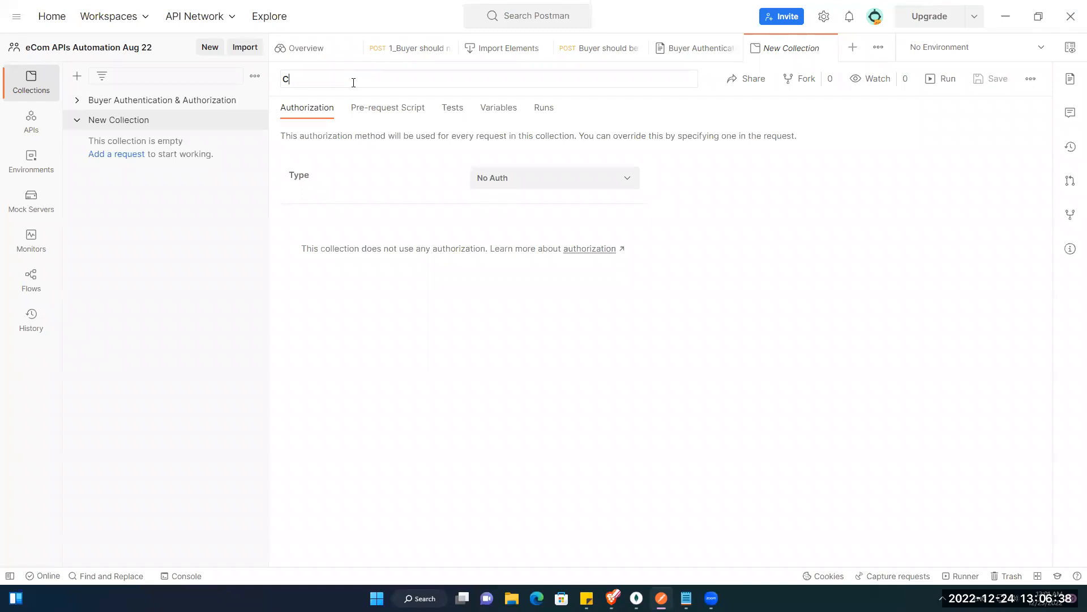
text(ate)
key(Return)
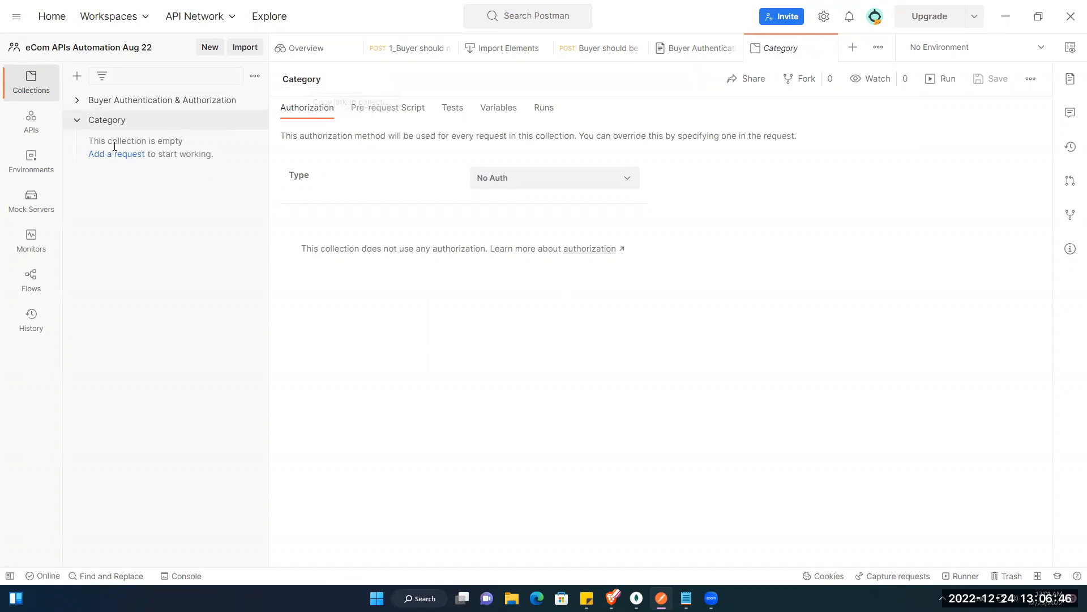
Step: Add a folder named Positive to the Category collection
click(255, 120)
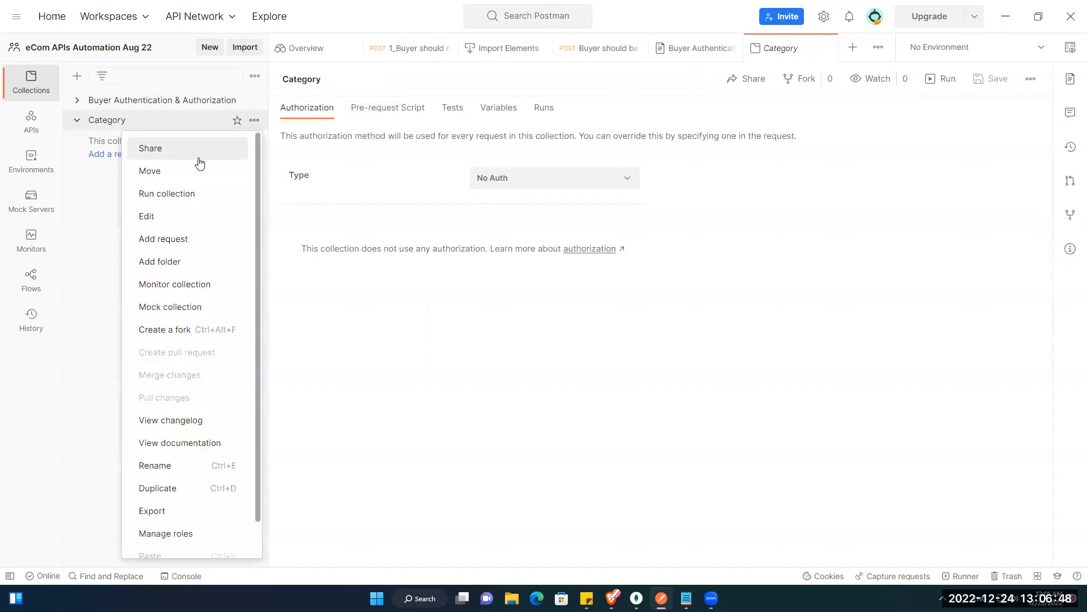
click(170, 262)
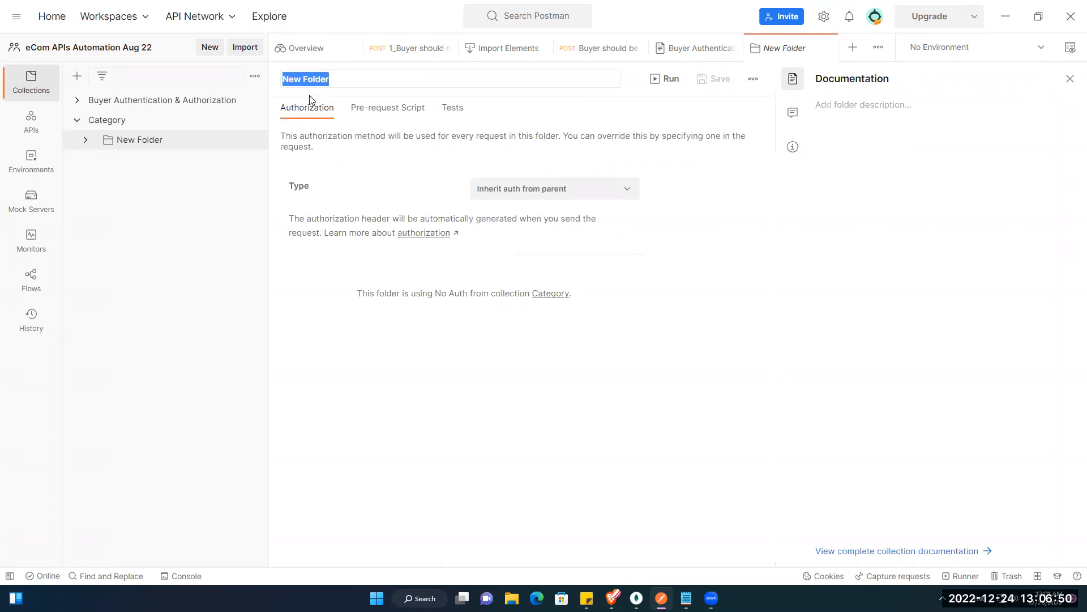
text(Positive)
key(Return)
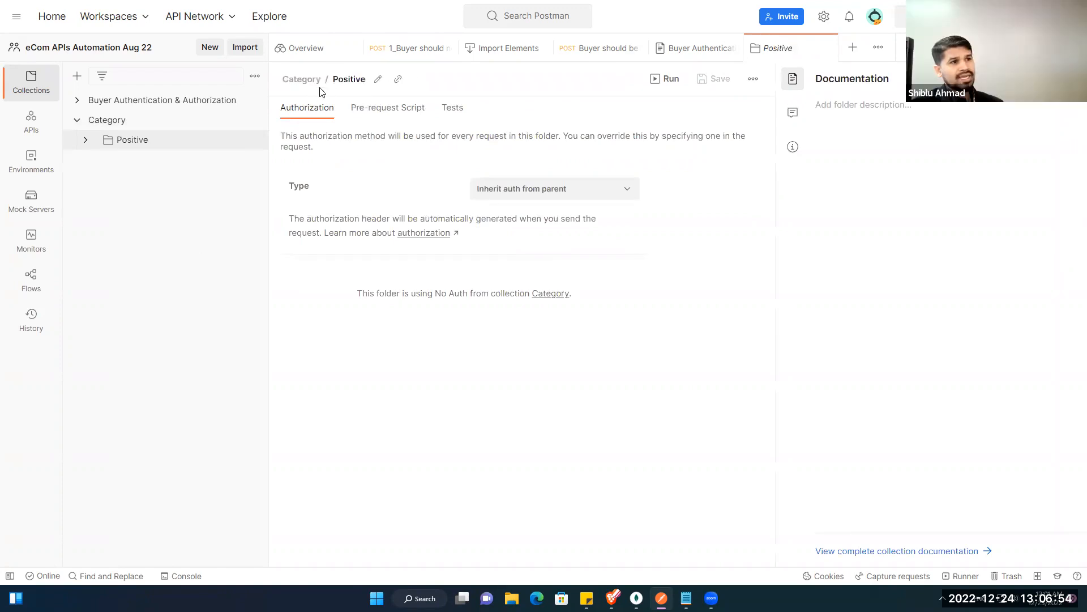
right_click(123, 128)
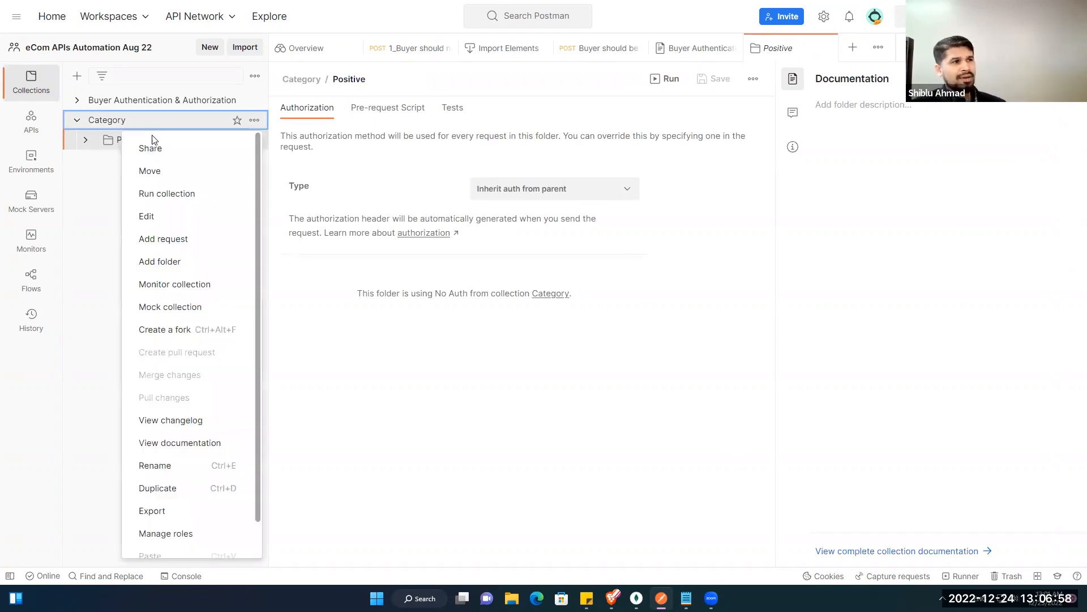
click(97, 201)
click(612, 598)
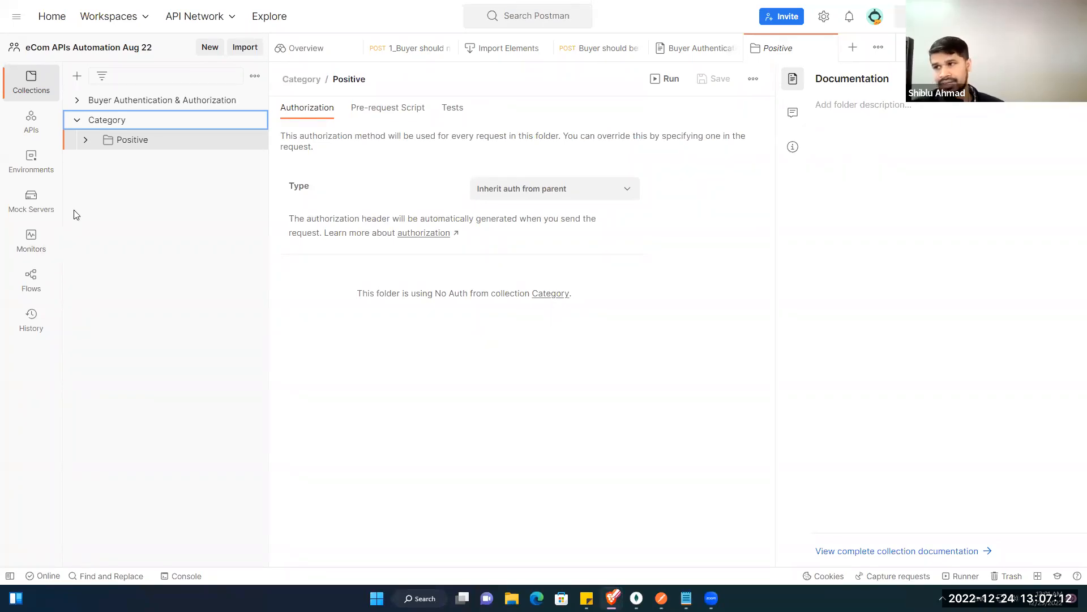
Step: Add a second Category folder named Negative, then bring up the Positive folder's tab
right_click(129, 126)
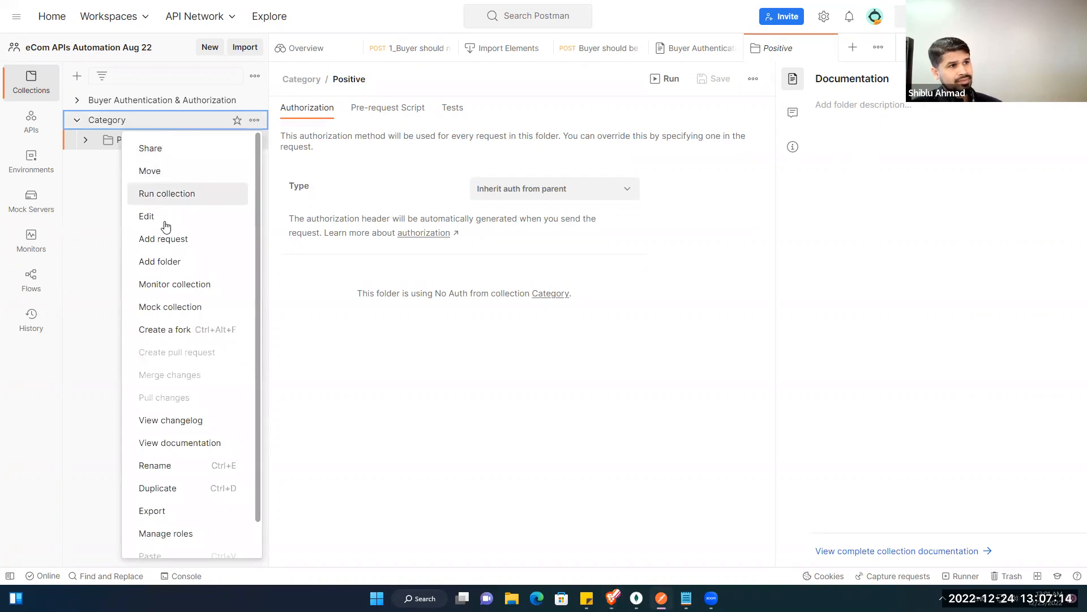
click(170, 266)
click(160, 165)
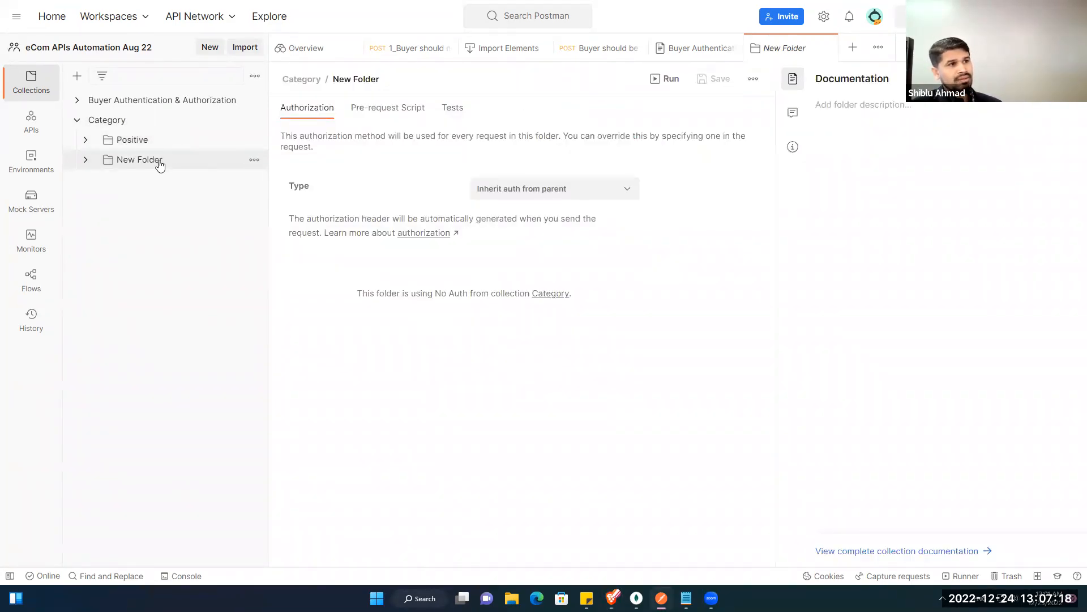
click(159, 164)
right_click(128, 168)
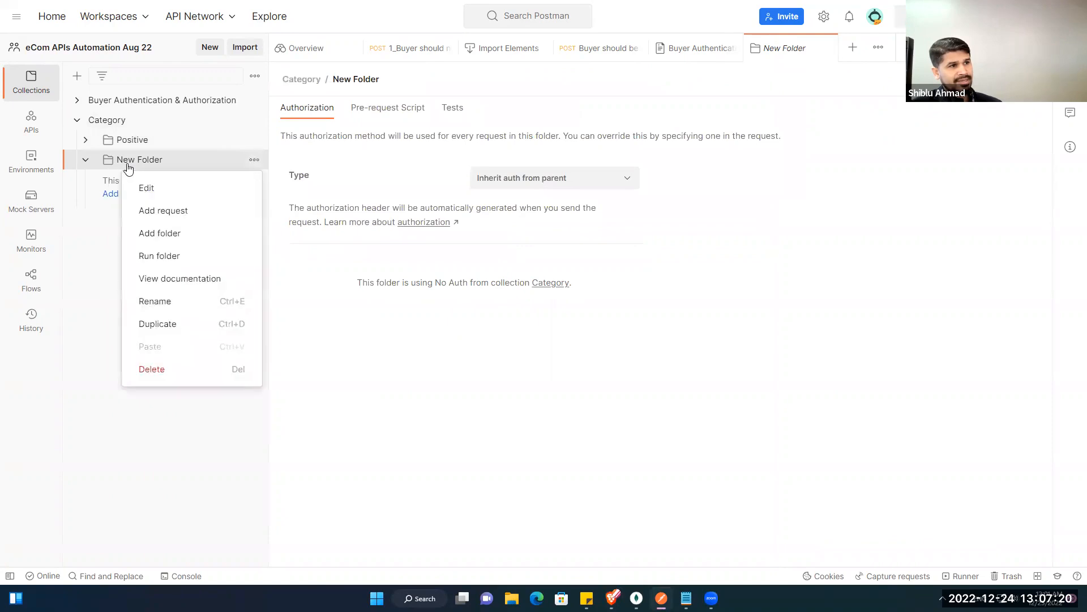
click(151, 296)
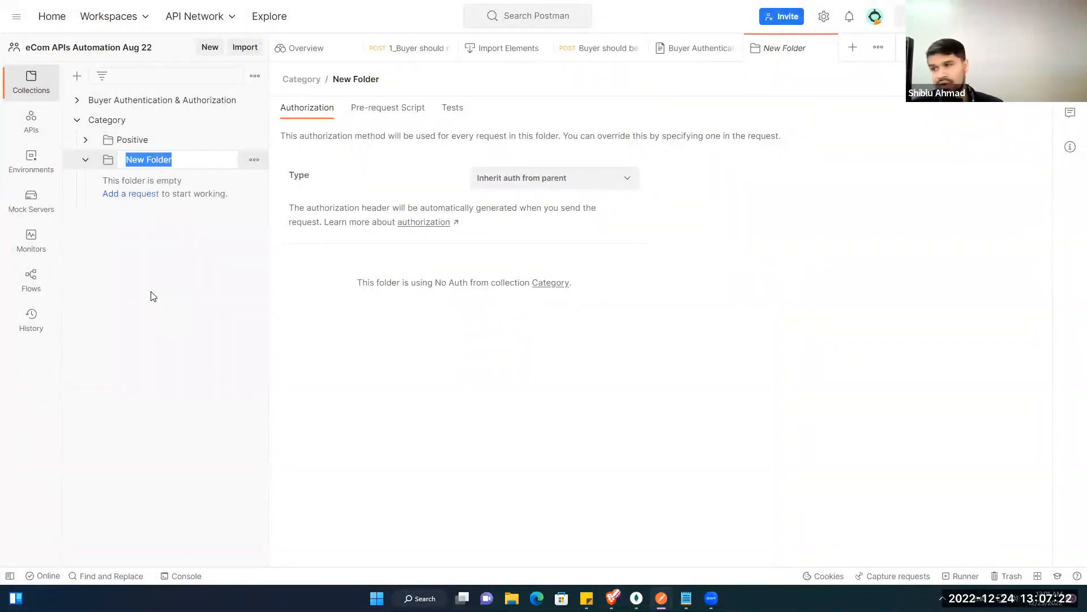
text(Negative)
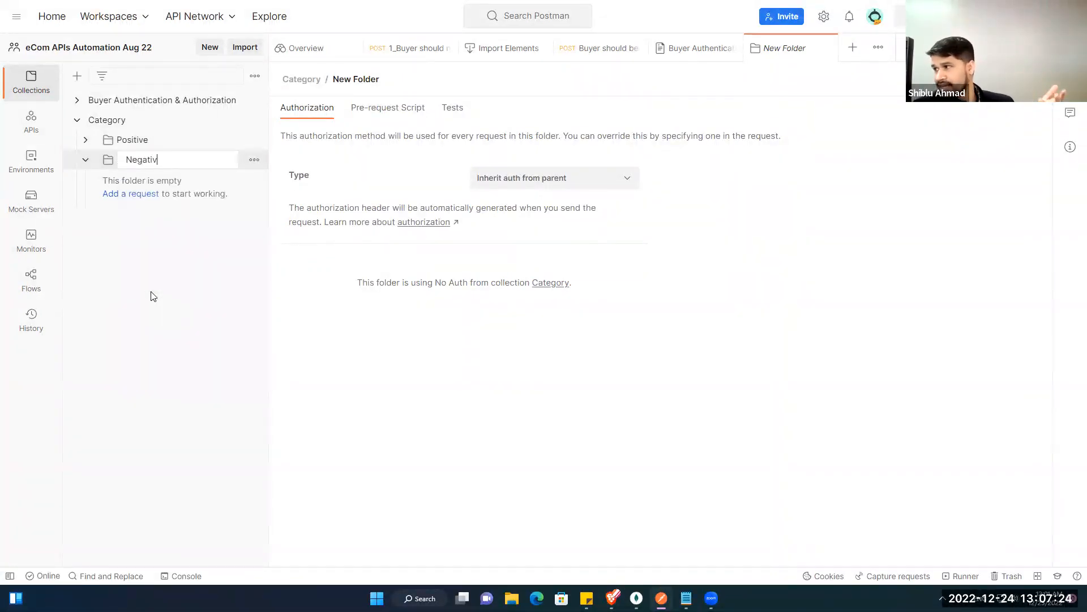
key(Return)
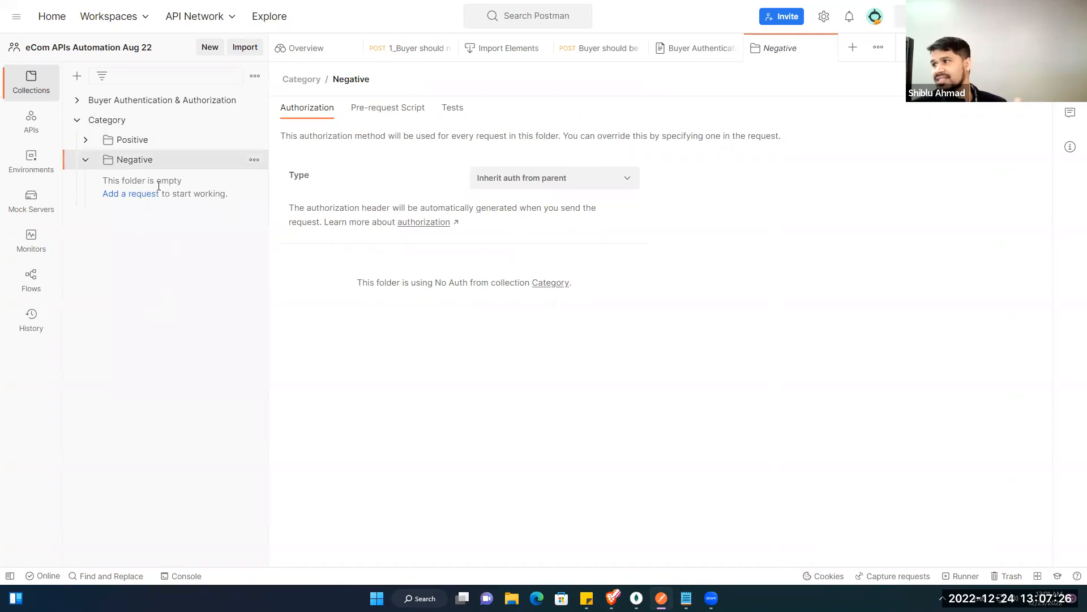
click(147, 147)
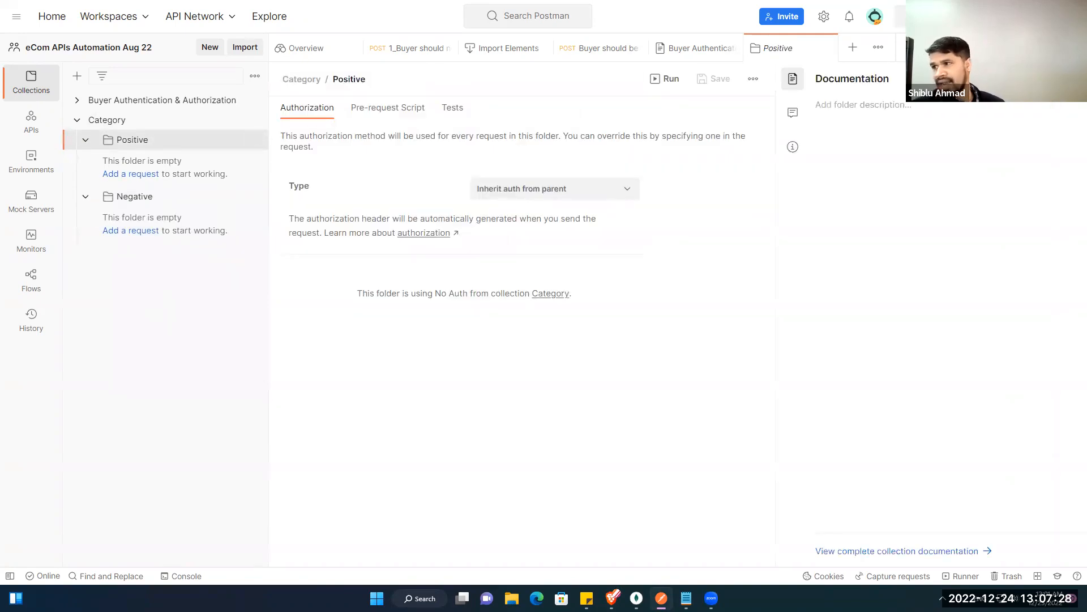
Step: In Swagger UI, execute POST /api/category/create with the example body, getting 'Super Admin access denied'
mouse_move(612, 597)
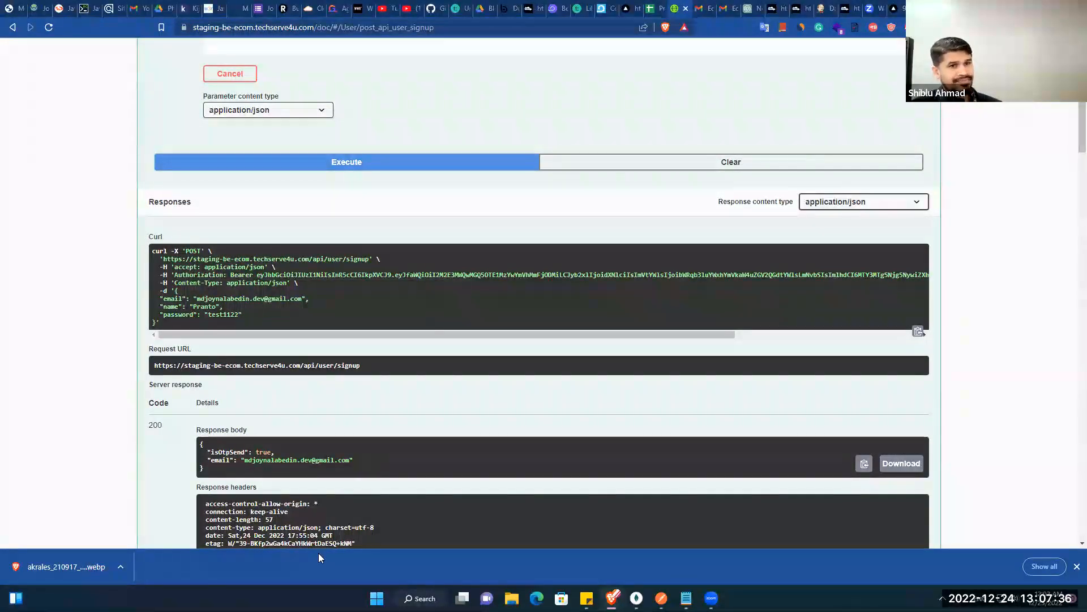
scroll(342, 358, up, 9)
click(320, 301)
scroll(327, 374, down, 6)
scroll(329, 378, down, 18)
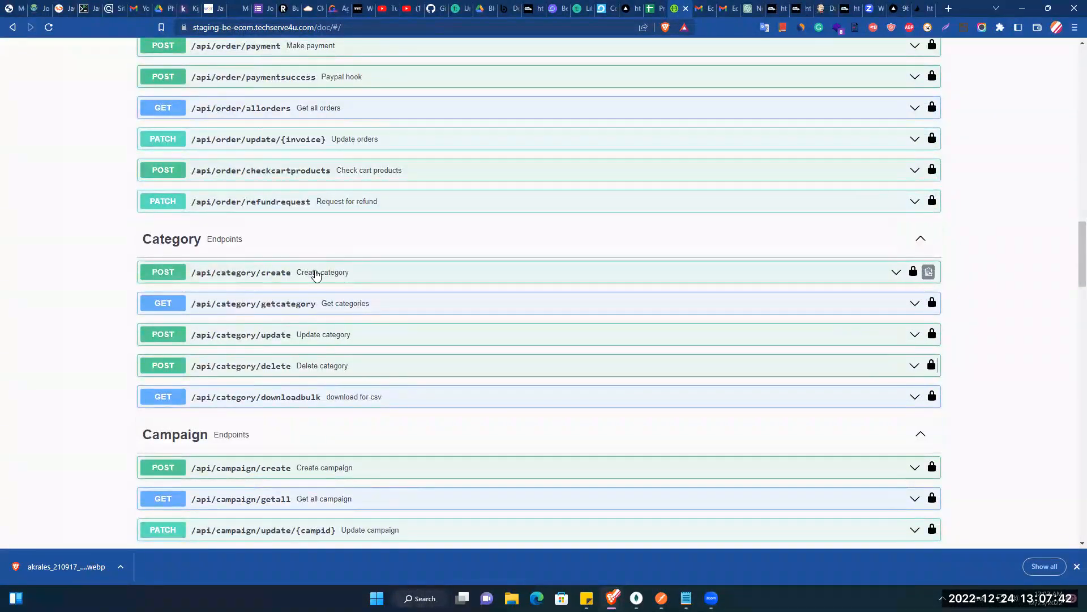
click(280, 279)
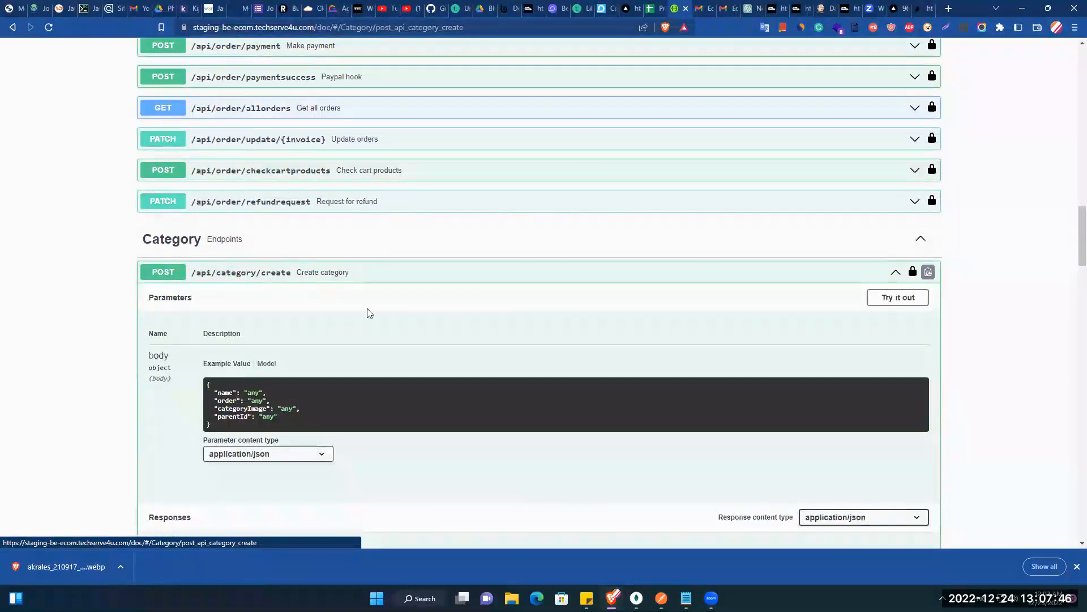
click(904, 303)
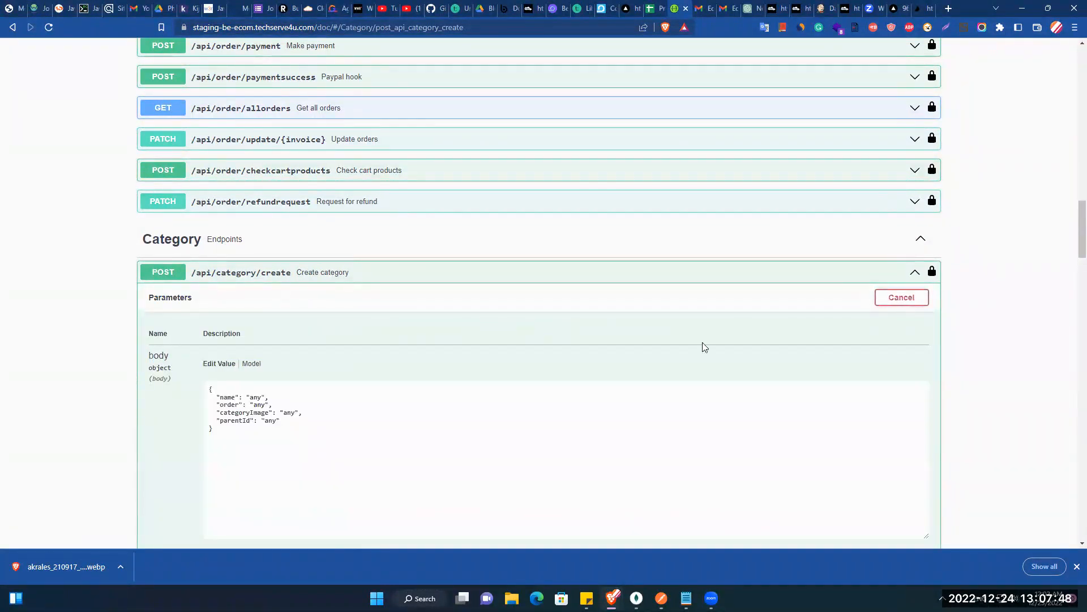
scroll(566, 351, down, 5)
click(451, 357)
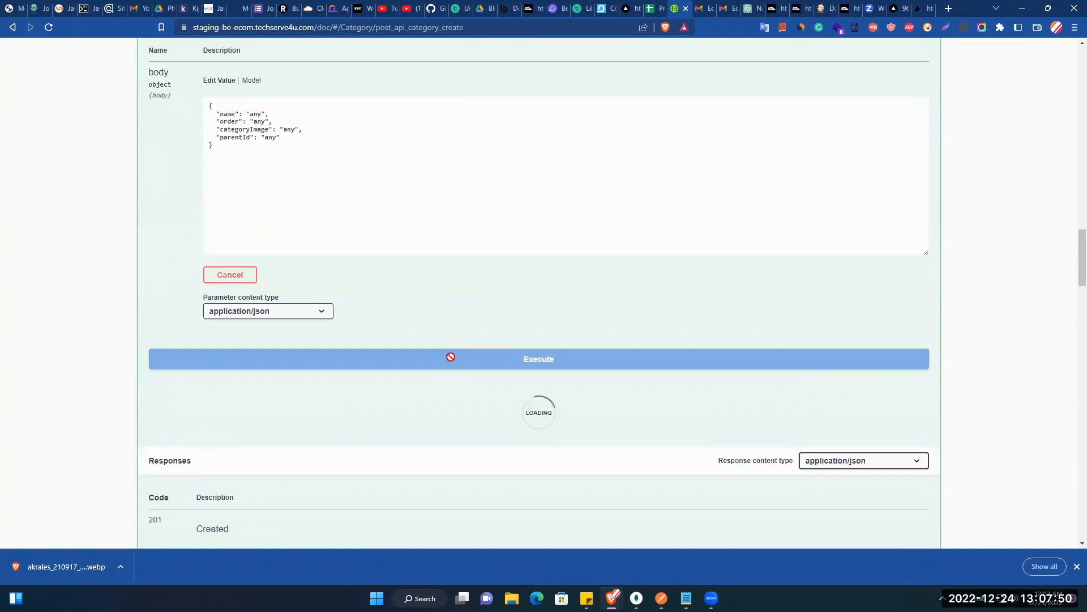
scroll(325, 304, down, 4)
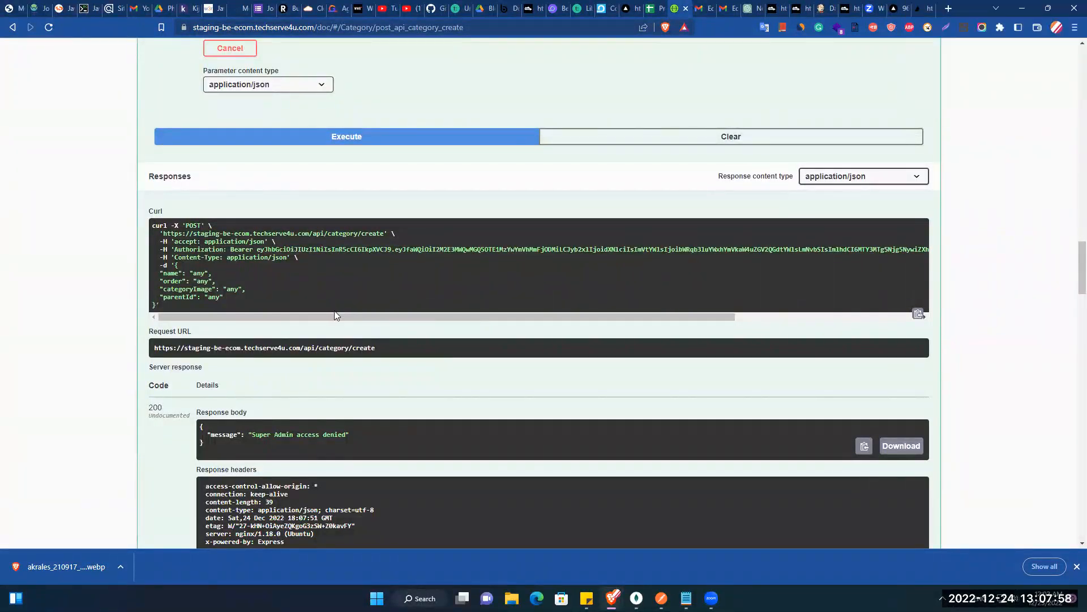
scroll(334, 310, up, 4)
scroll(336, 353, up, 4)
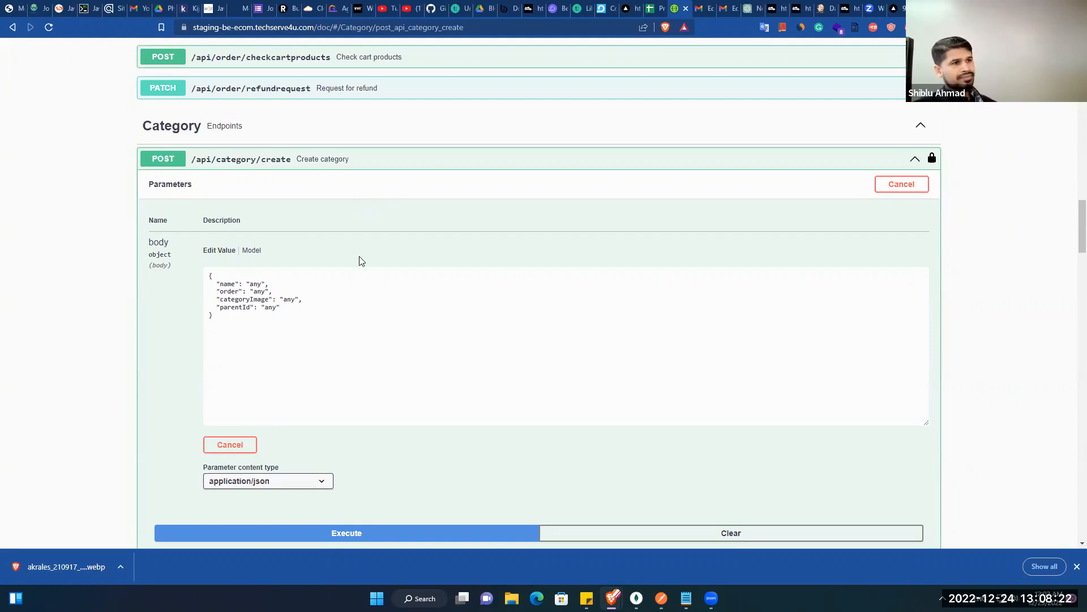
Step: Execute POST /api/admin/signin in Swagger UI to get a token, then return to Postman
scroll(373, 295, down, 2)
scroll(371, 311, down, 15)
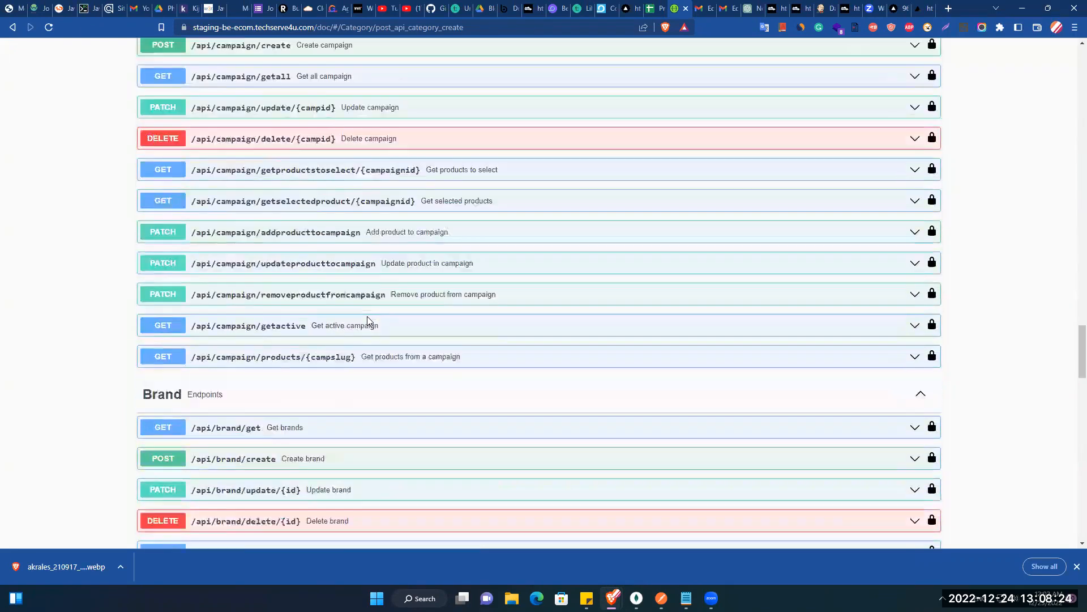
scroll(368, 321, down, 12)
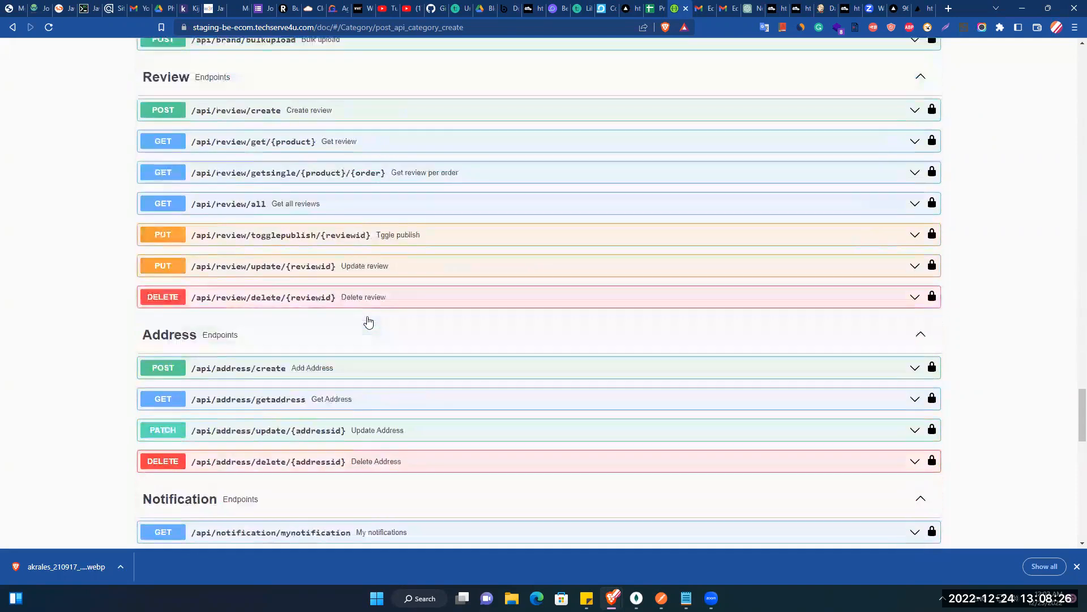
scroll(368, 321, down, 2)
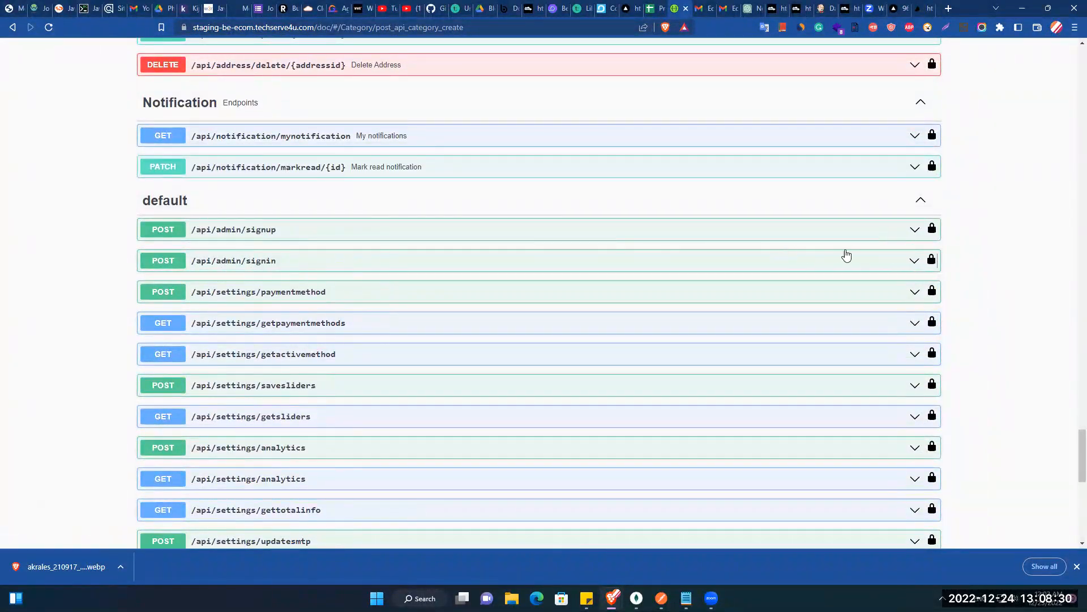
click(894, 262)
scroll(498, 287, down, 4)
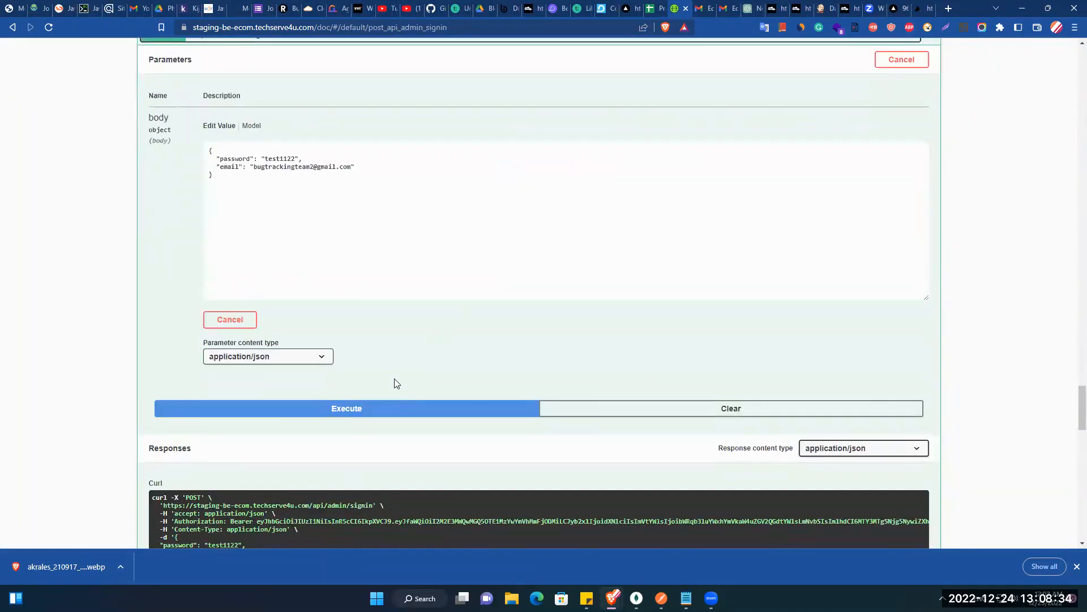
click(395, 405)
scroll(396, 390, down, 8)
scroll(462, 315, up, 4)
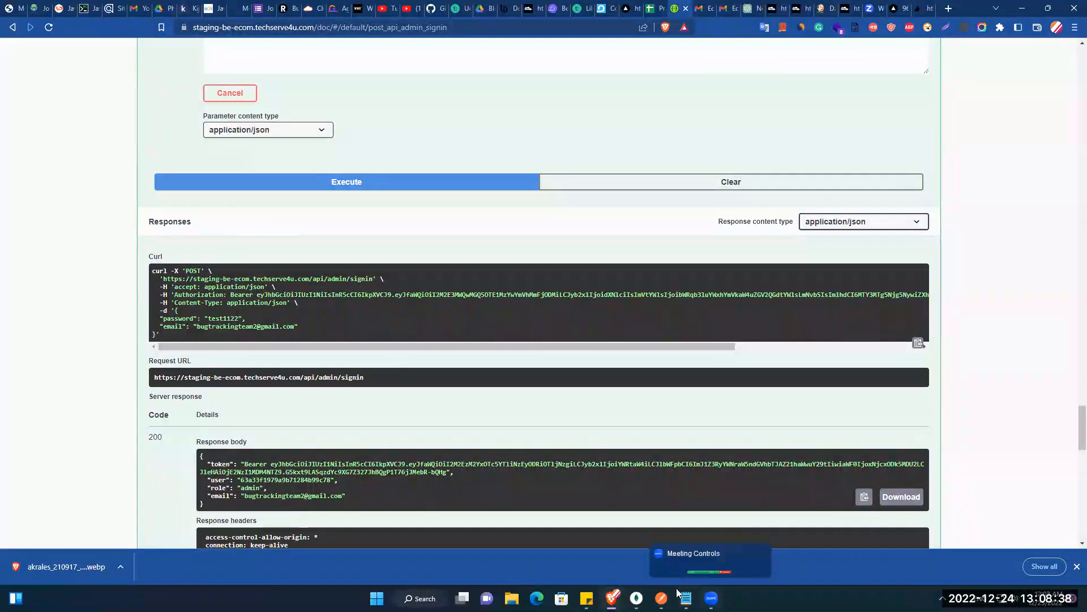
click(661, 598)
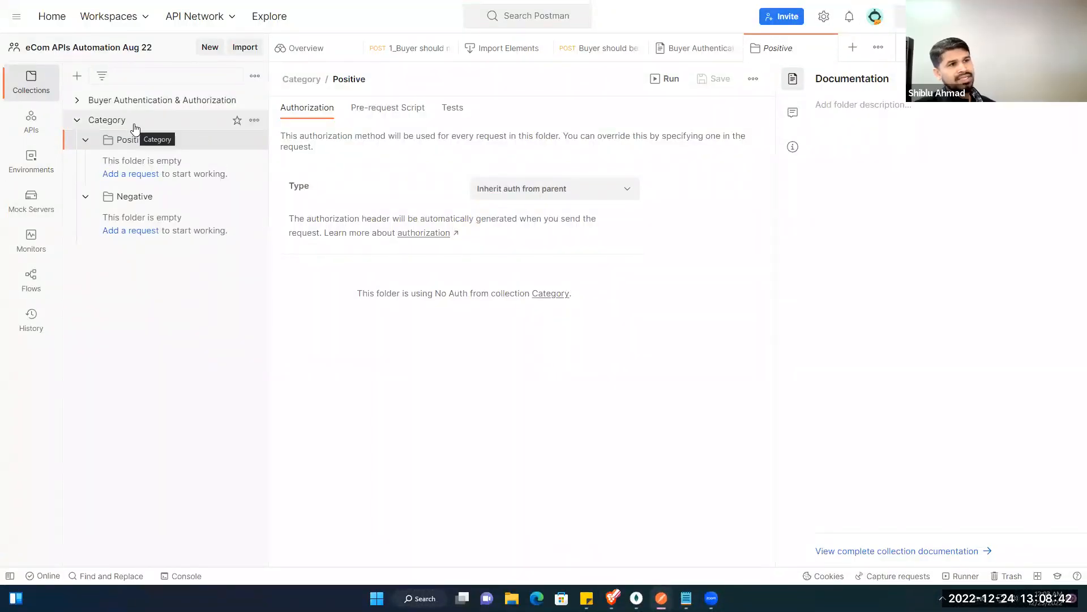
Step: Import the admin signin curl command as raw text into a new POST request and save it
right_click(126, 141)
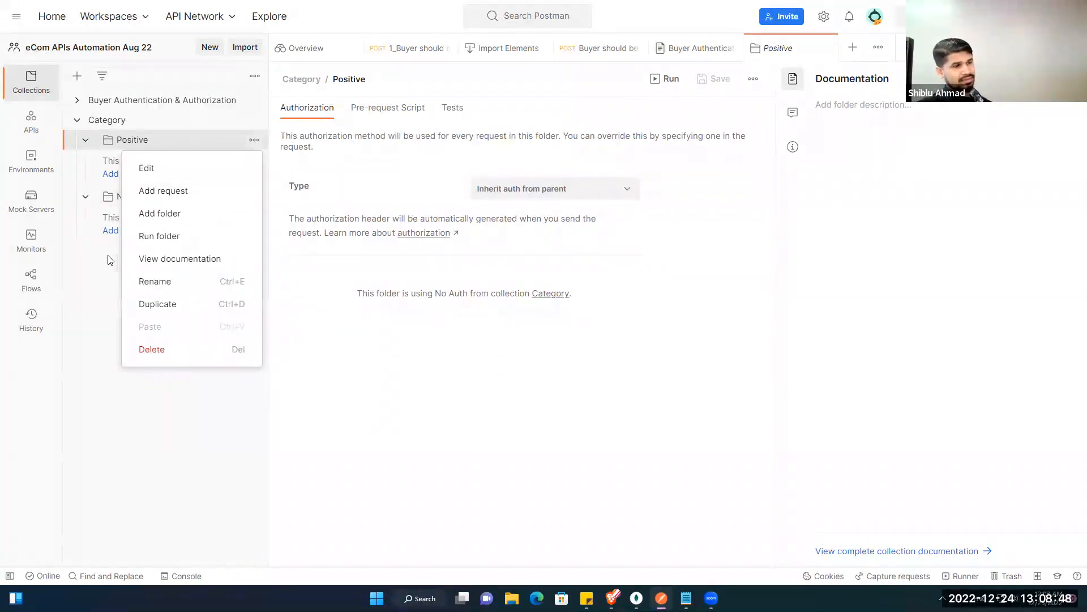
click(96, 234)
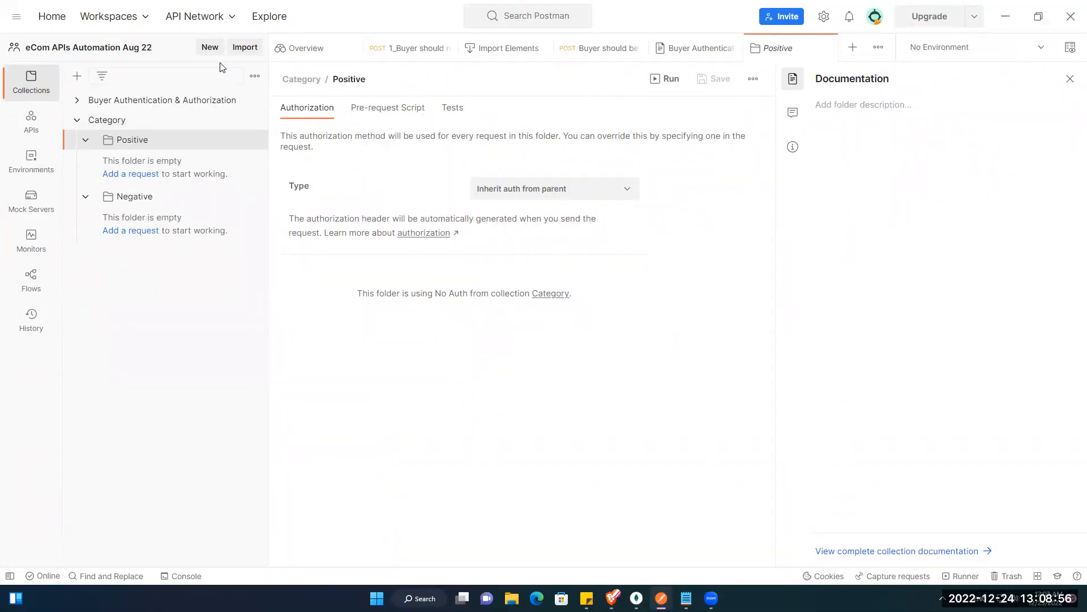
click(244, 47)
click(367, 150)
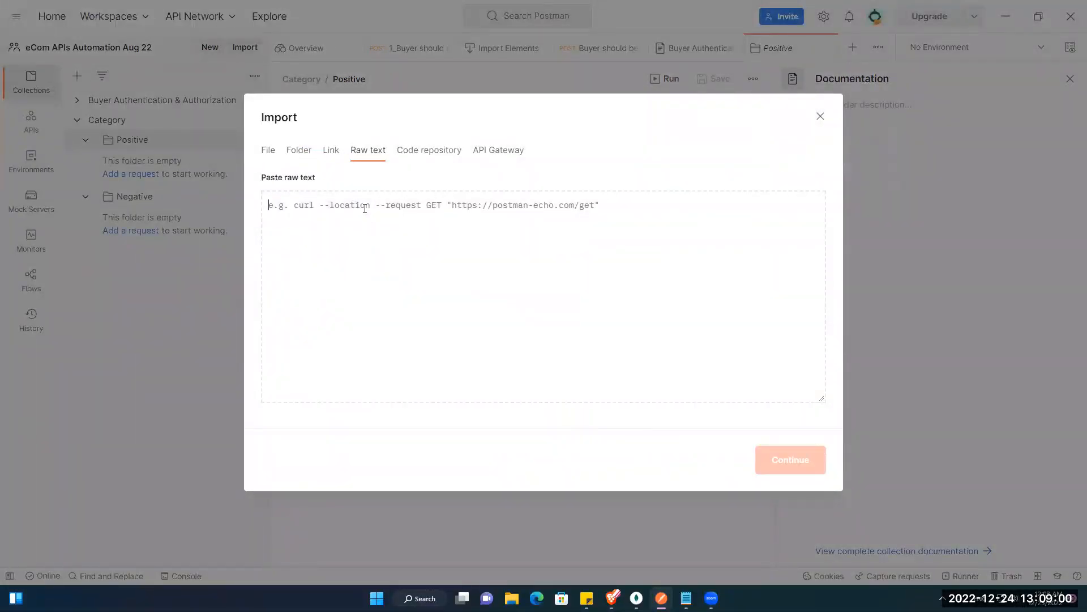
key(ctrl+v)
click(790, 459)
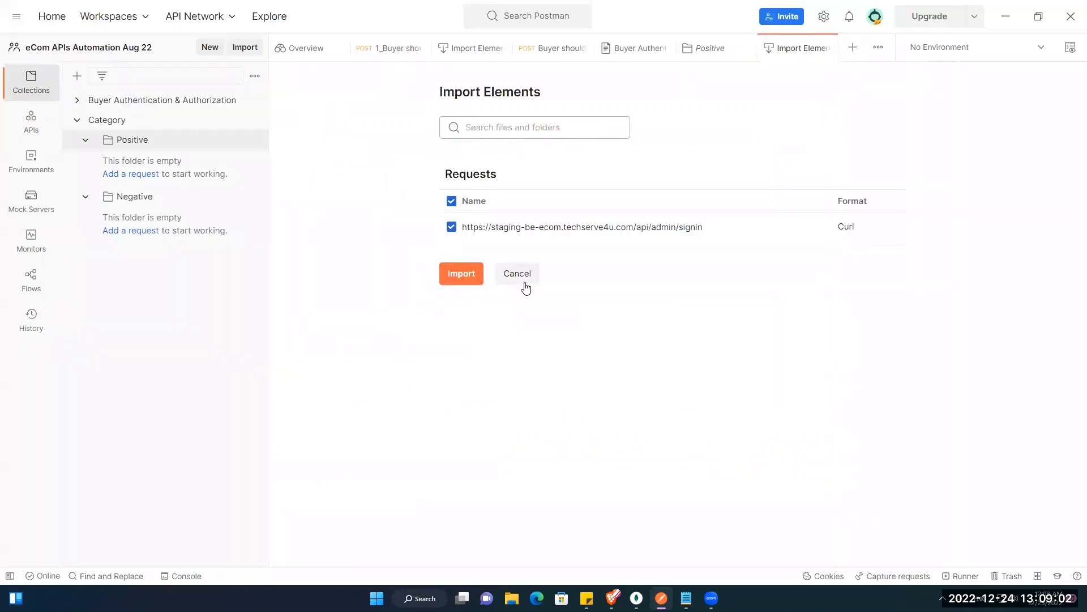
click(479, 270)
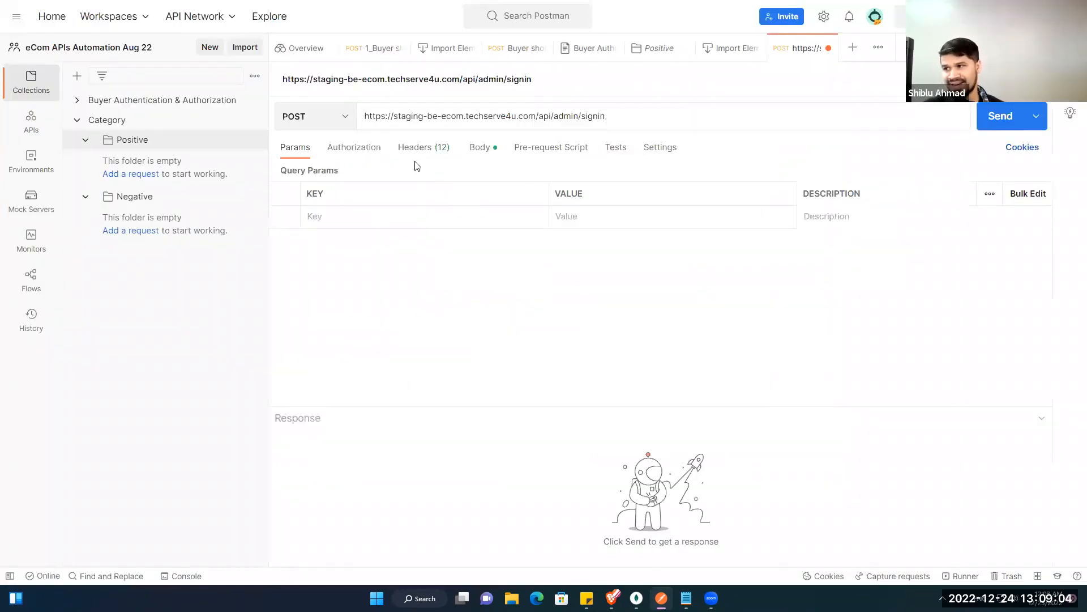
key(ctrl+s)
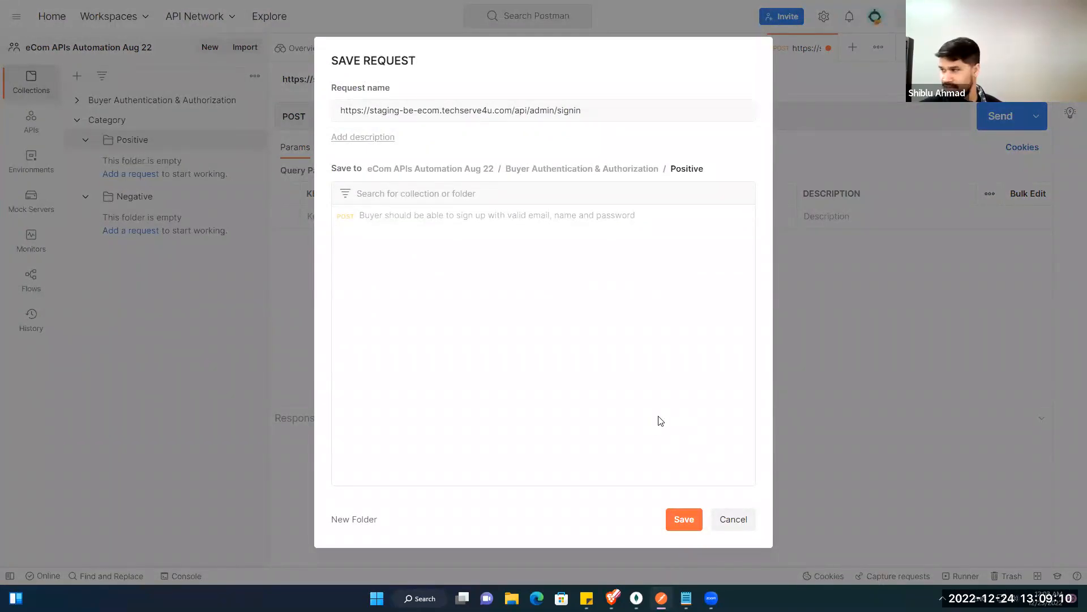
Step: Save the sign-in request into the Category › Positive folder
click(609, 168)
click(462, 170)
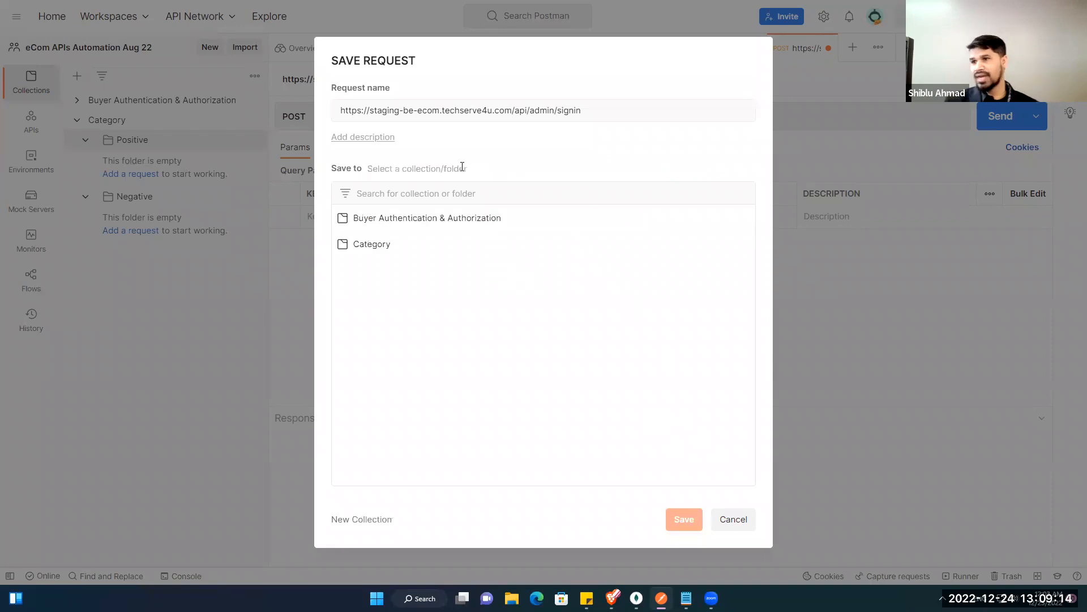
click(371, 244)
click(368, 221)
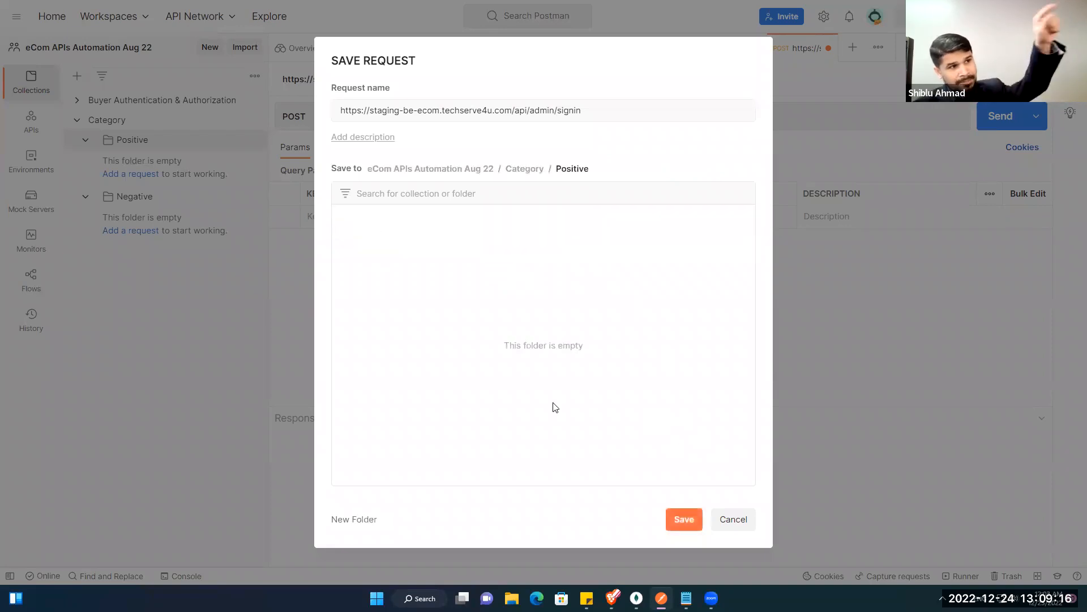
click(683, 519)
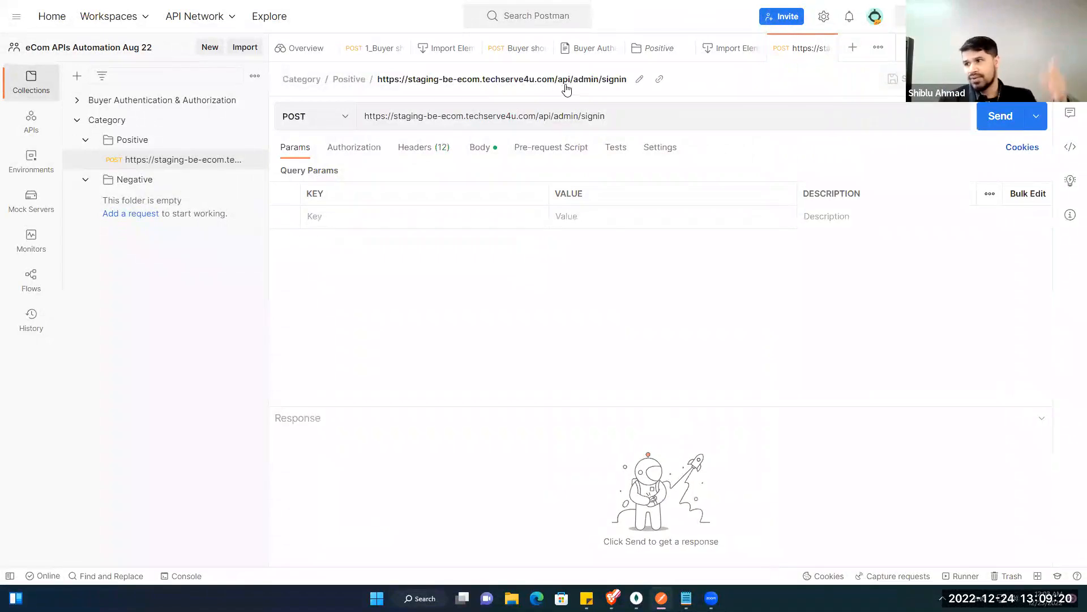
Step: Rename the saved request to 'Seller Admin Sign In', correcting 'Super' to 'Seller'
click(639, 79)
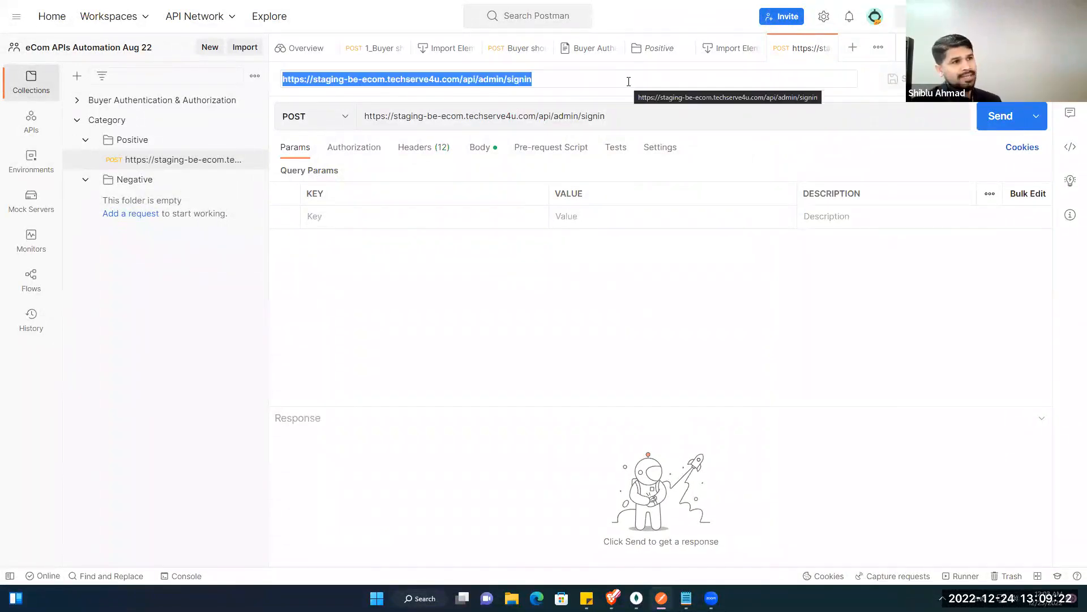
text(Supe)
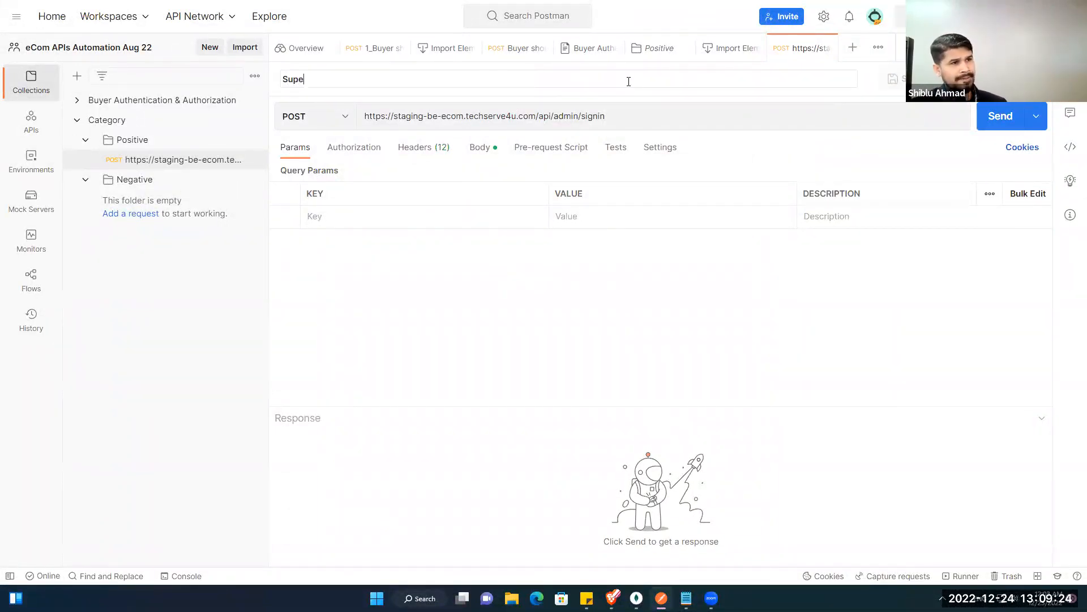
text(r Admin Sign In)
key(Return)
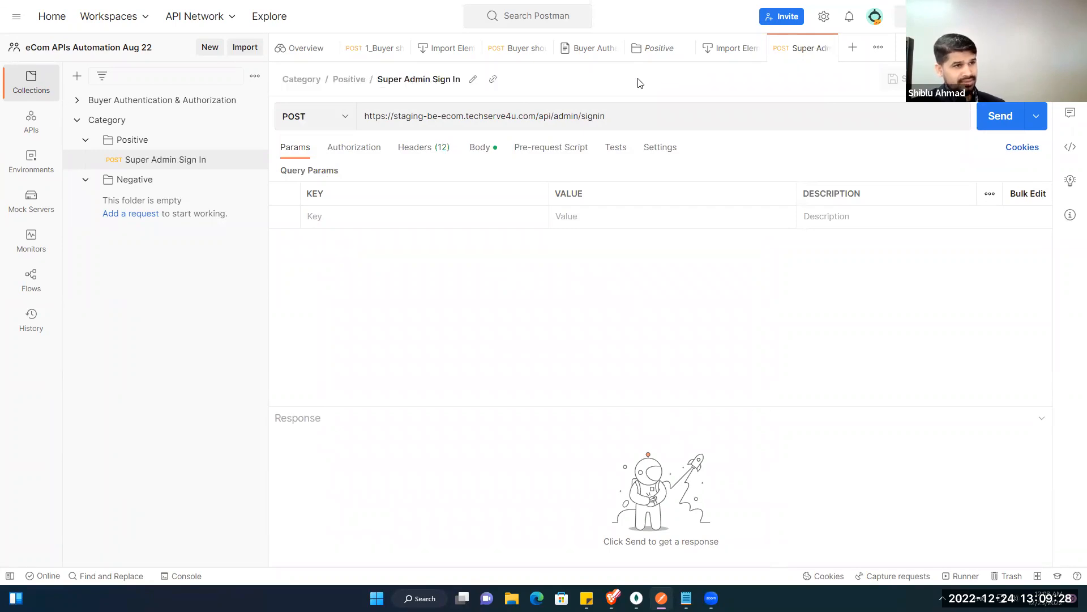
click(472, 80)
click(363, 79)
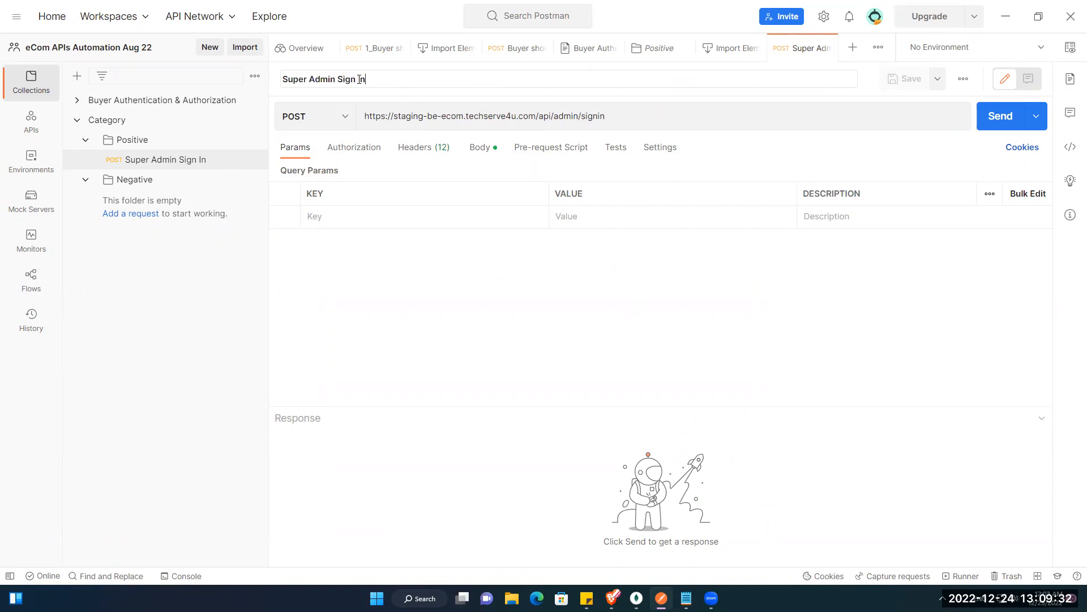
key(ctrl+shift+Right)
text(Seller)
key(Return)
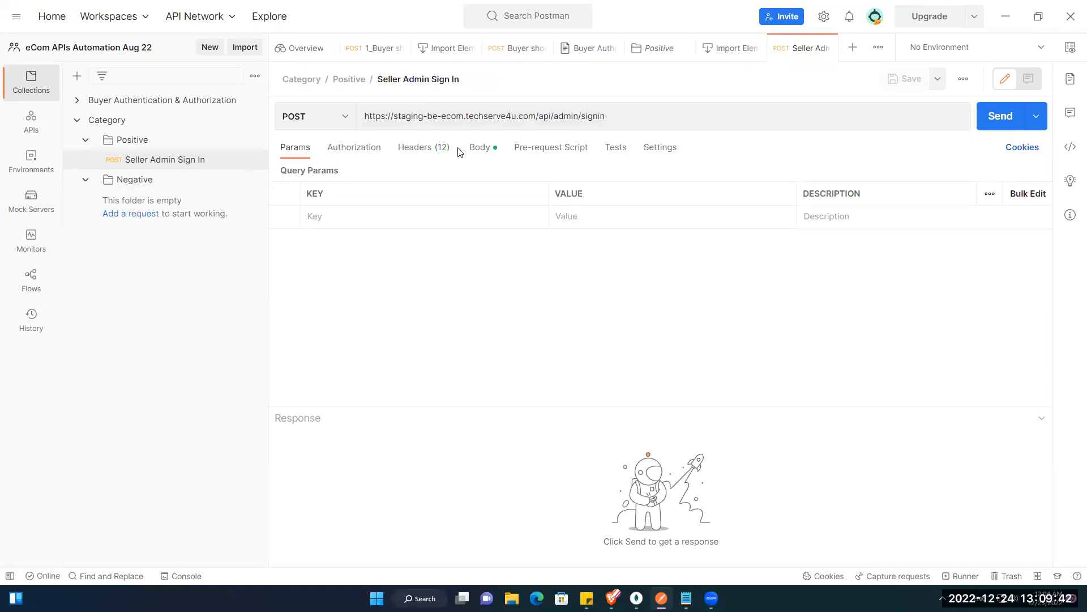
Step: Send Seller Admin Sign In from its Body view, select the returned token, then minimize Postman
click(480, 148)
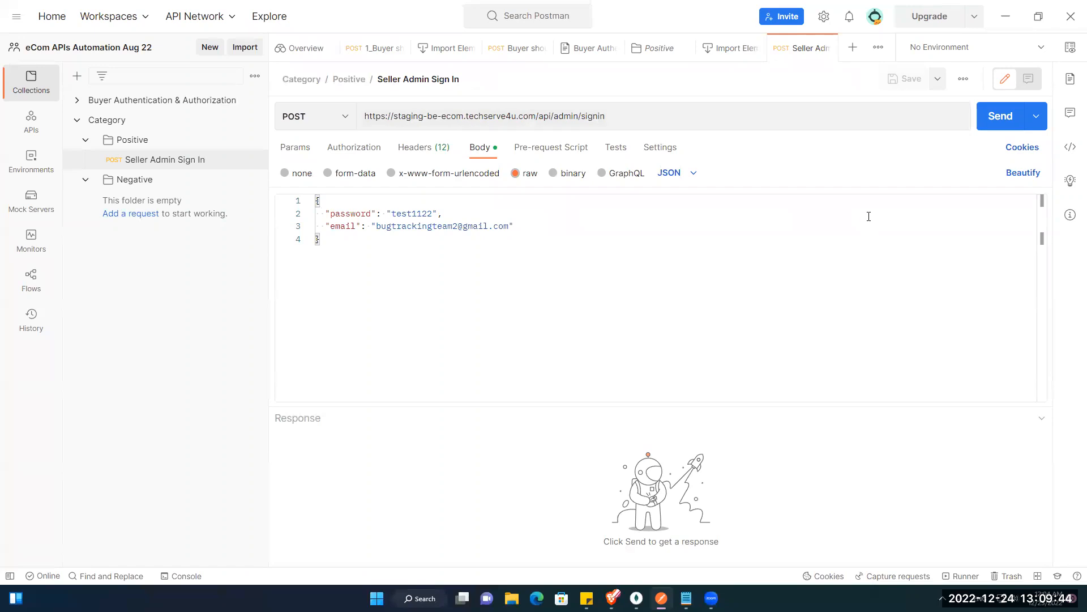
click(986, 125)
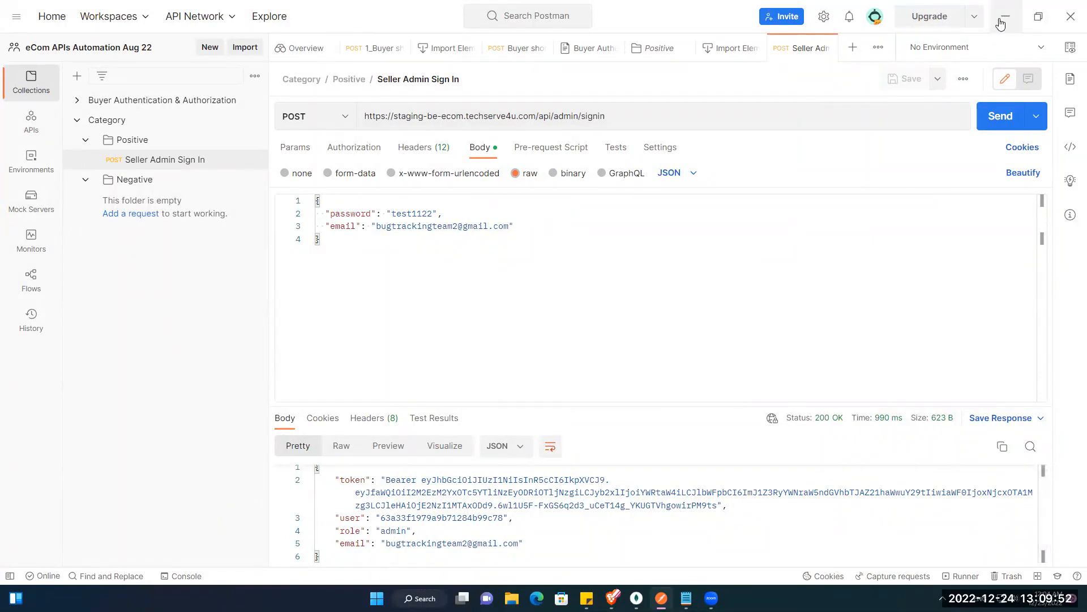
drag(423, 482, 708, 506)
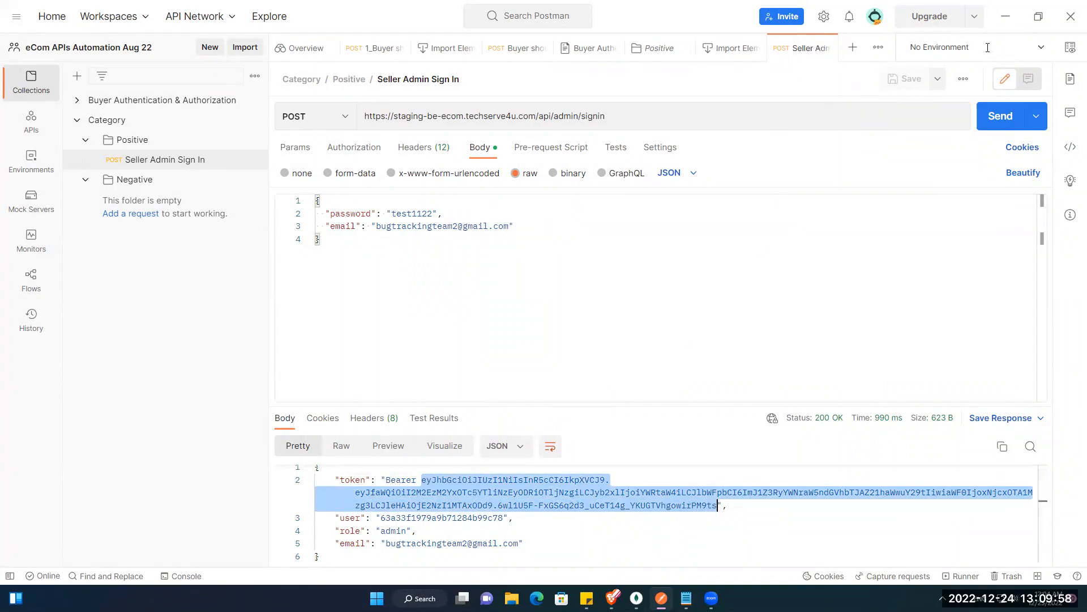
click(1006, 21)
Step: Collapse the sign-in endpoint in Swagger, review the category create curl, then return to Postman
scroll(325, 265, up, 8)
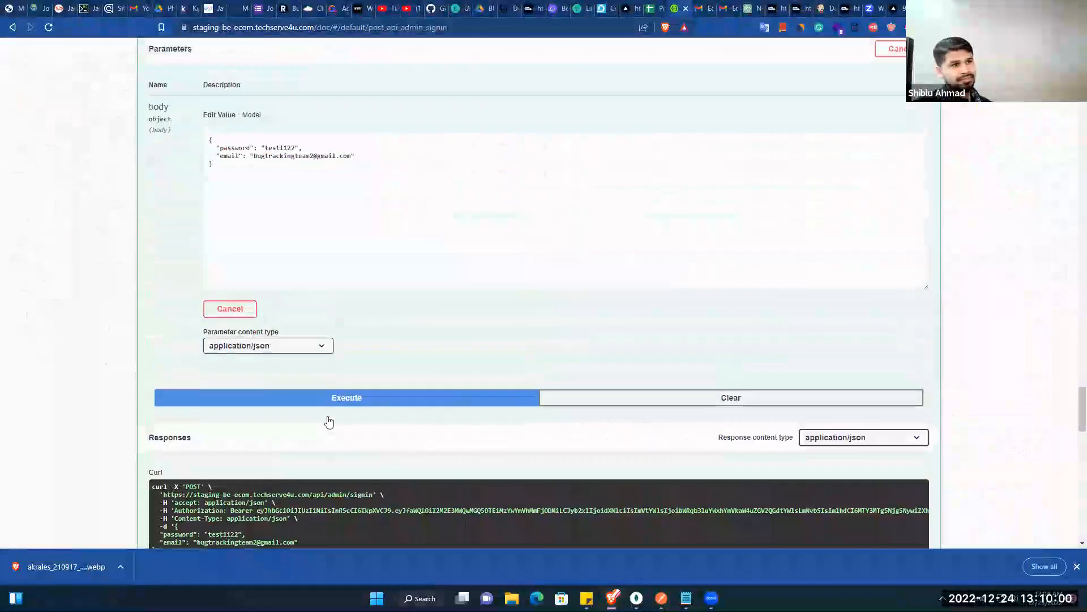
click(325, 262)
scroll(306, 423, up, 20)
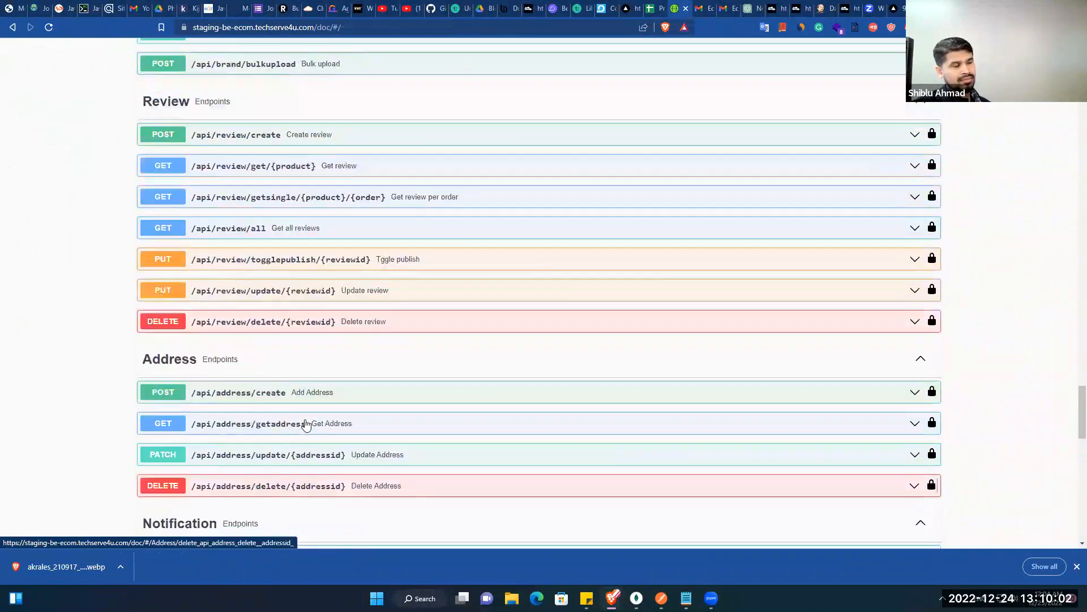
scroll(306, 424, up, 15)
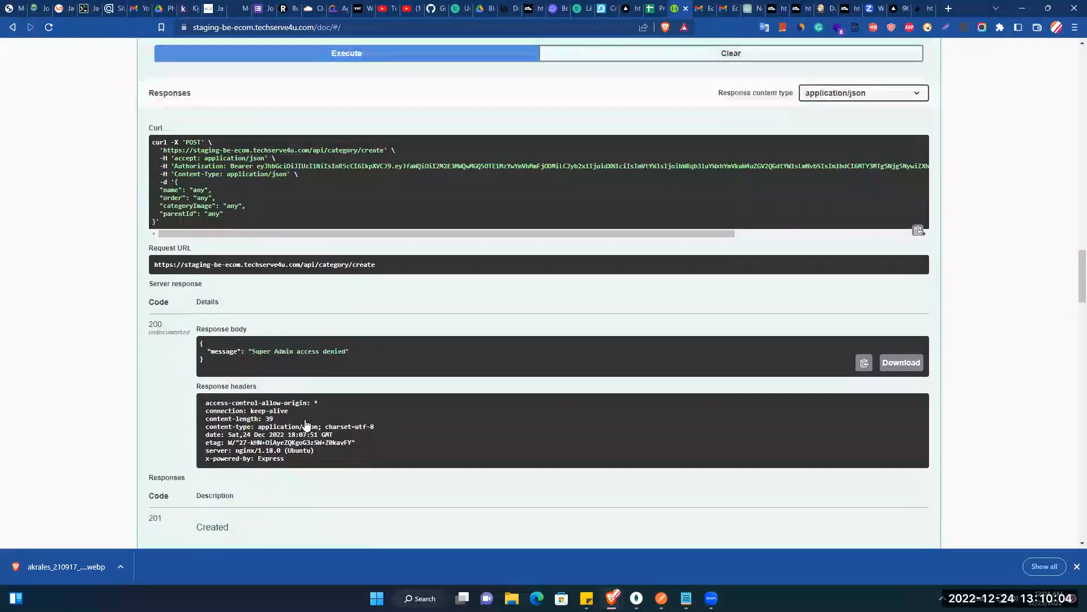
scroll(305, 419, up, 3)
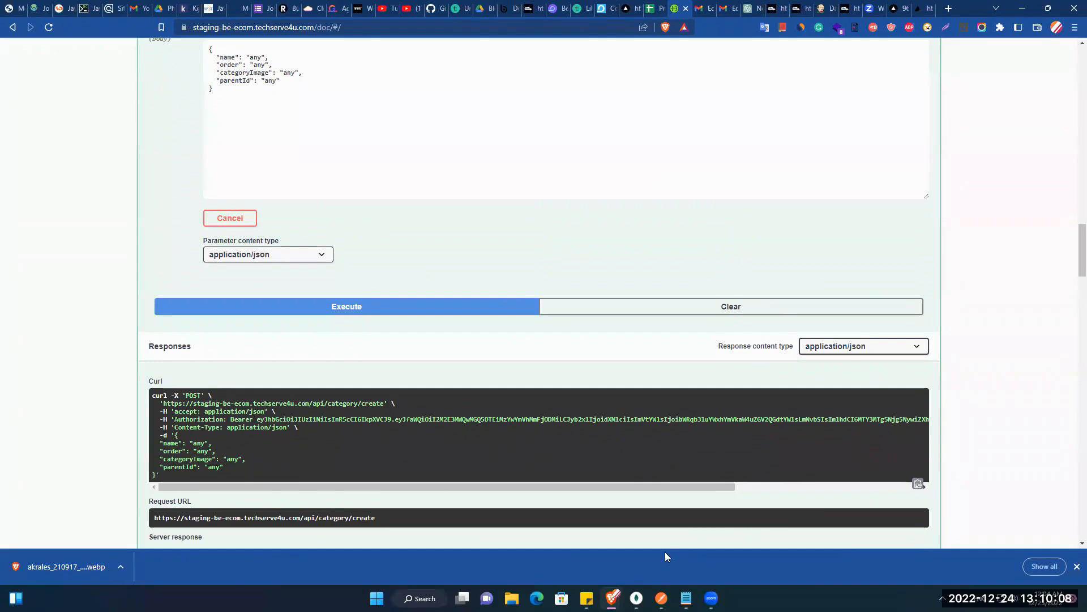
click(662, 598)
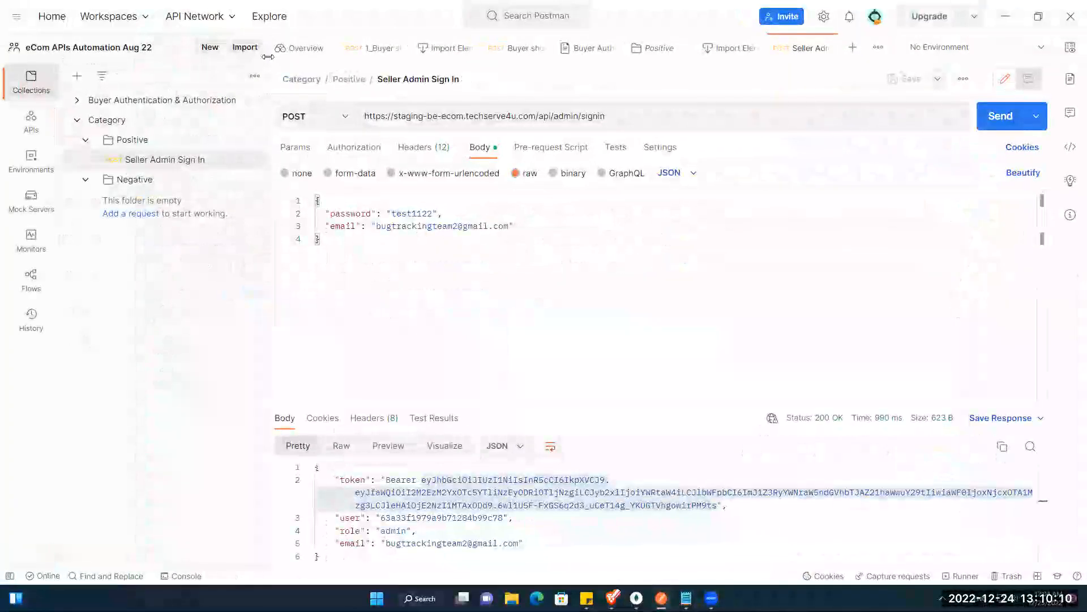
Step: Import the copied /api/category/create curl command as a new request
click(245, 47)
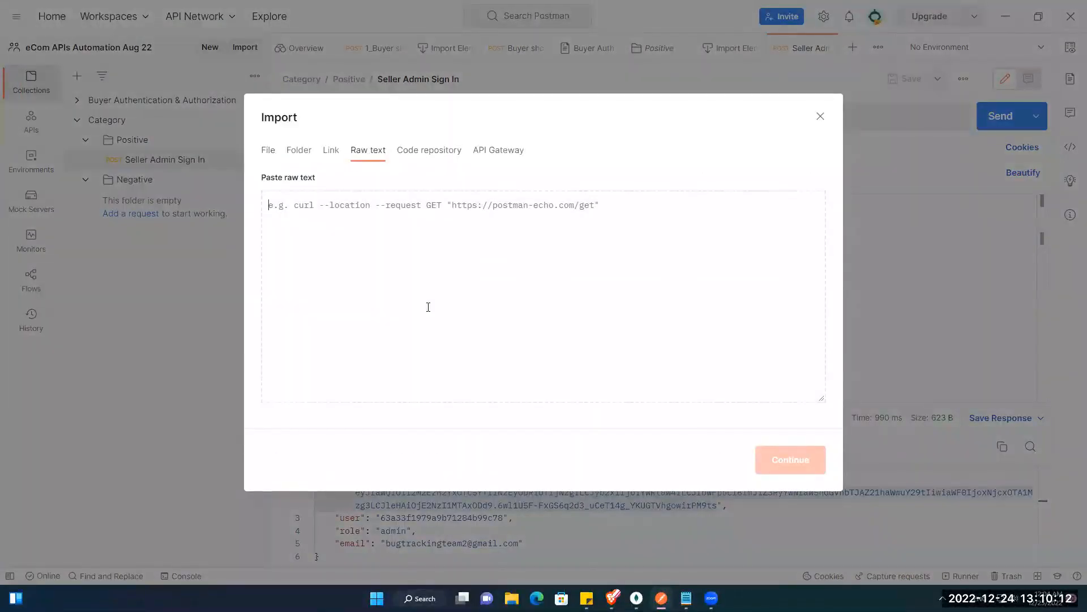
key(ctrl+v)
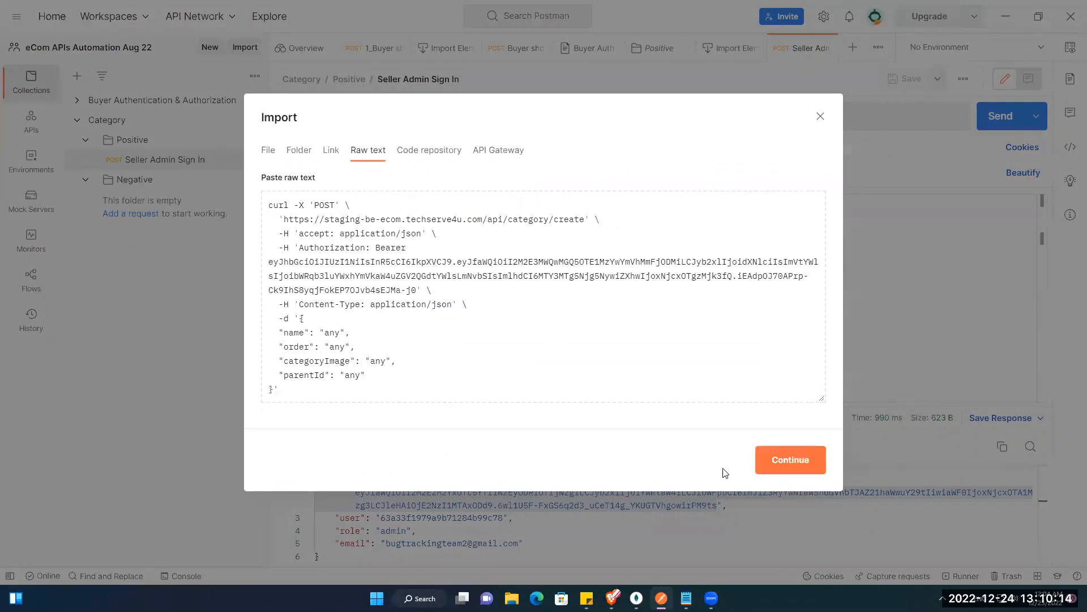
click(785, 459)
click(475, 272)
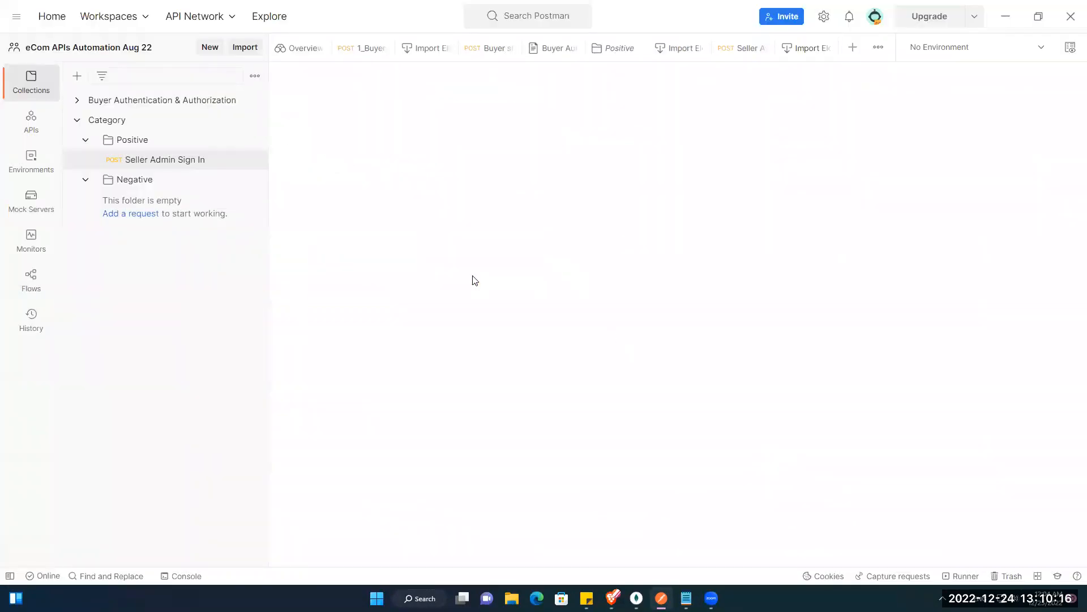
Step: Save the imported request into the Category › Positive folder
click(936, 80)
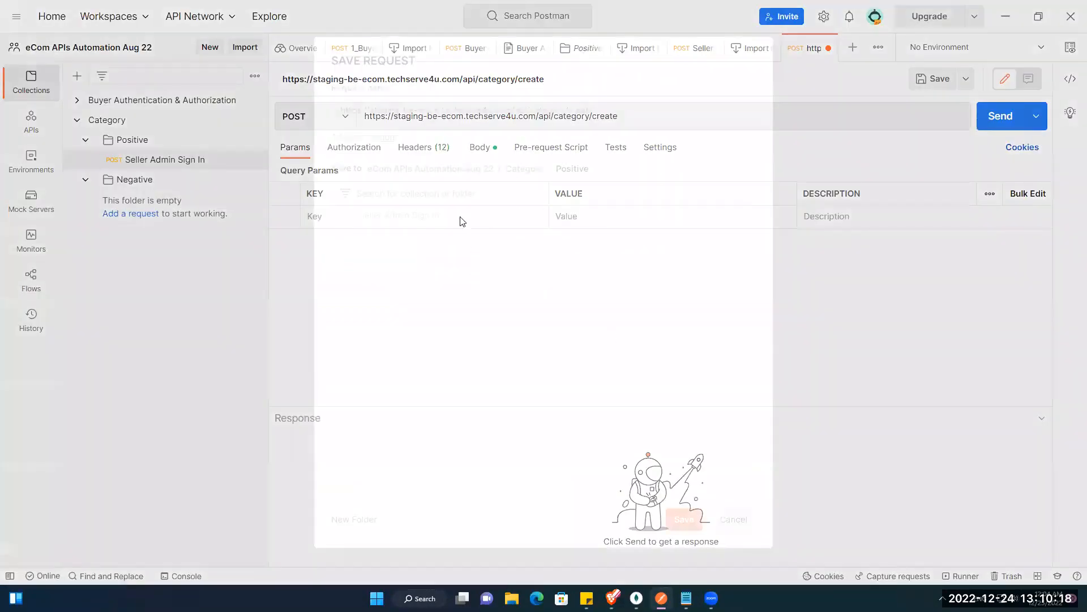
click(381, 243)
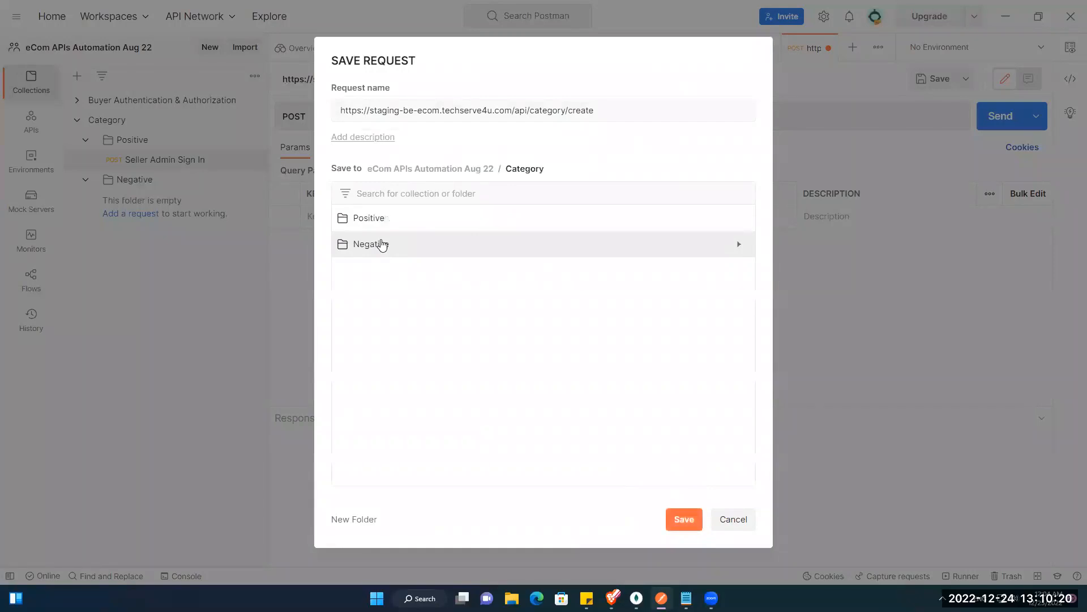
click(381, 219)
click(684, 518)
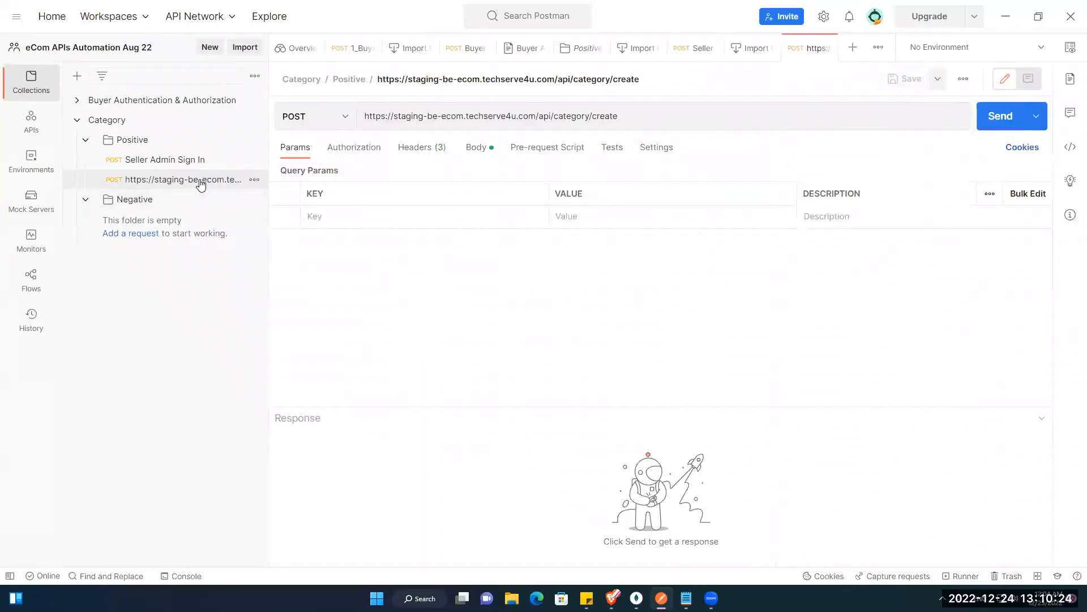
click(255, 181)
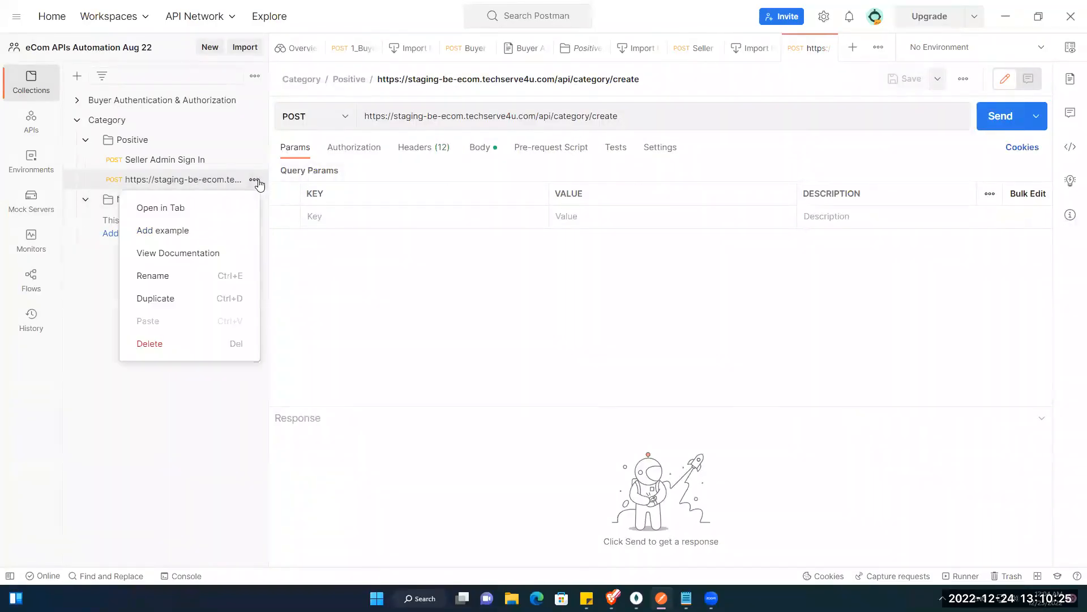
Step: Rename the imported request 'Seller should be able to create categories' and show its raw JSON body
click(213, 275)
text(C)
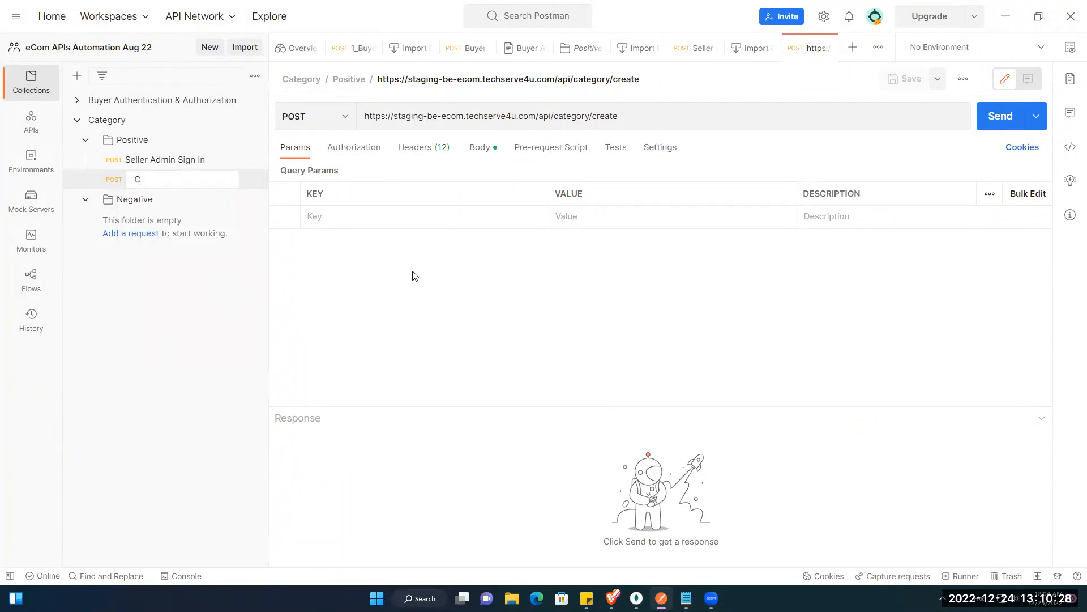
text(reate Categ)
text(Se)
text(ller should be a)
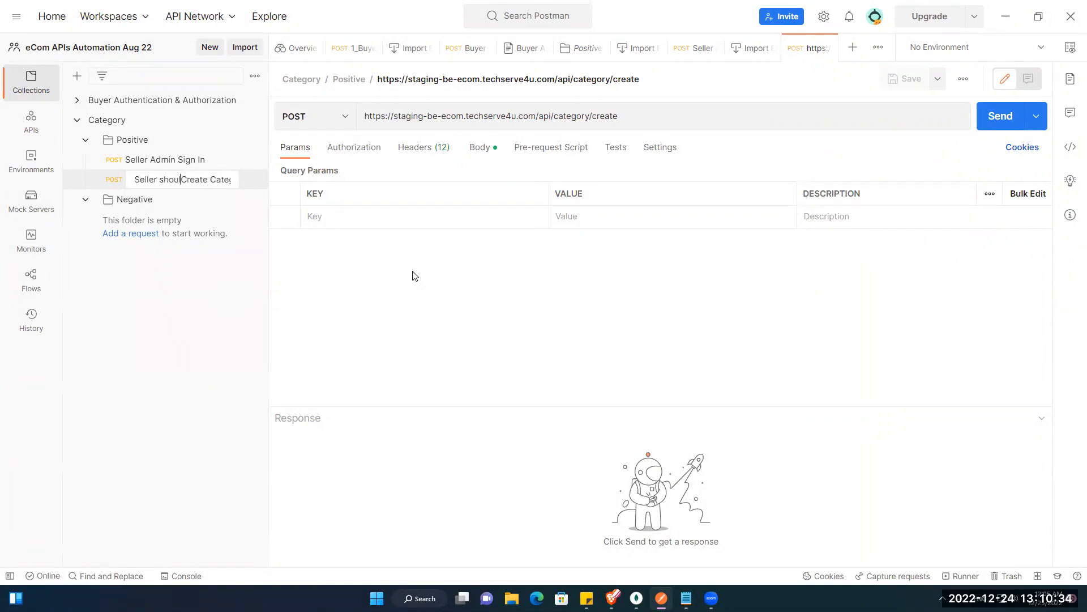
text(ble to c)
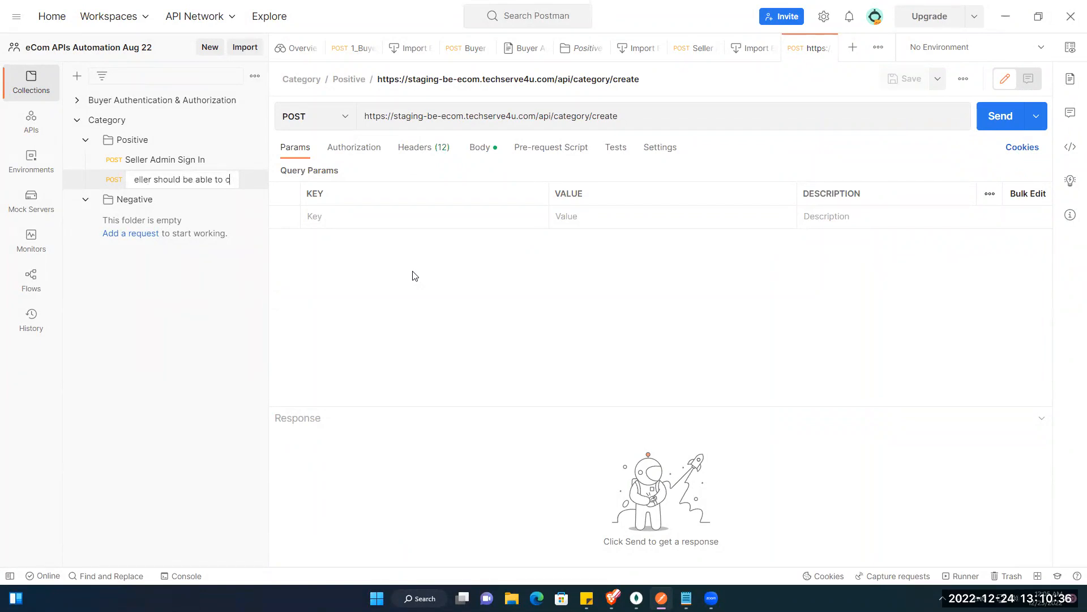
text(reate Catego)
key(shift+End)
text(categories)
key(Return)
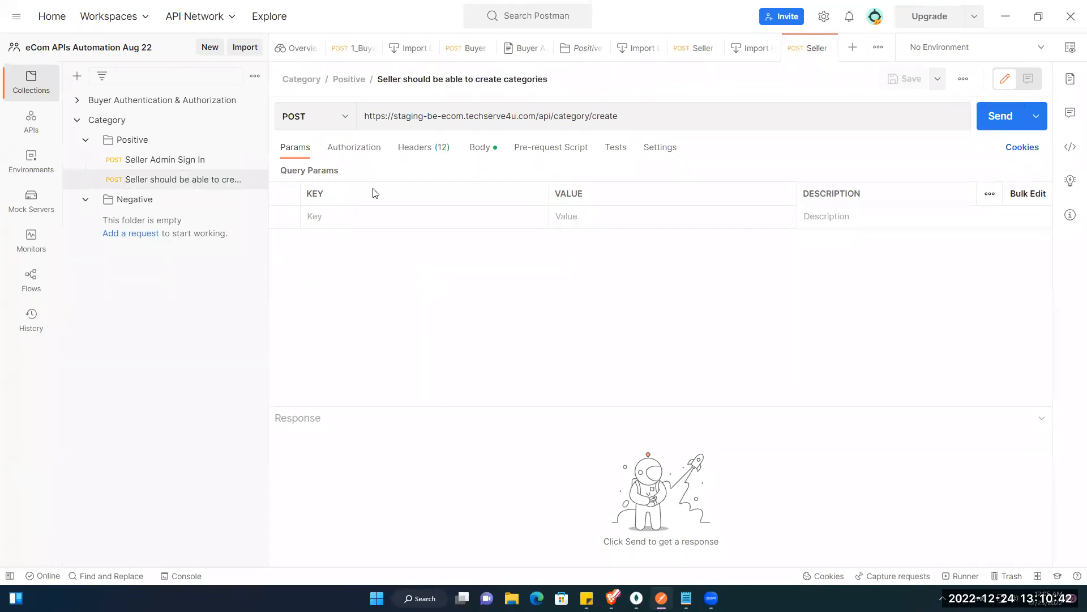
click(480, 149)
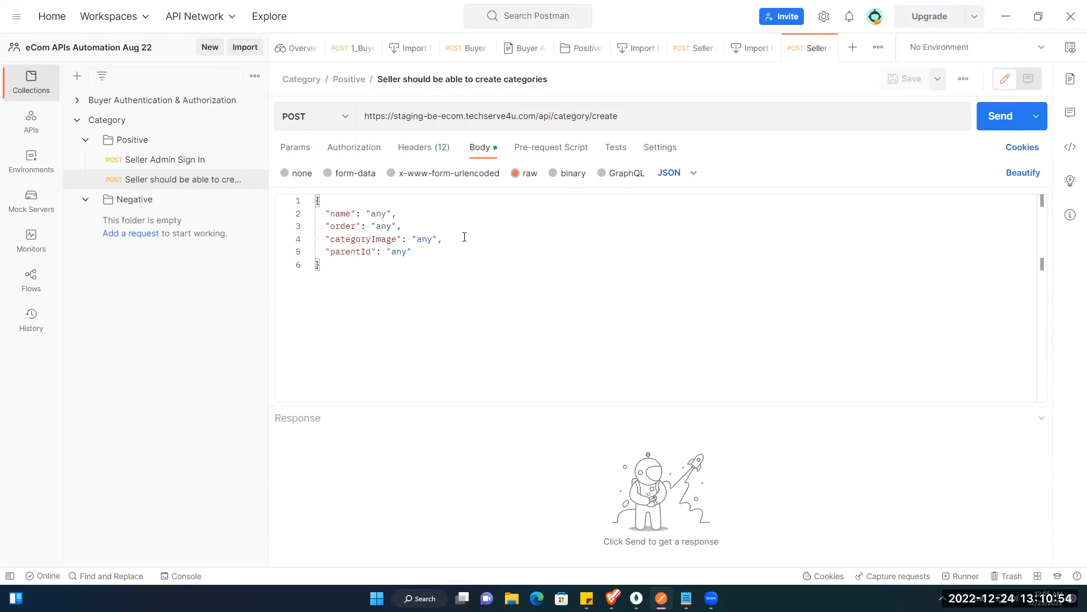
Step: Set name to "Phone" and order to "5", keep categoryImage "any", and empty parentId
double_click(379, 213)
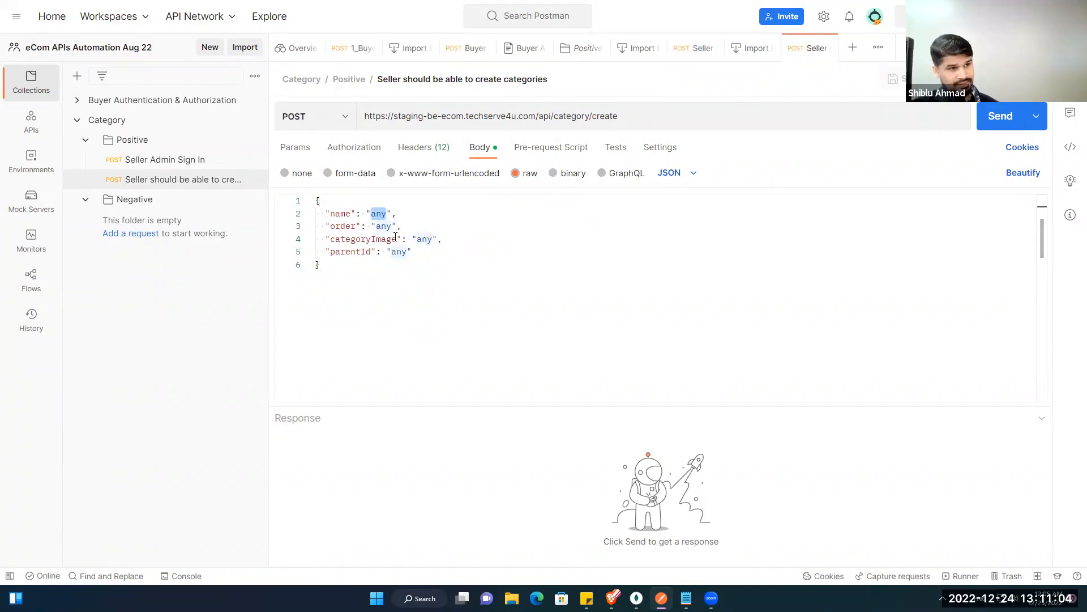
text(Phone)
key(Down)
key(ctrl+shift+Left)
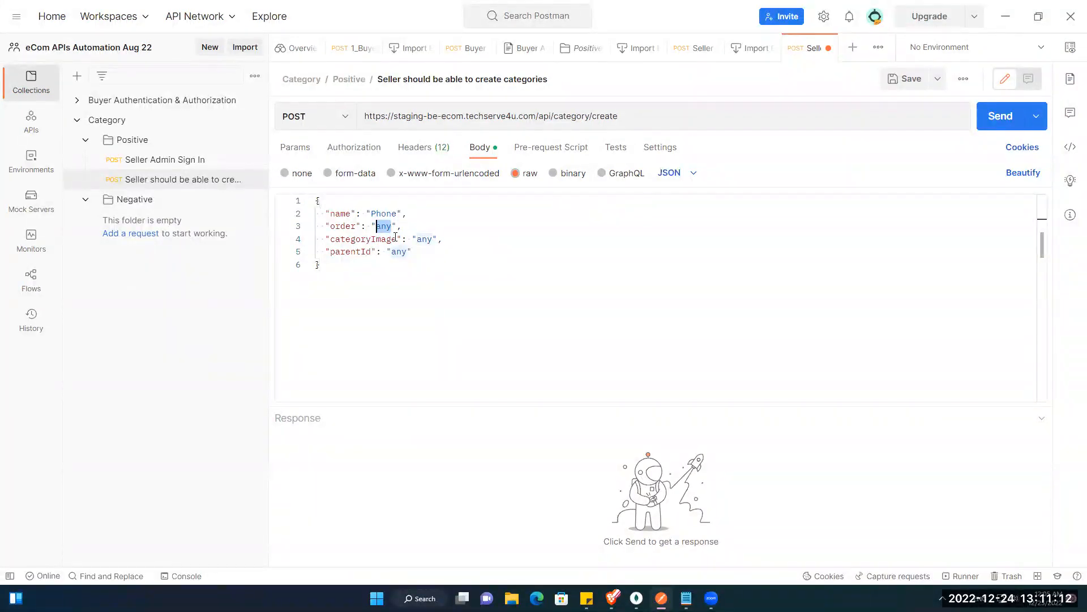
text(5)
key(Down)
key(Right)
key(Right)
key(Right)
key(Right)
key(Right)
key(Right)
key(Right)
key(Right)
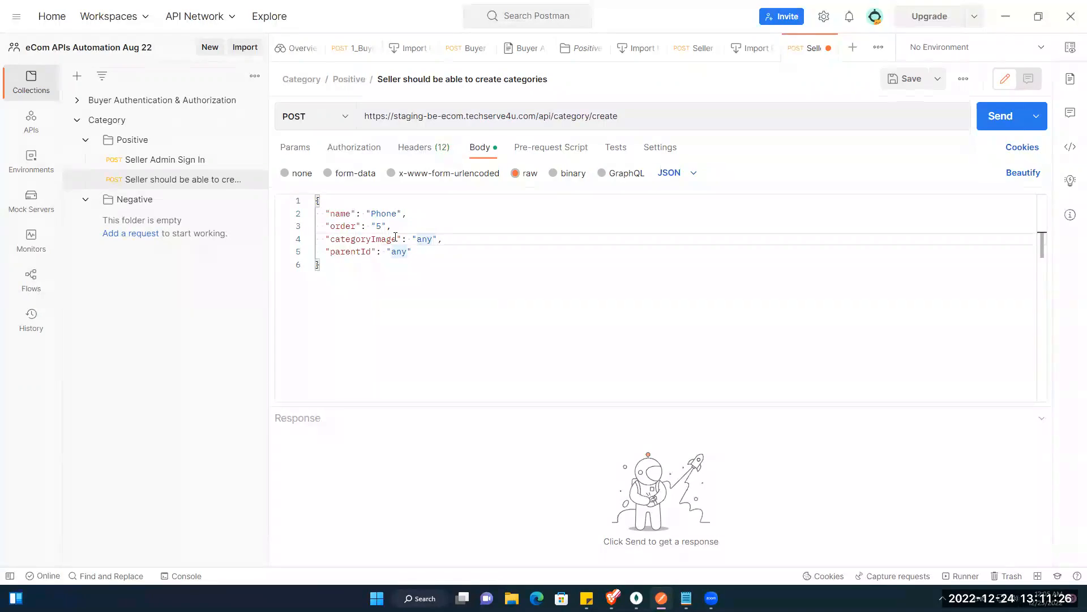
key(Down)
key(Left)
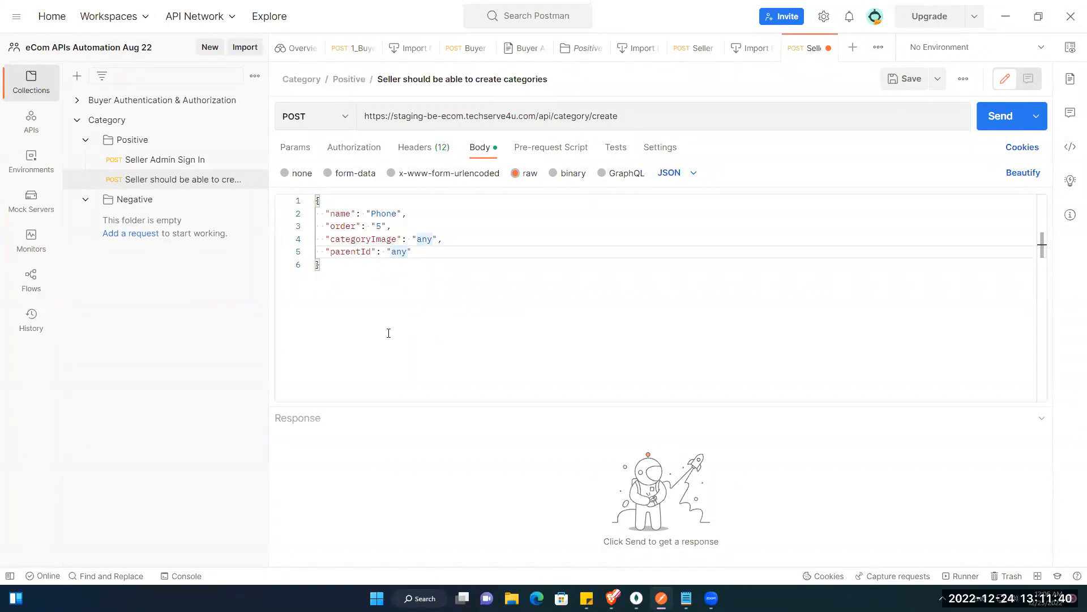
key(ctrl+shift+Left)
key(BackSpace)
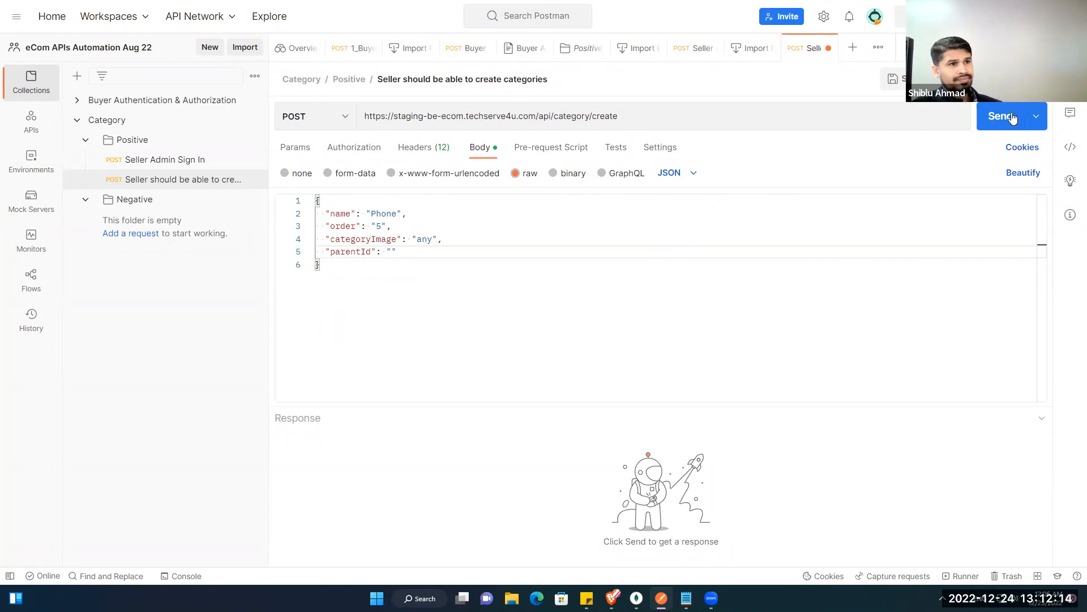
Step: Send the category create request, which returns 200 OK with 'Super Admin access denied'
click(1016, 116)
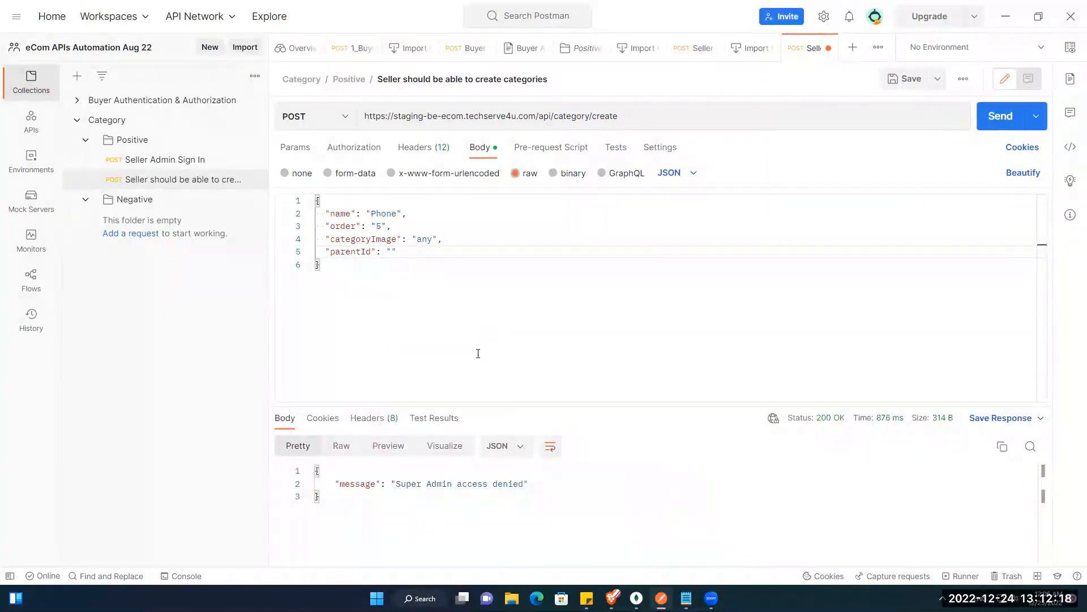
drag(395, 480, 508, 485)
click(539, 361)
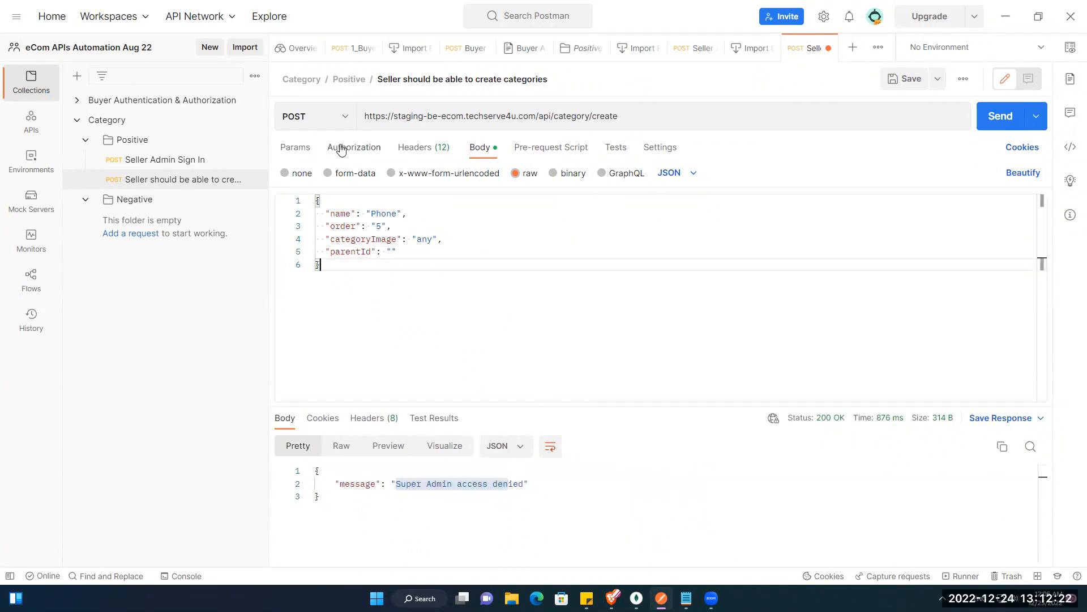
click(342, 148)
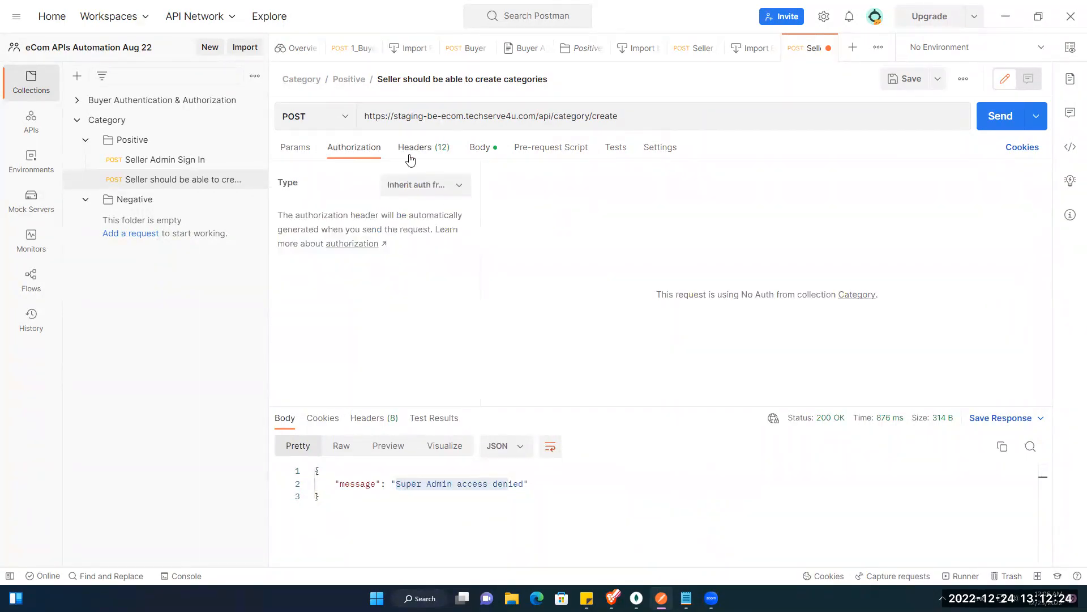
Step: Set auth to Bearer Token, paste the Seller Admin Sign In token, and send
click(431, 185)
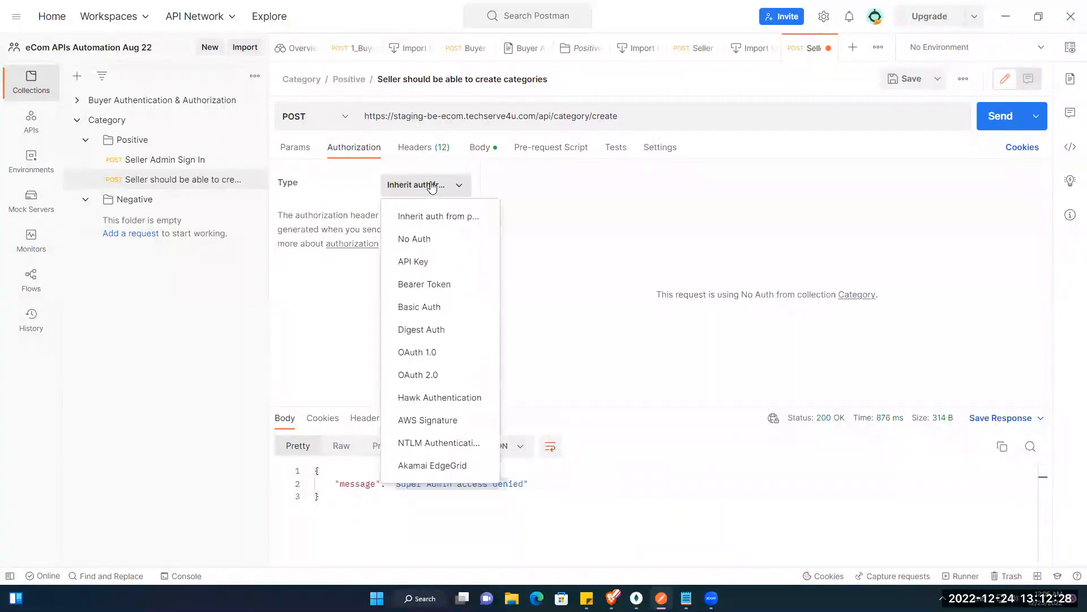
click(412, 284)
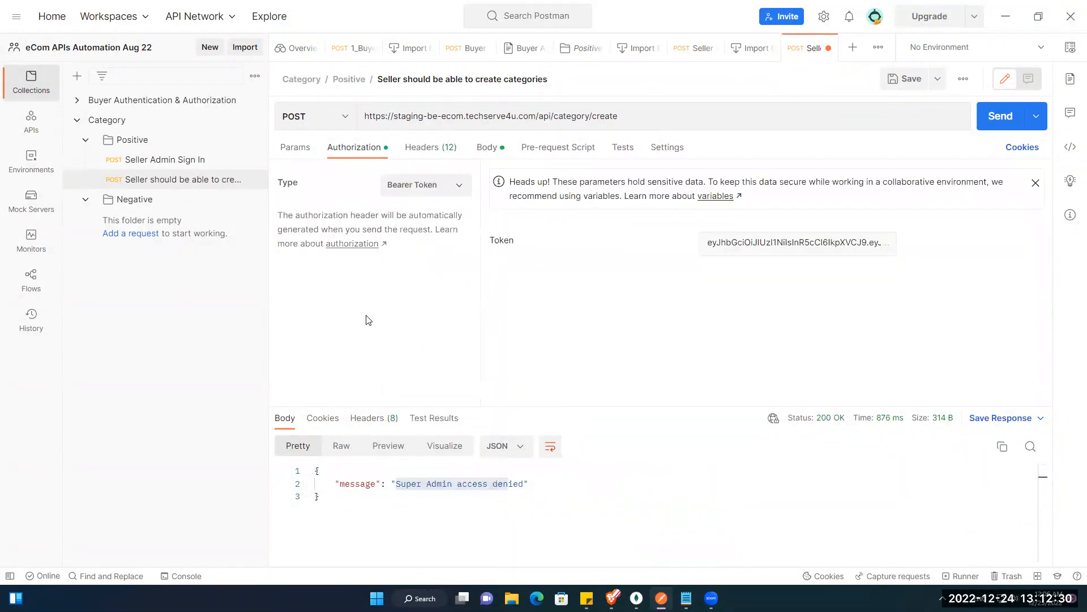
click(164, 159)
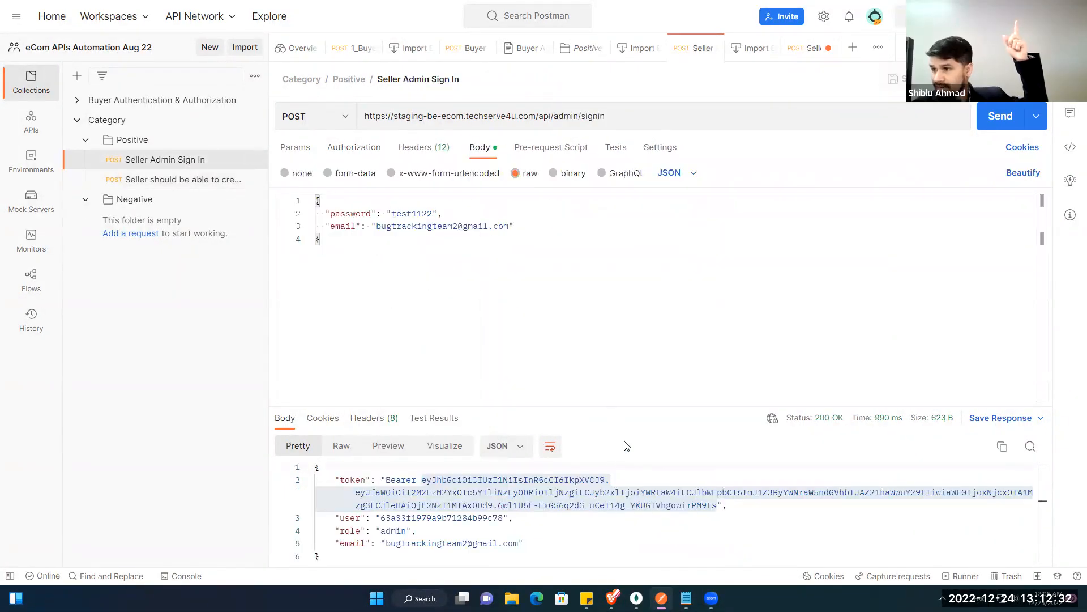
right_click(540, 482)
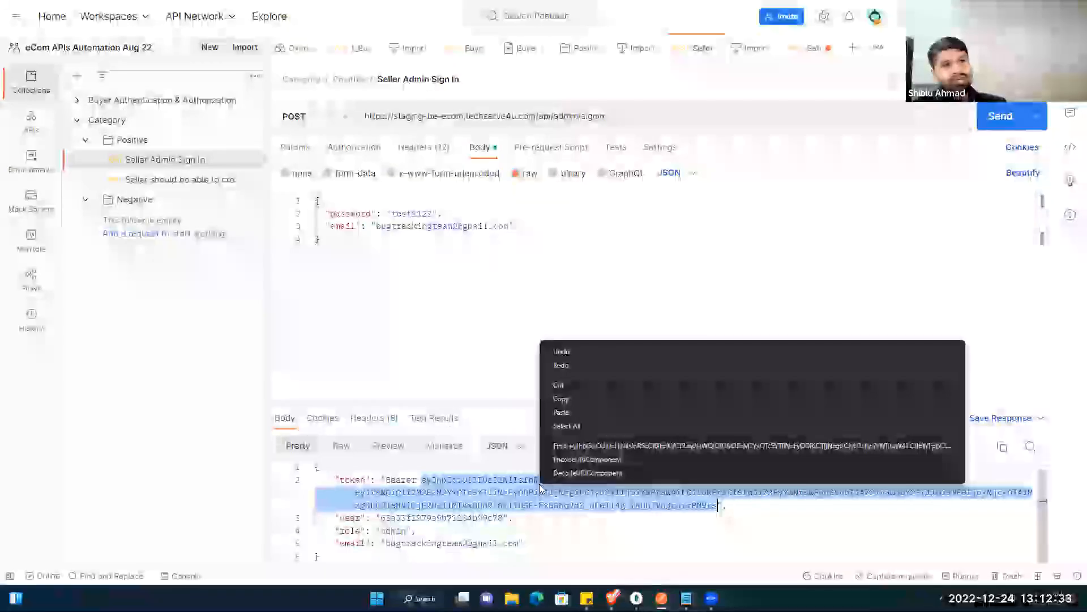
click(564, 396)
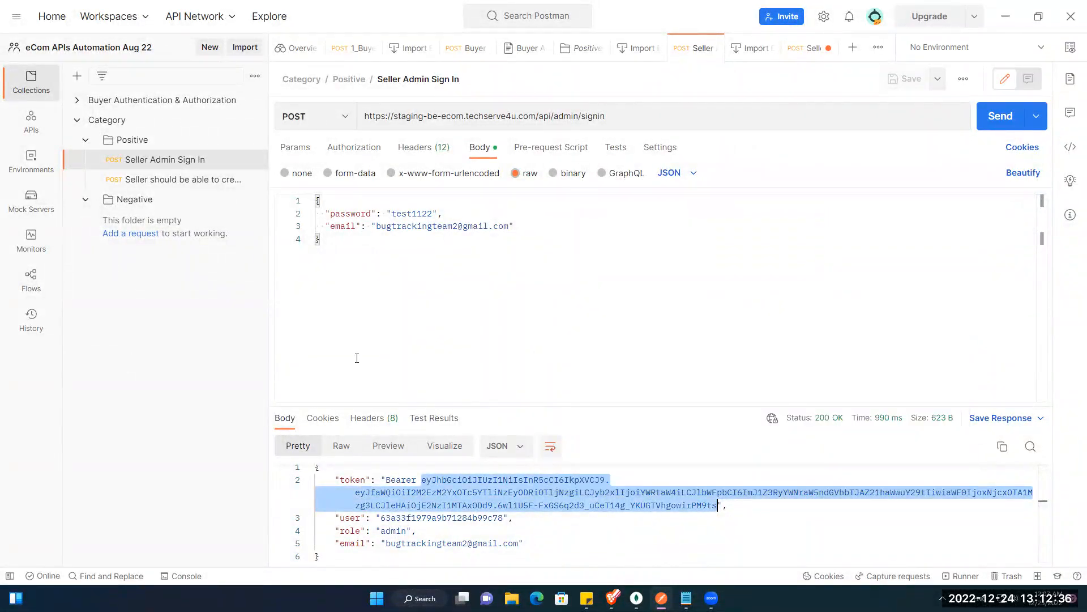
click(153, 181)
click(875, 243)
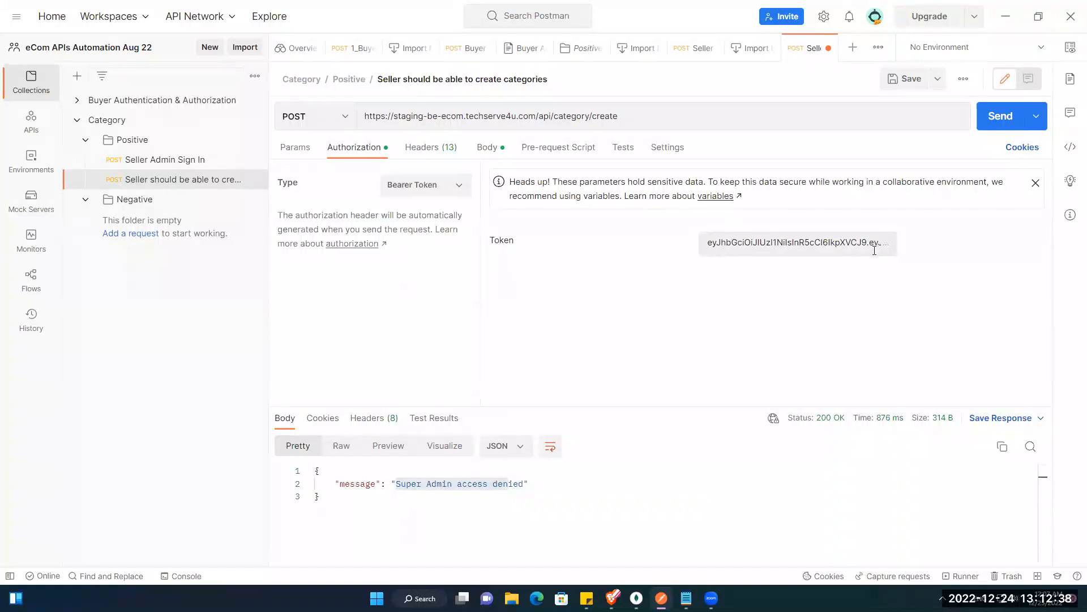
key(ctrl+a)
key(ctrl+v)
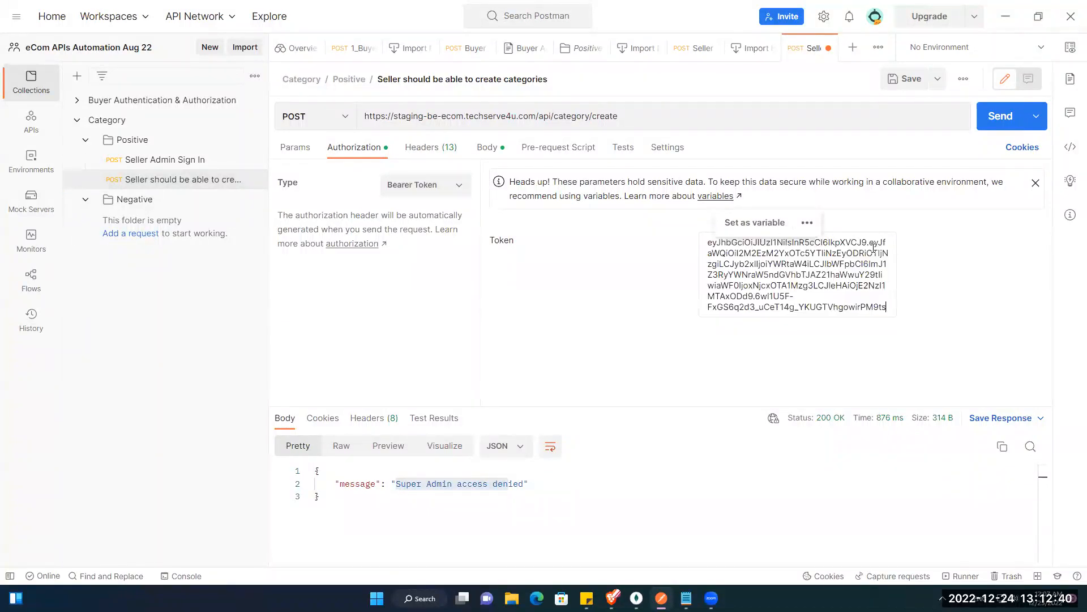
click(986, 126)
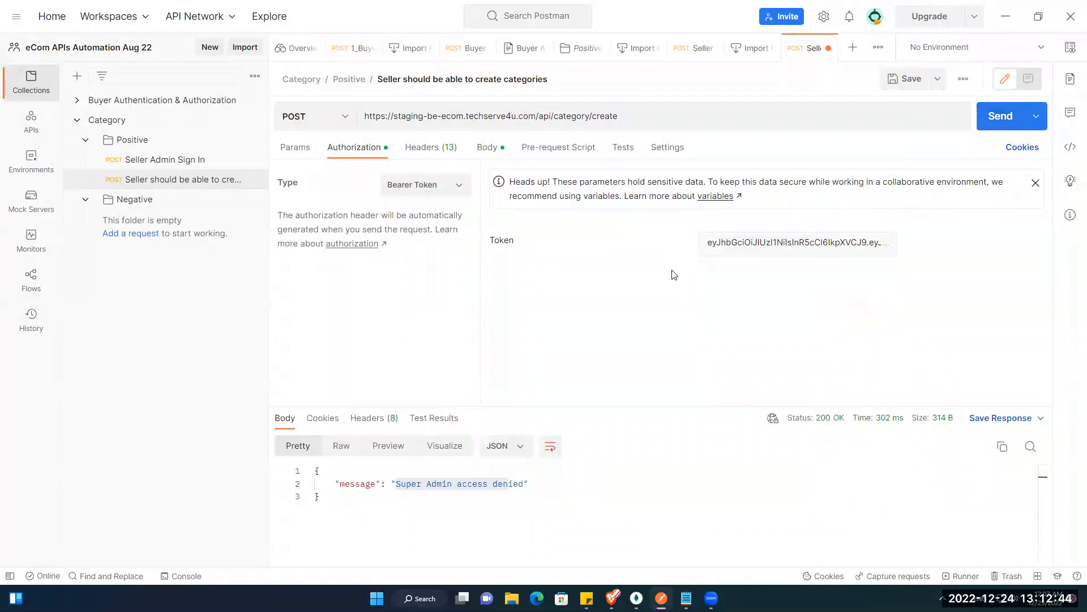
Step: Replace the bearer token with the full token from the sign-in response and resend
click(720, 264)
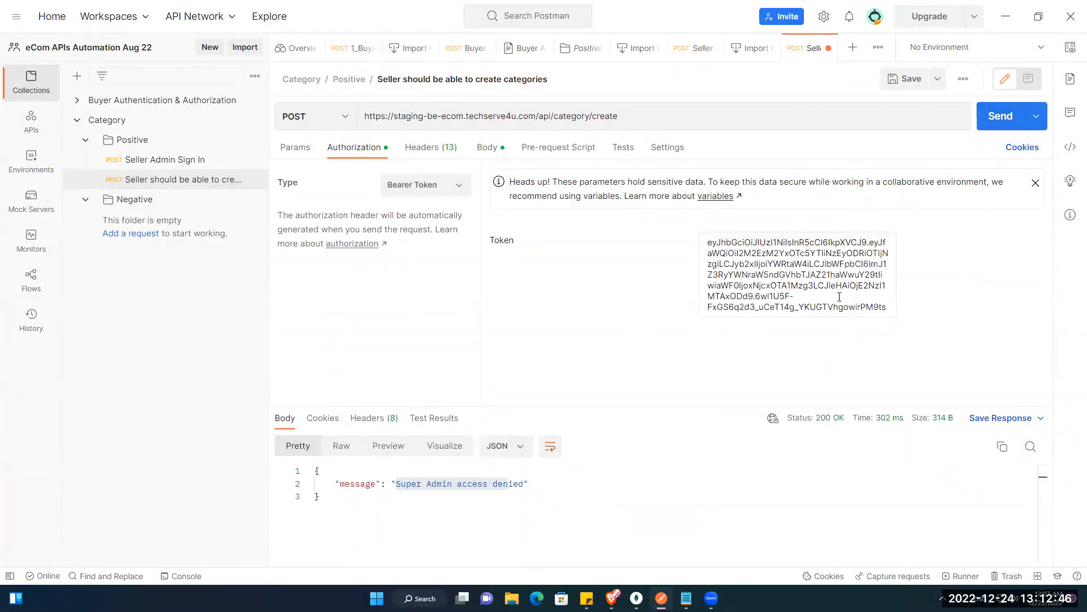
key(shift+Home)
key(ctrl+a)
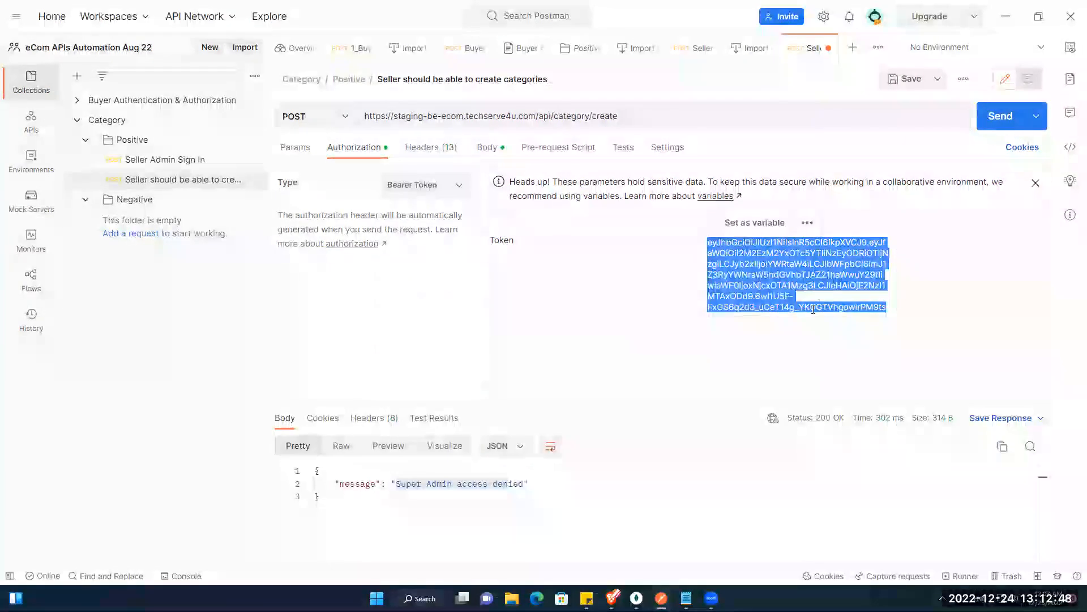
key(BackSpace)
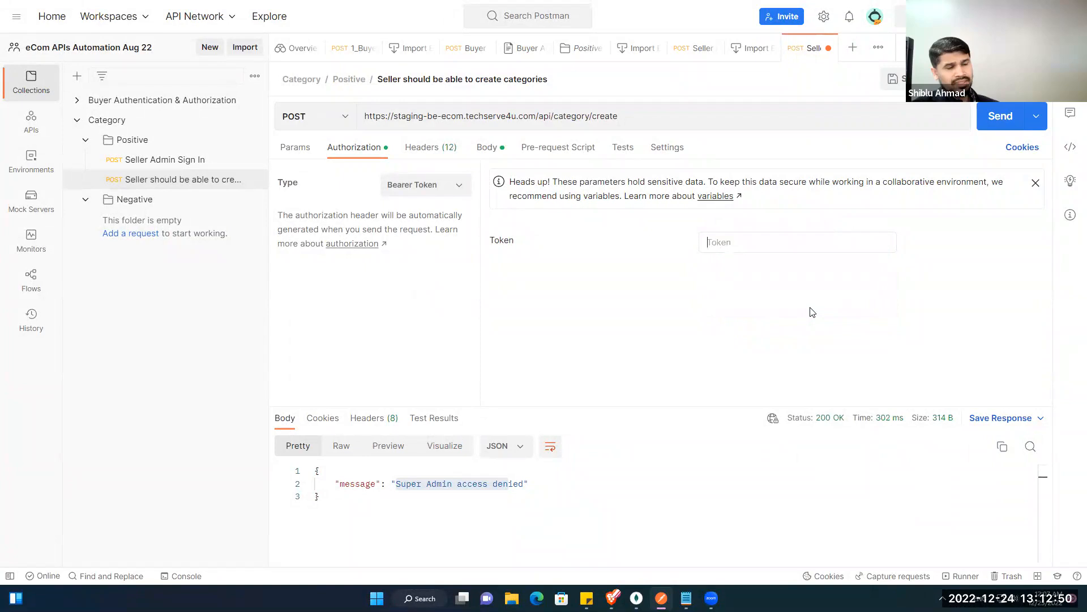
key(ctrl+v)
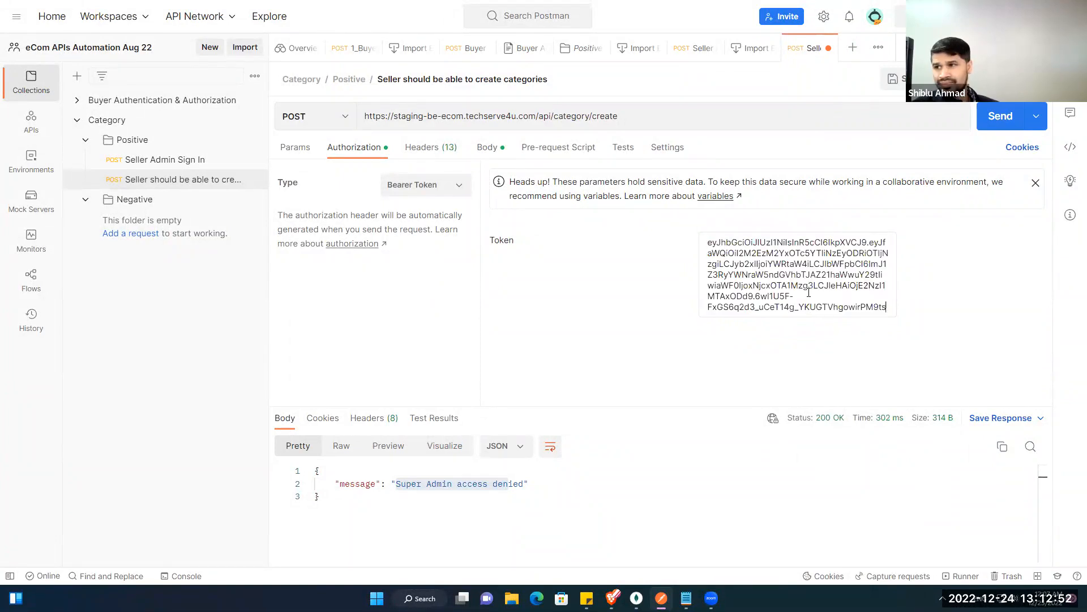
click(136, 161)
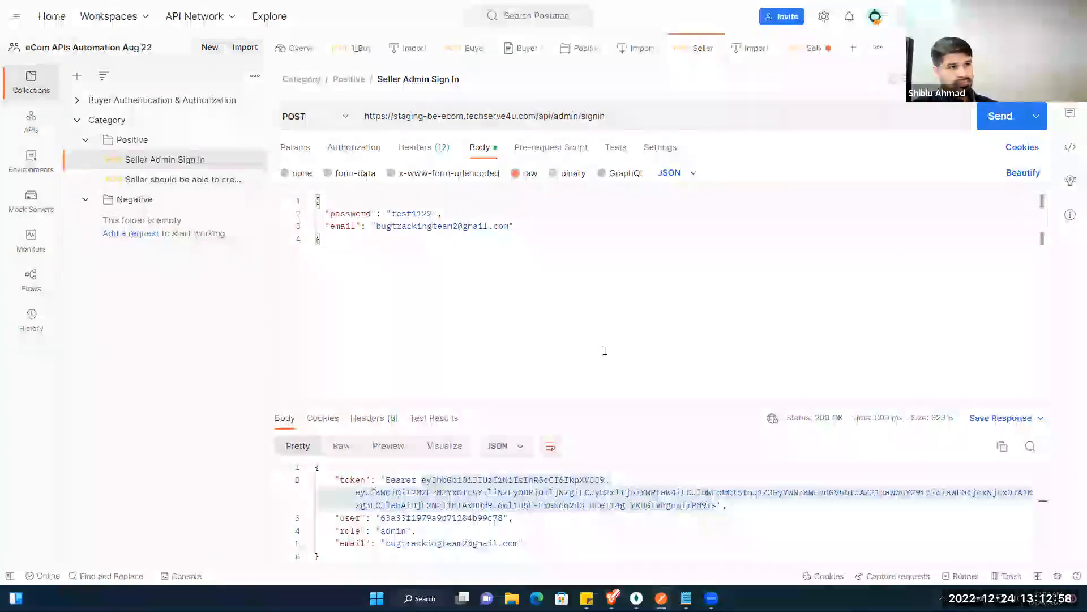
drag(450, 478, 718, 505)
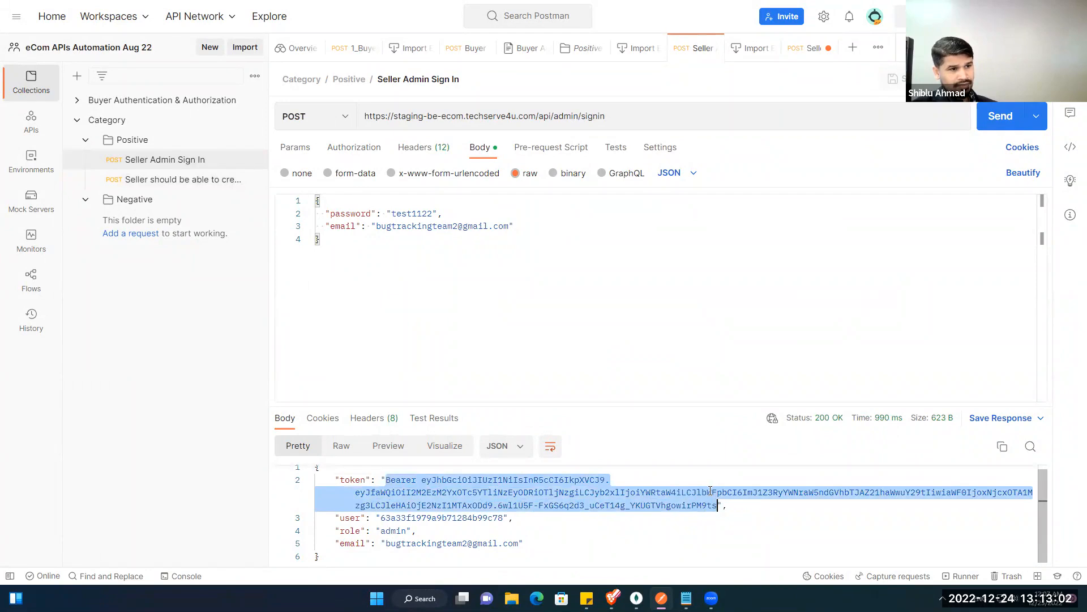
click(175, 183)
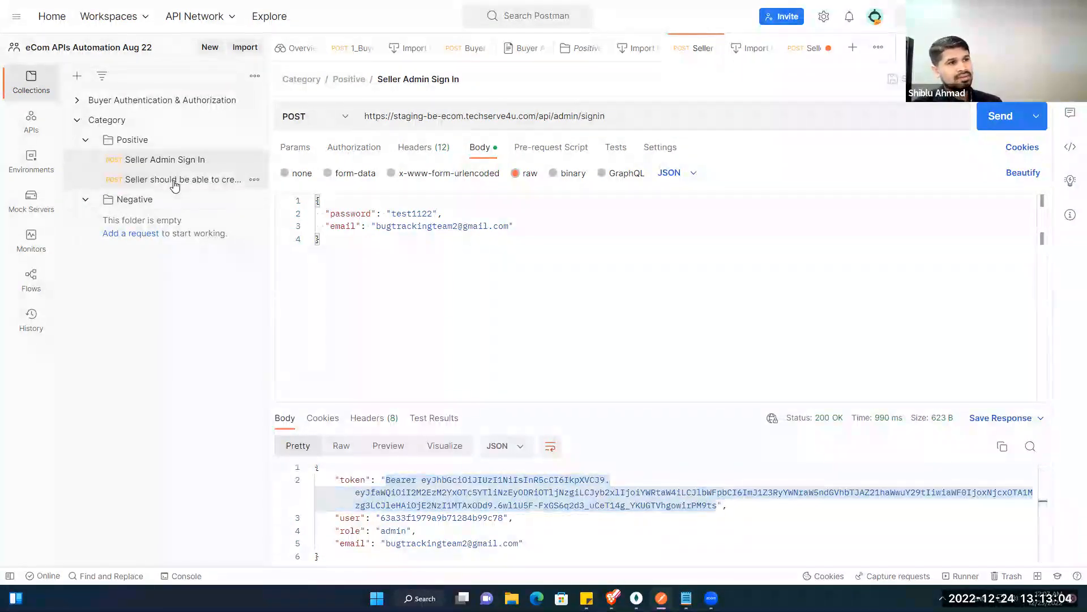
triple_click(739, 249)
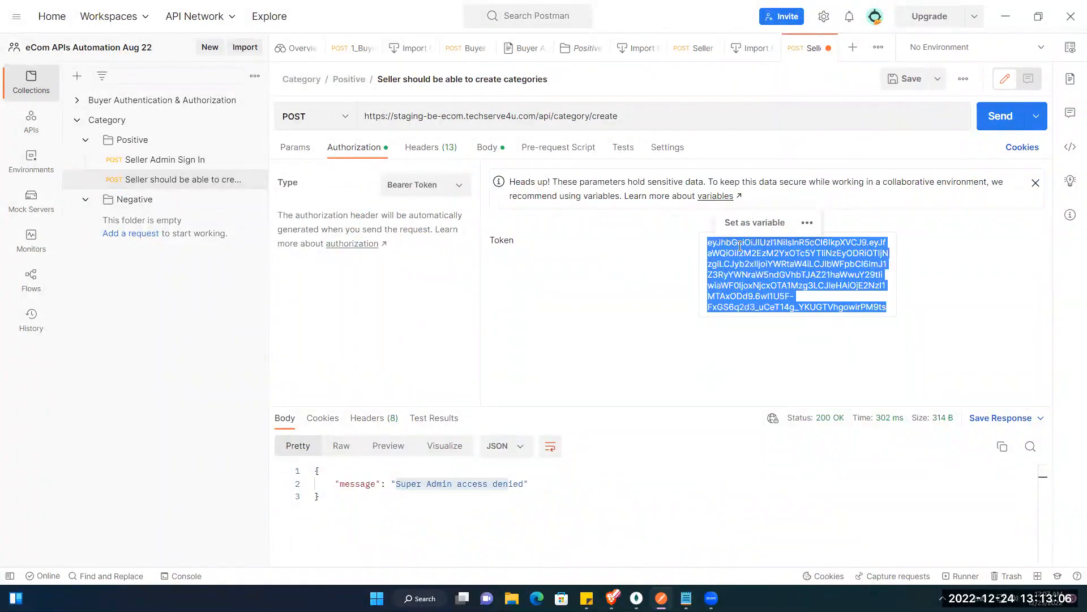
key(ctrl+v)
click(993, 115)
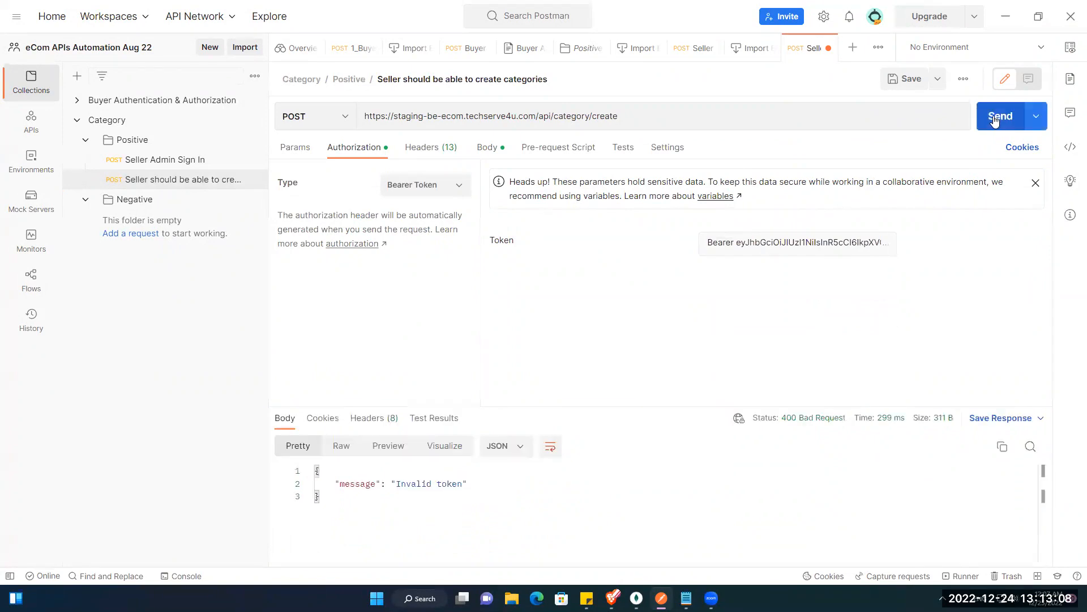
Step: Remove the 'Bearer' prefix from the token and resend, still getting 'Super Admin access denied'
click(740, 248)
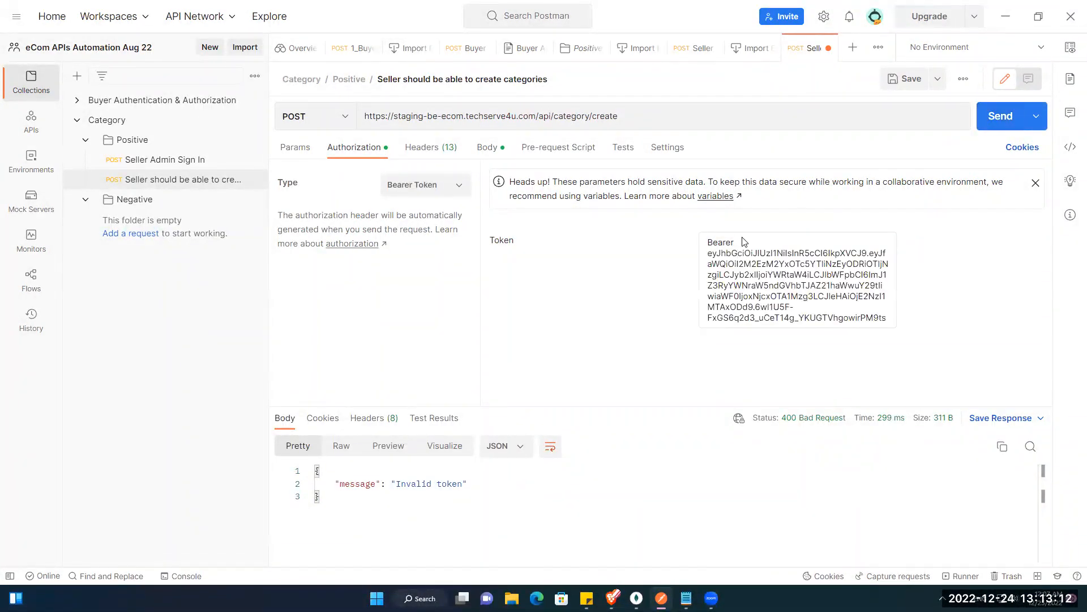
double_click(725, 242)
key(BackSpace)
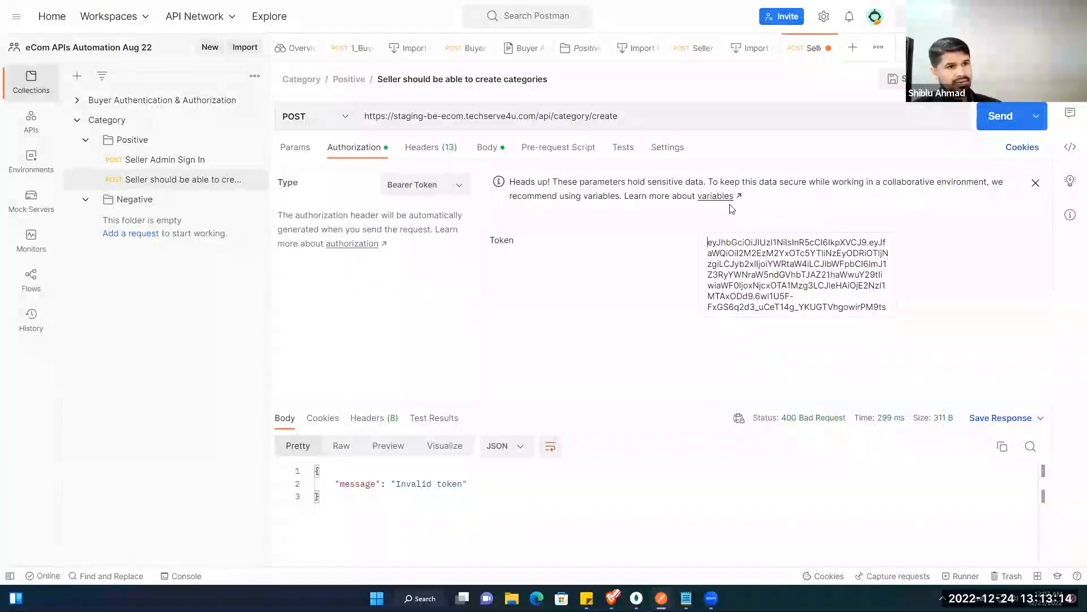
click(1000, 113)
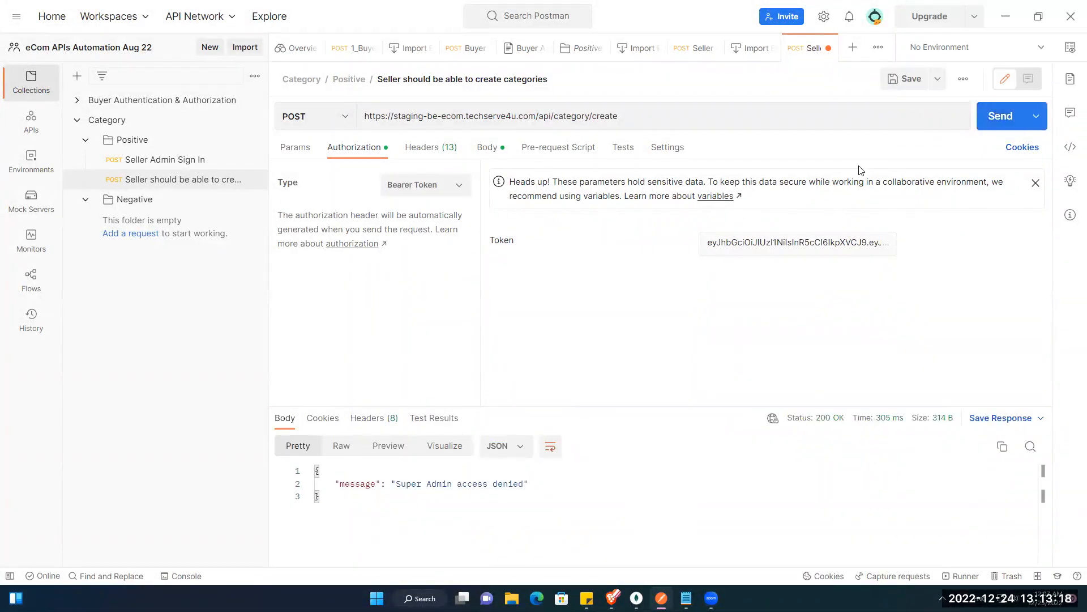
Step: Inspect the Authorization header value in Seller Admin Sign In's headers
click(496, 146)
click(451, 150)
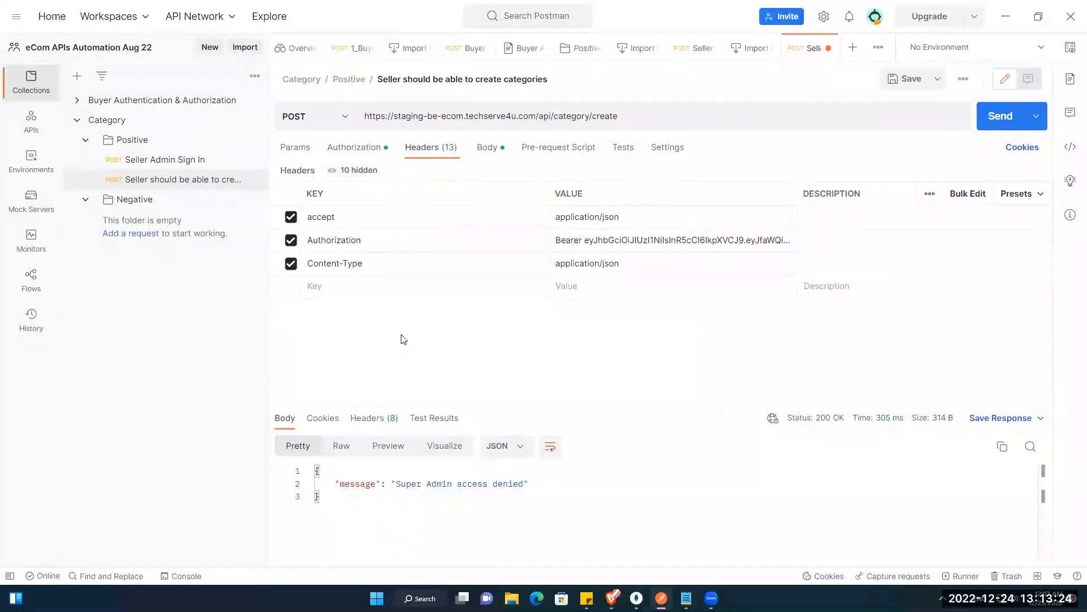
click(673, 241)
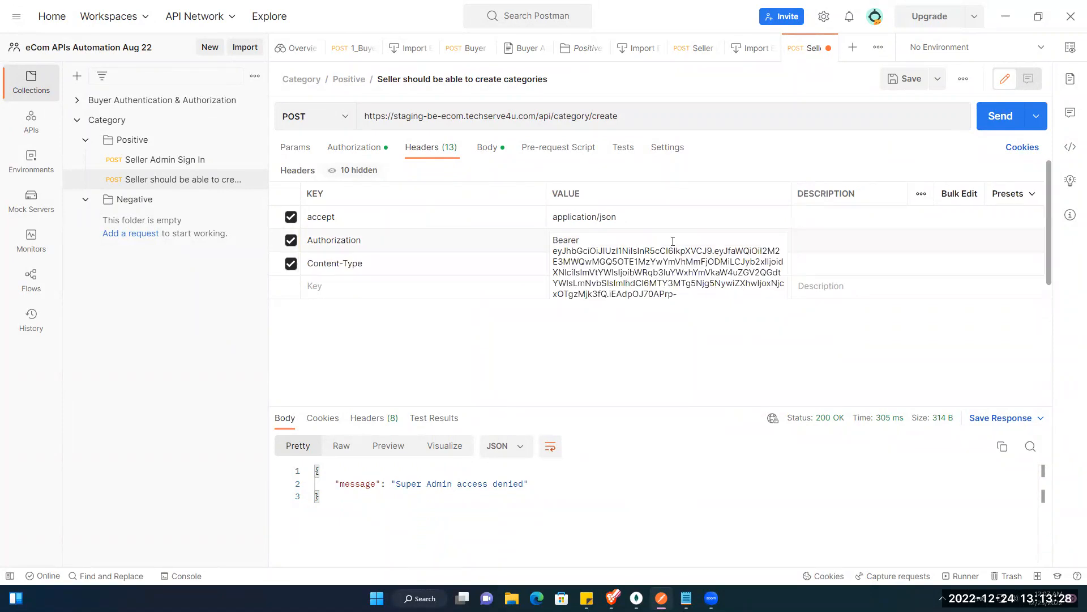
click(680, 294)
key(Down)
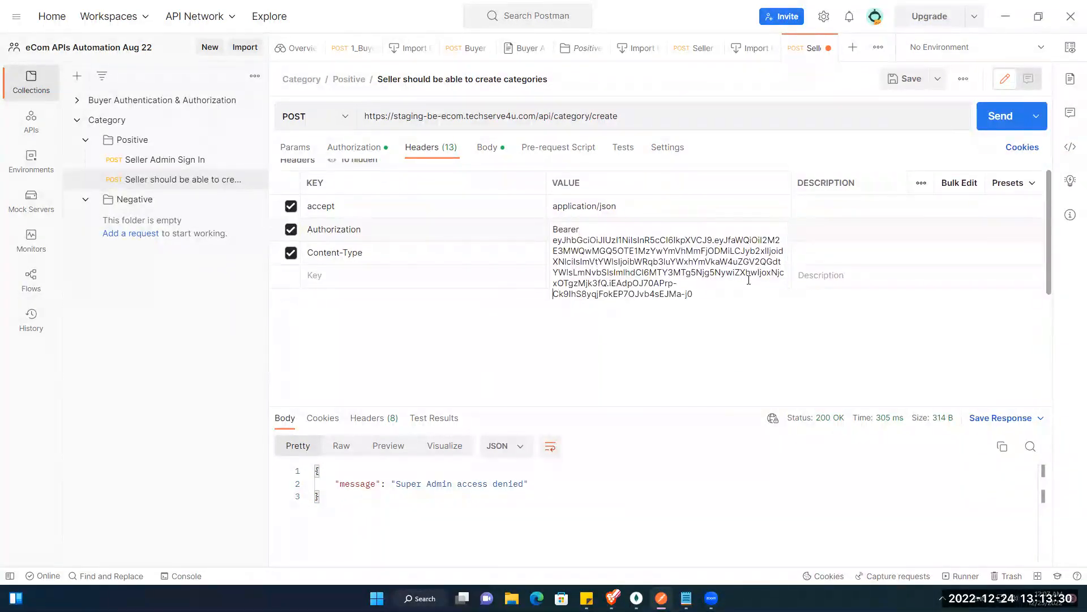
key(Down)
key(Right)
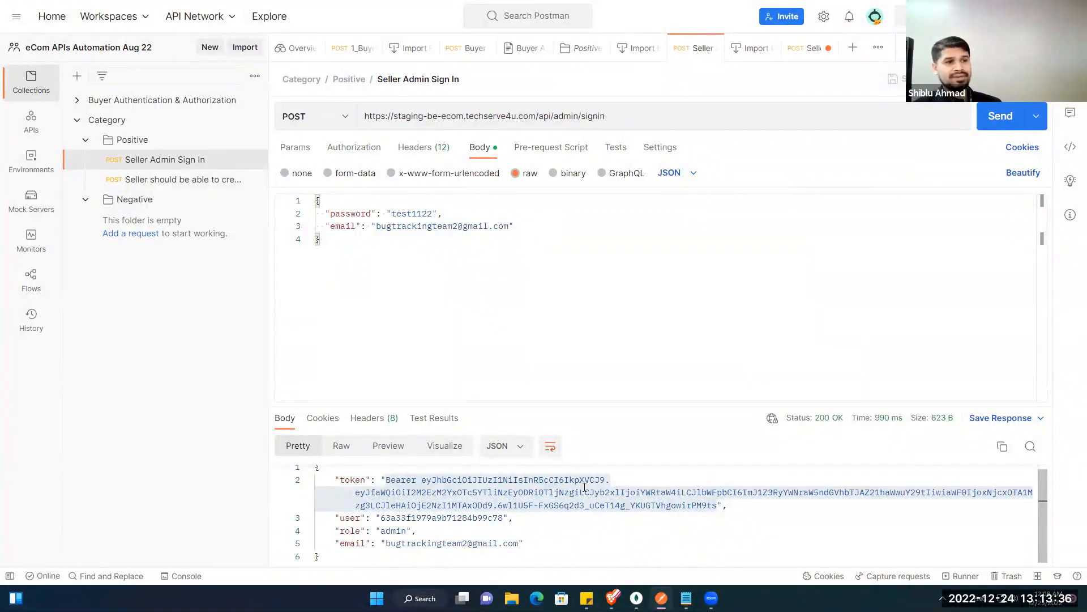
Step: Copy the response token into the sign-in Authorization header and resend, getting a fresh token
drag(560, 492, 569, 492)
drag(422, 479, 716, 507)
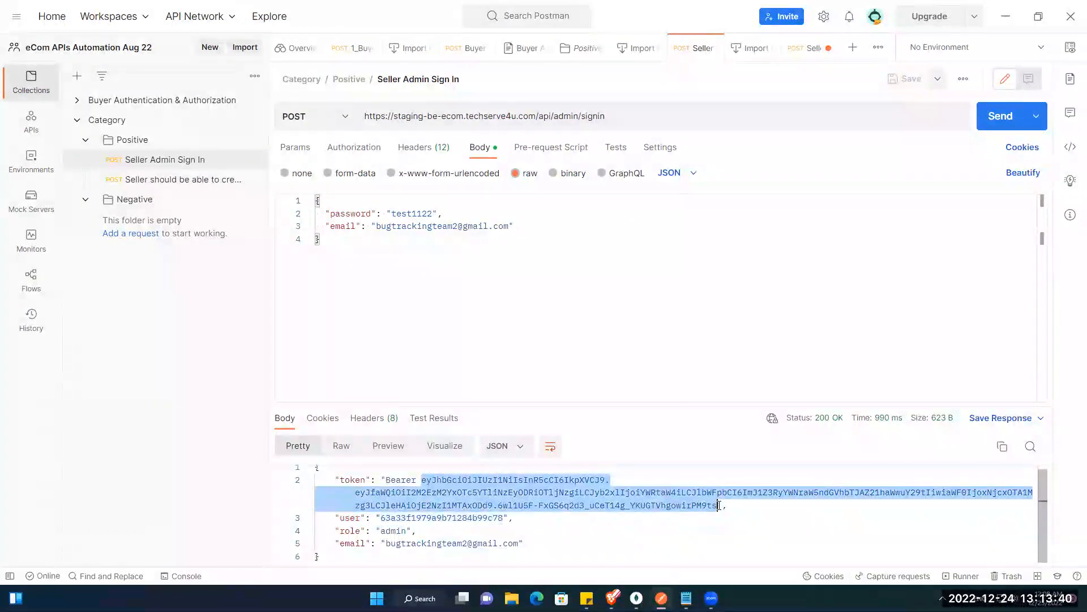
right_click(673, 504)
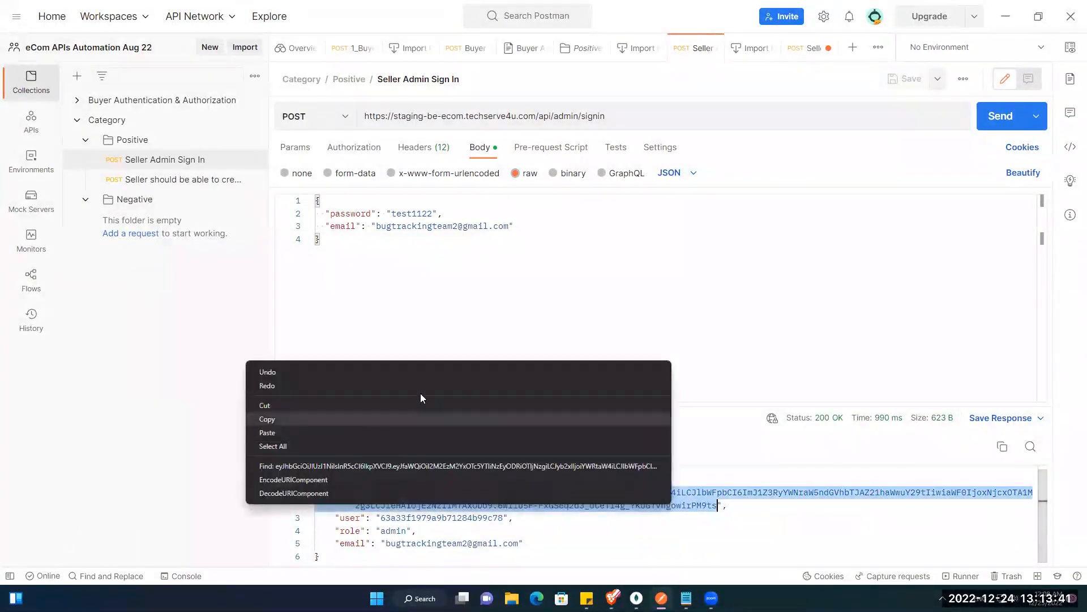
click(369, 419)
click(442, 147)
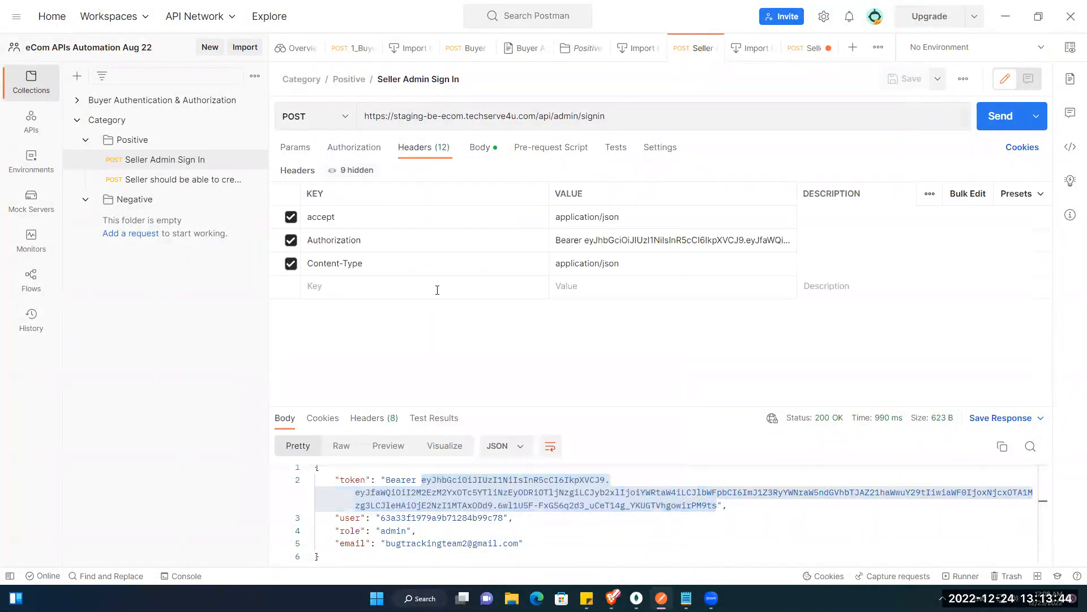
click(562, 241)
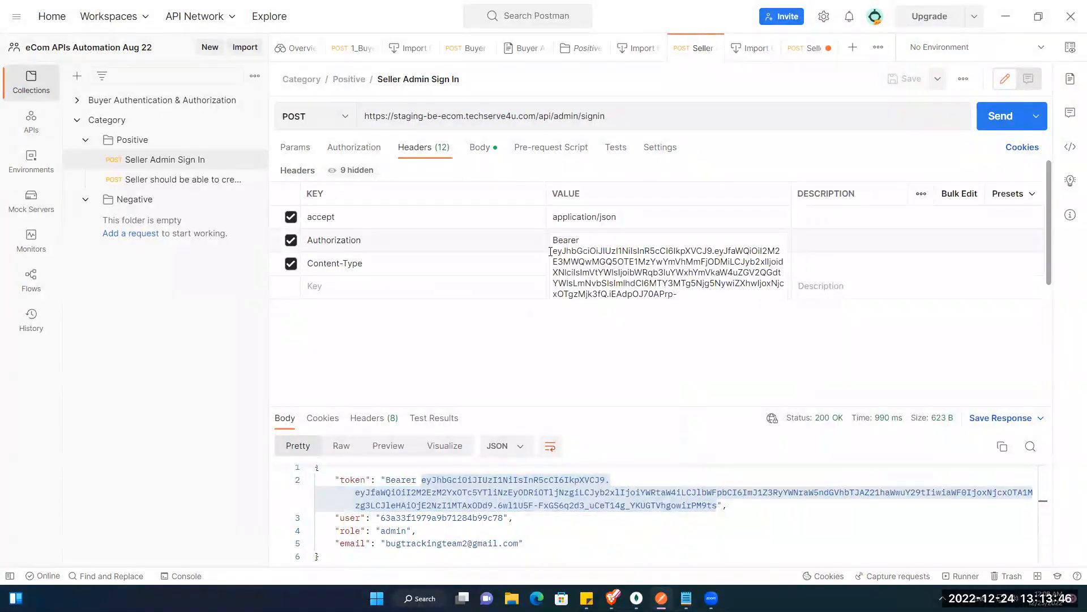
drag(550, 251, 722, 309)
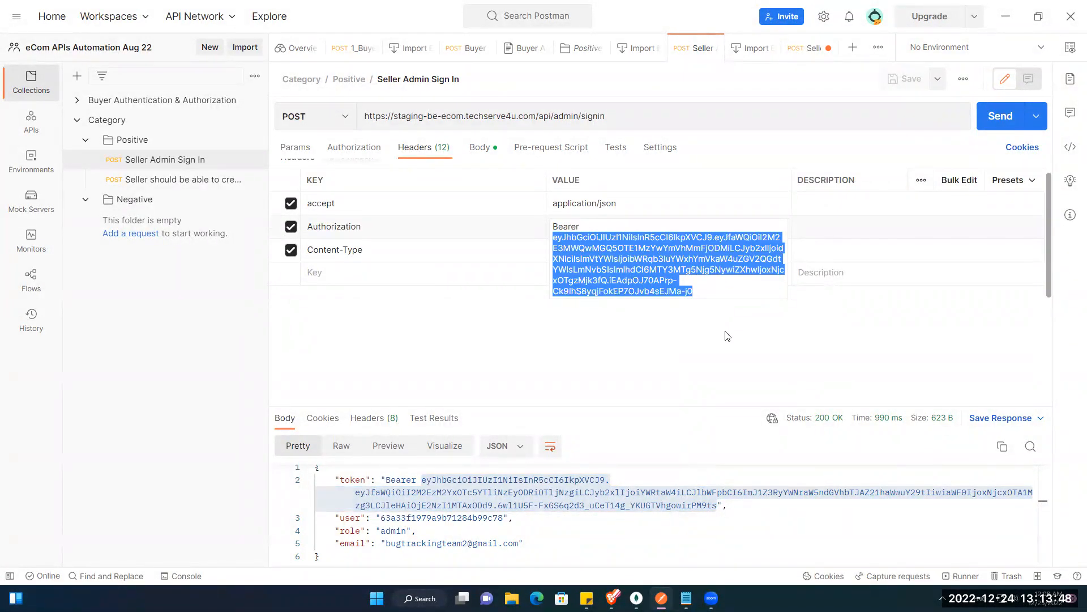
key(ctrl+v)
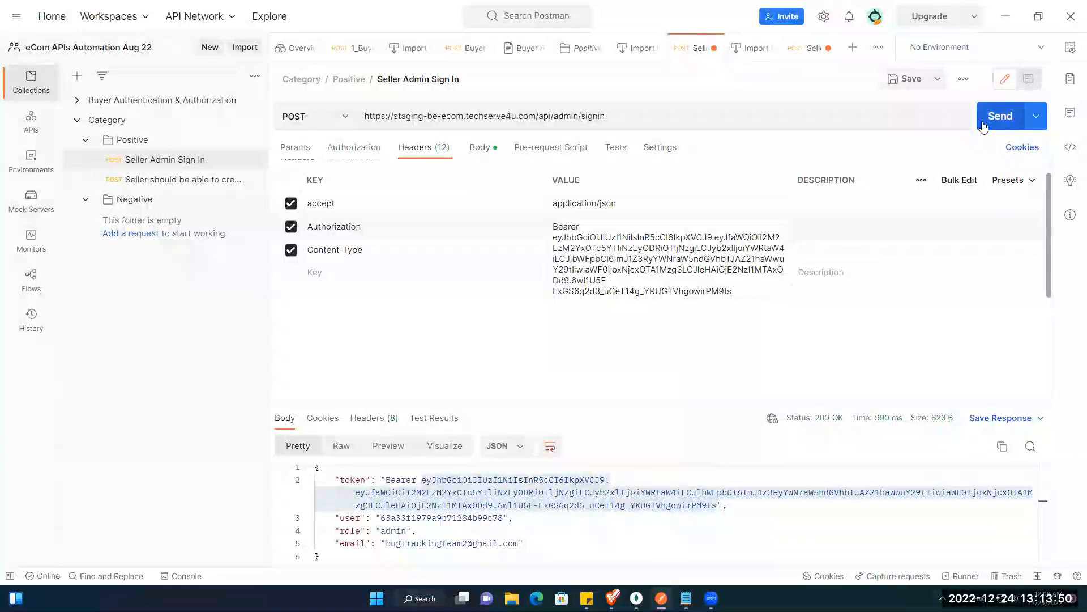
click(1000, 116)
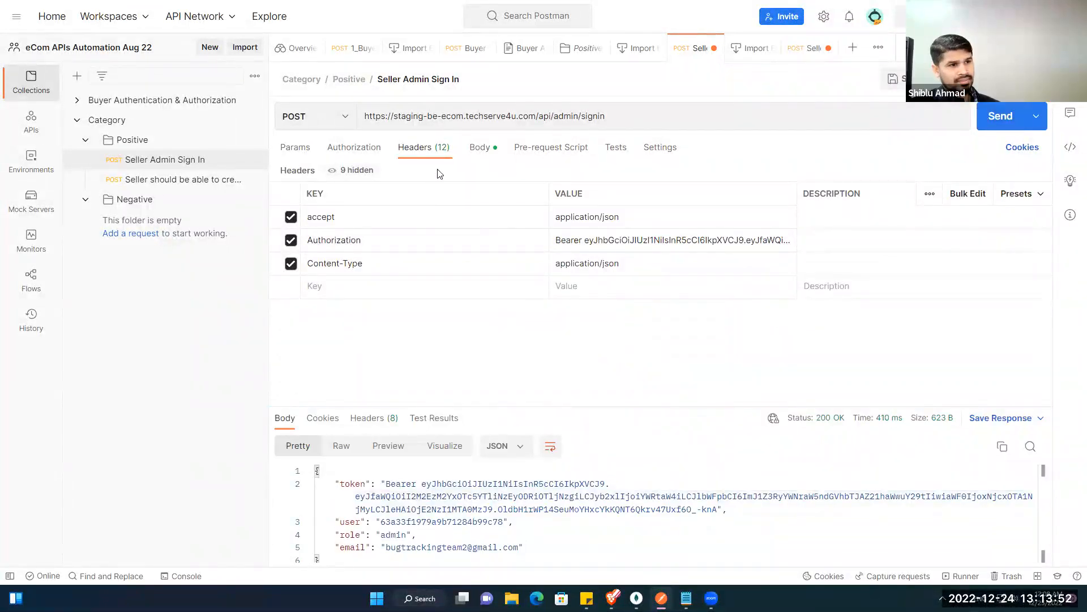
Step: Return to the create-categories request and inspect its Authorization header value
click(479, 149)
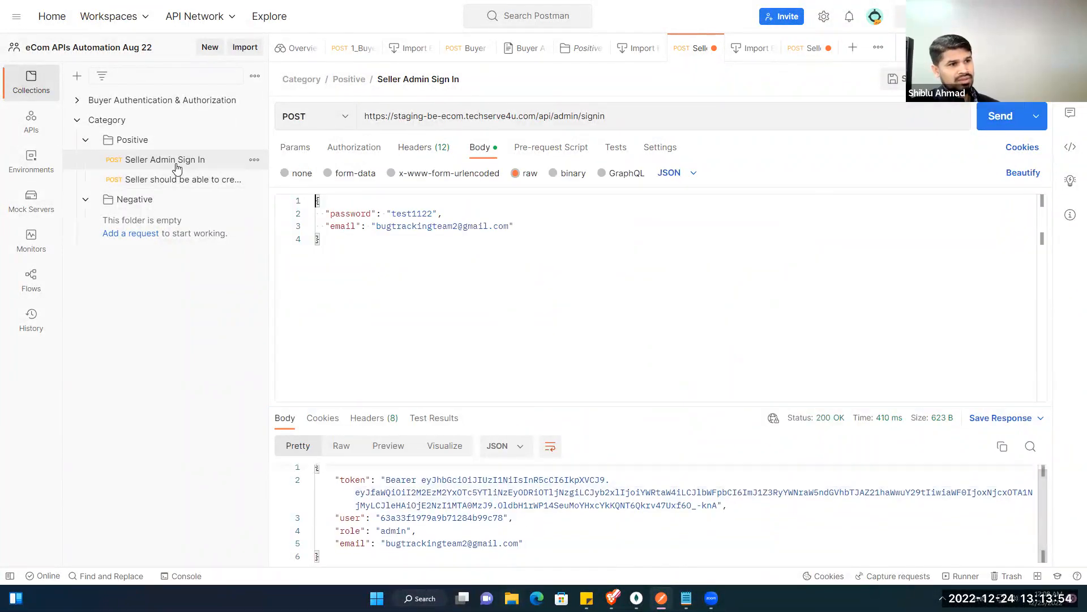
click(164, 179)
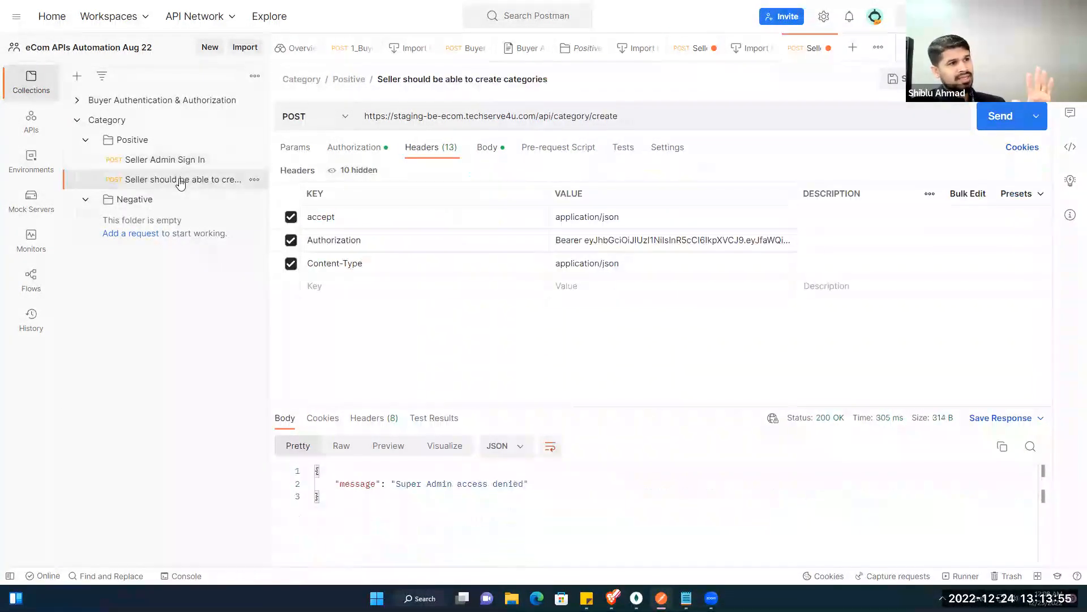
click(686, 249)
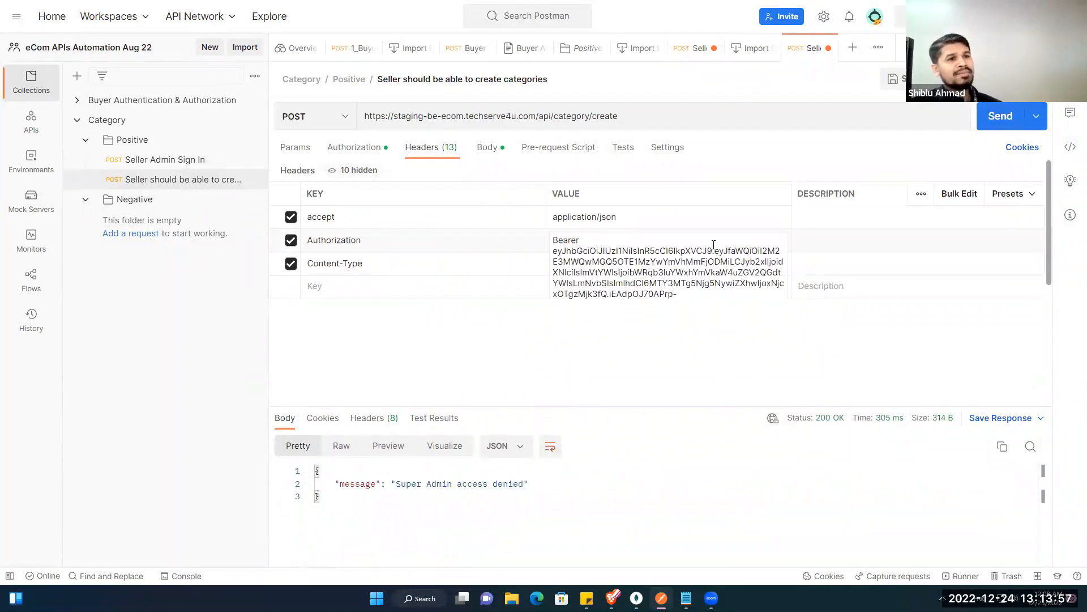
click(708, 274)
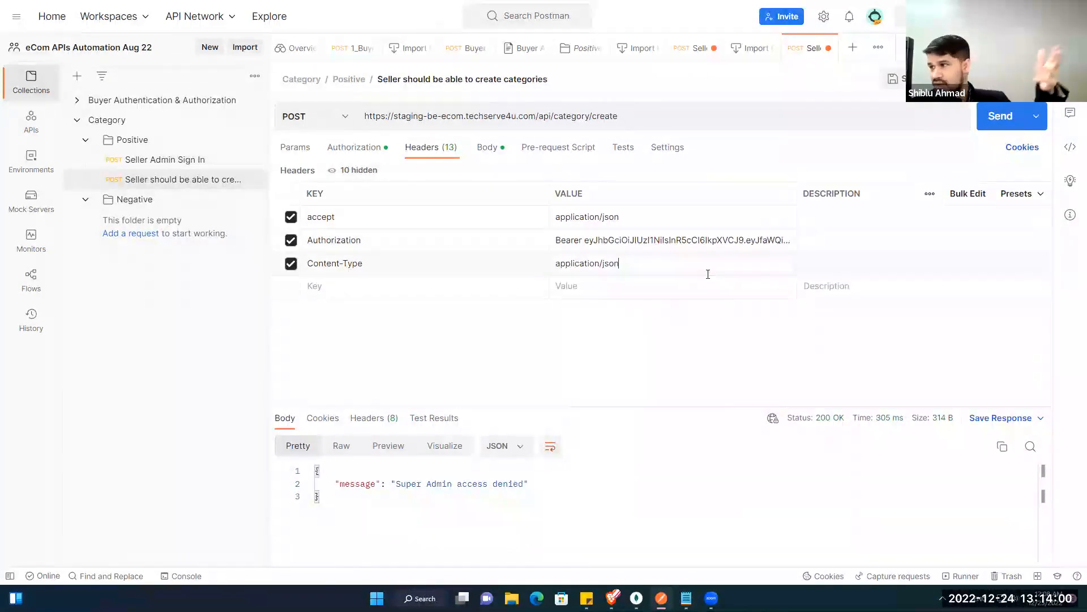